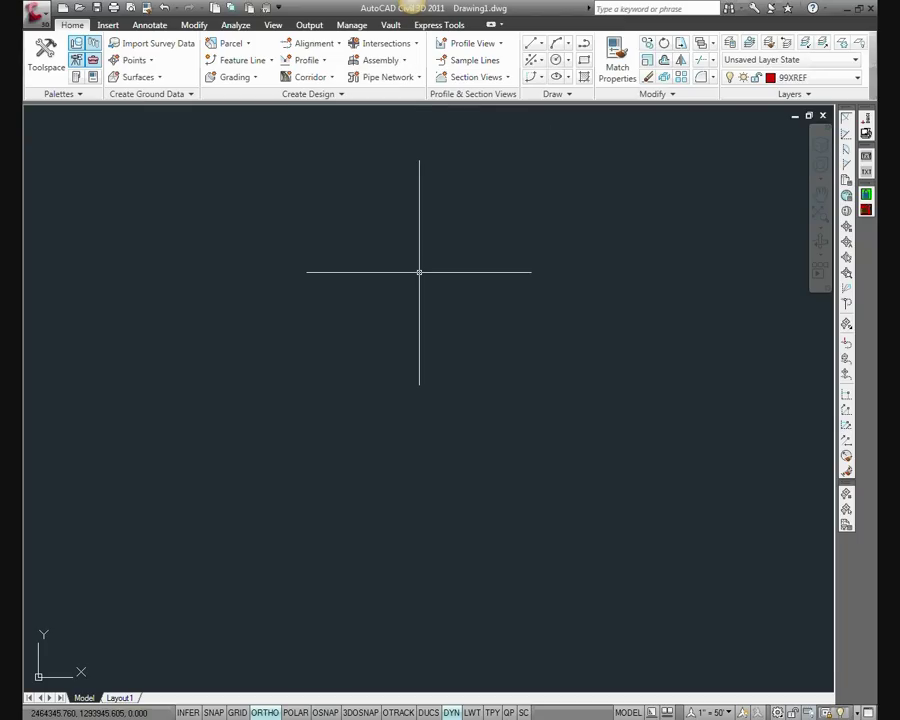
Set the MENUBAR system variable to 1
text(menubar)
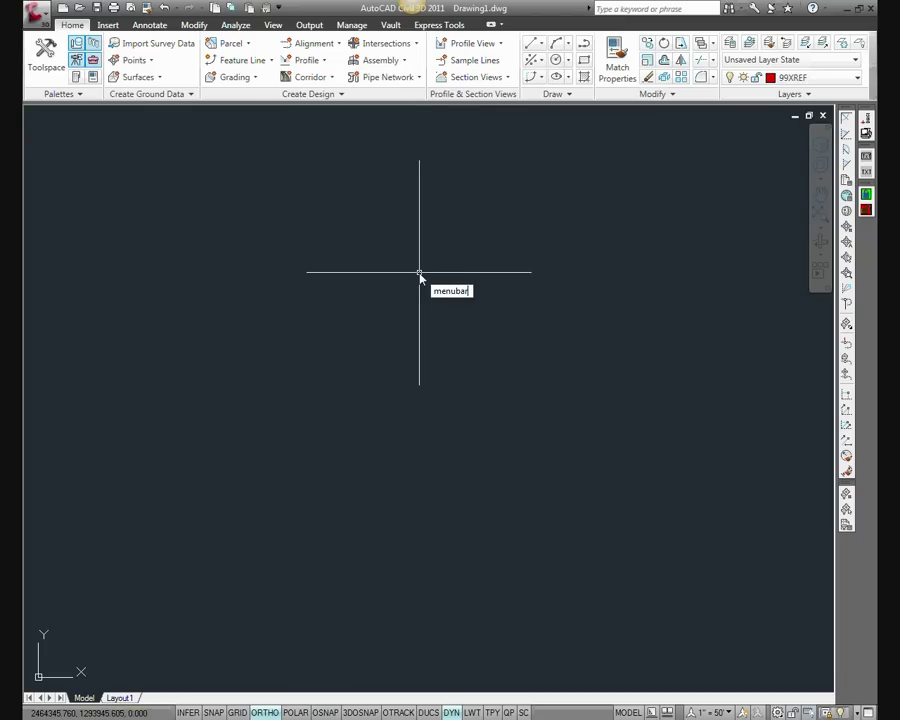
key(Return)
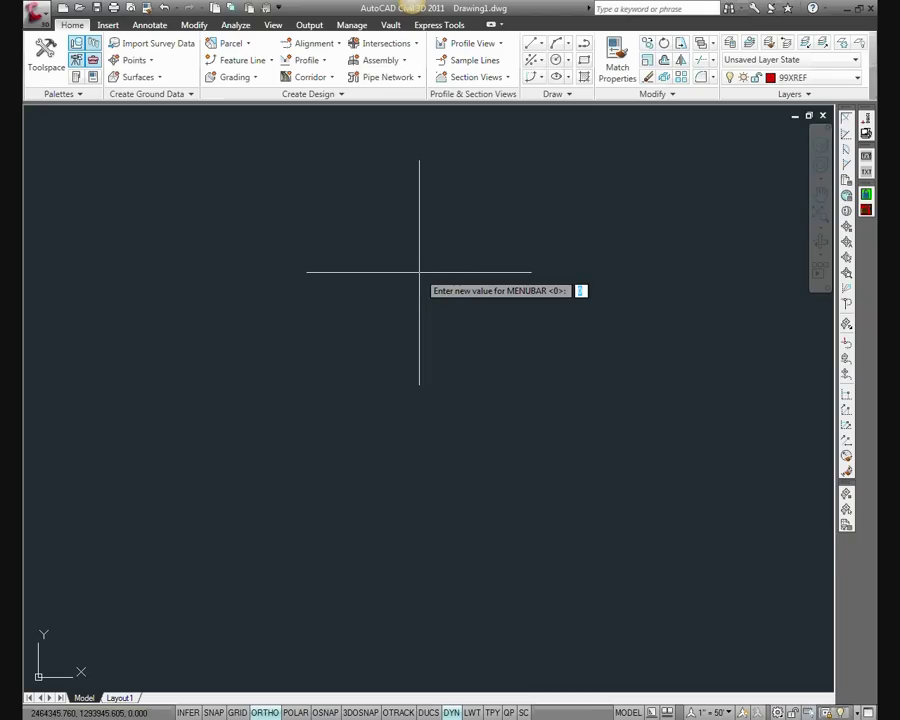
text(1)
key(Return)
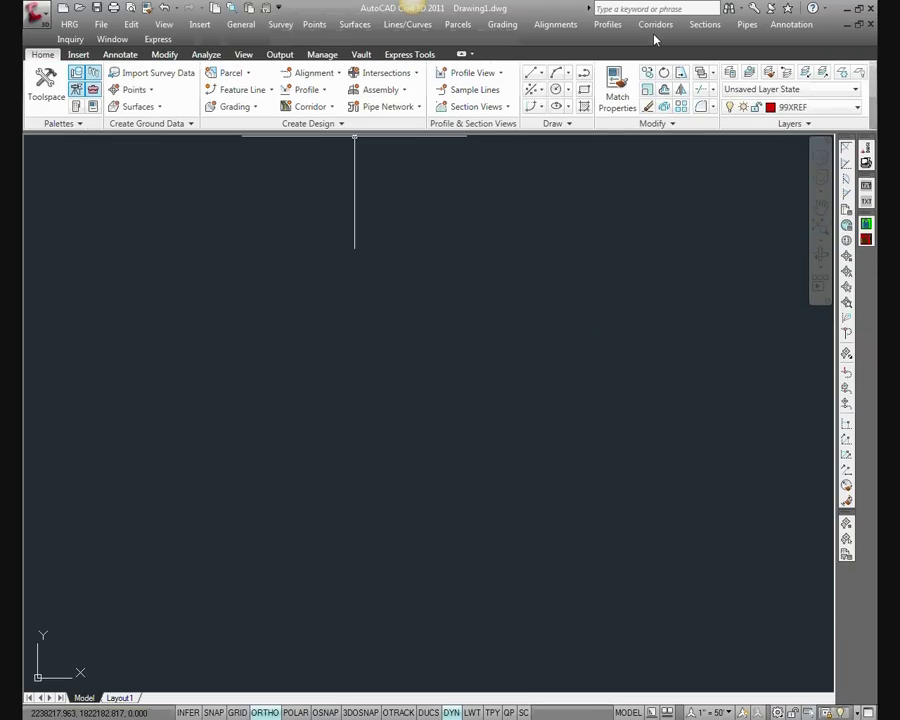
click(76, 28)
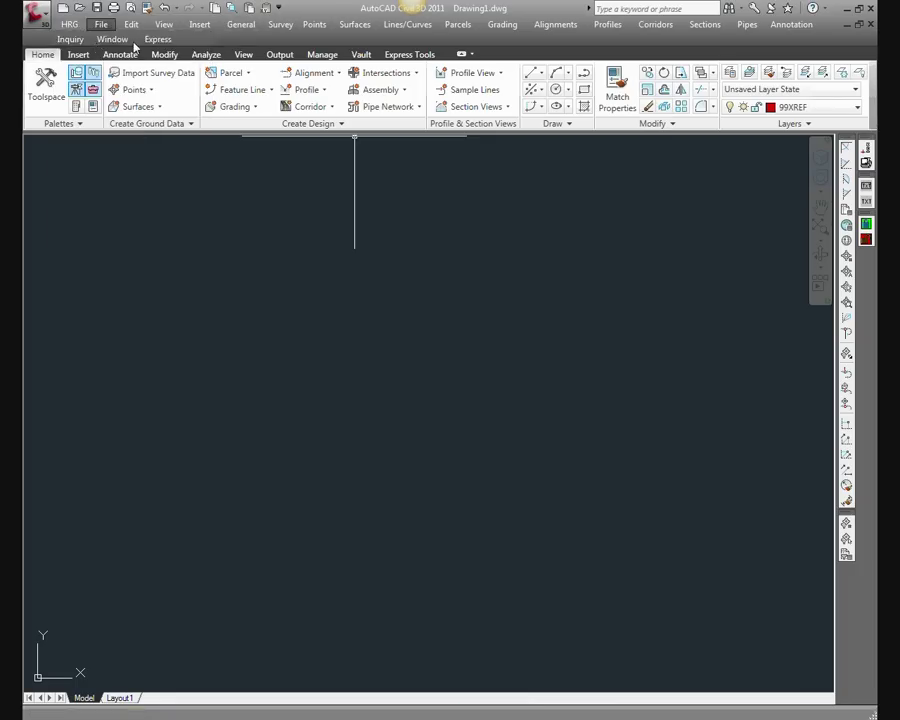
click(101, 24)
click(454, 40)
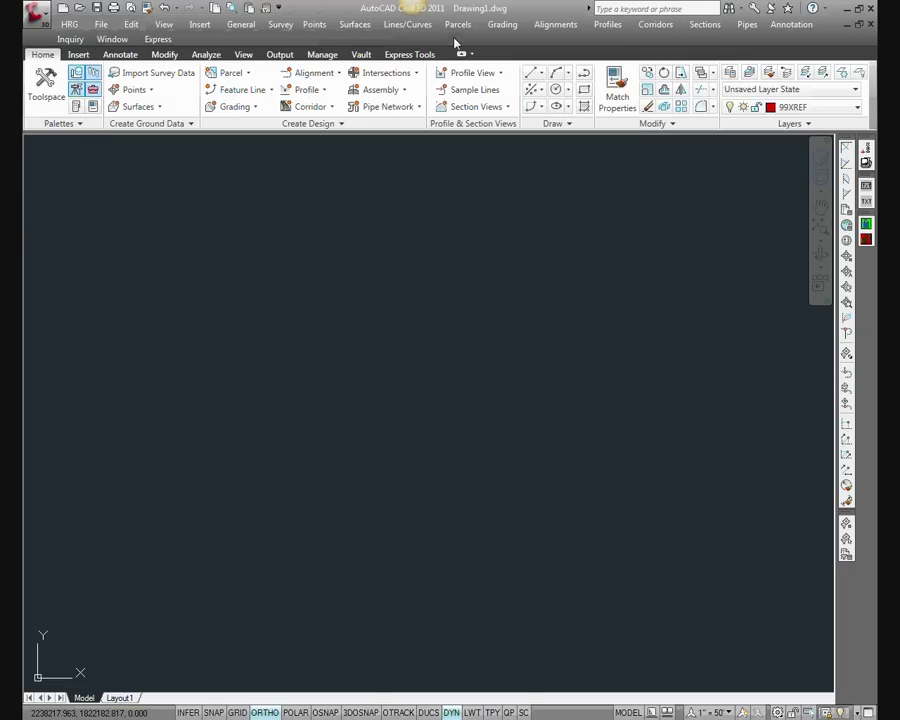
Look up the ribbon locations of the General menu commands in the Where Is My Command? help and close it
click(826, 10)
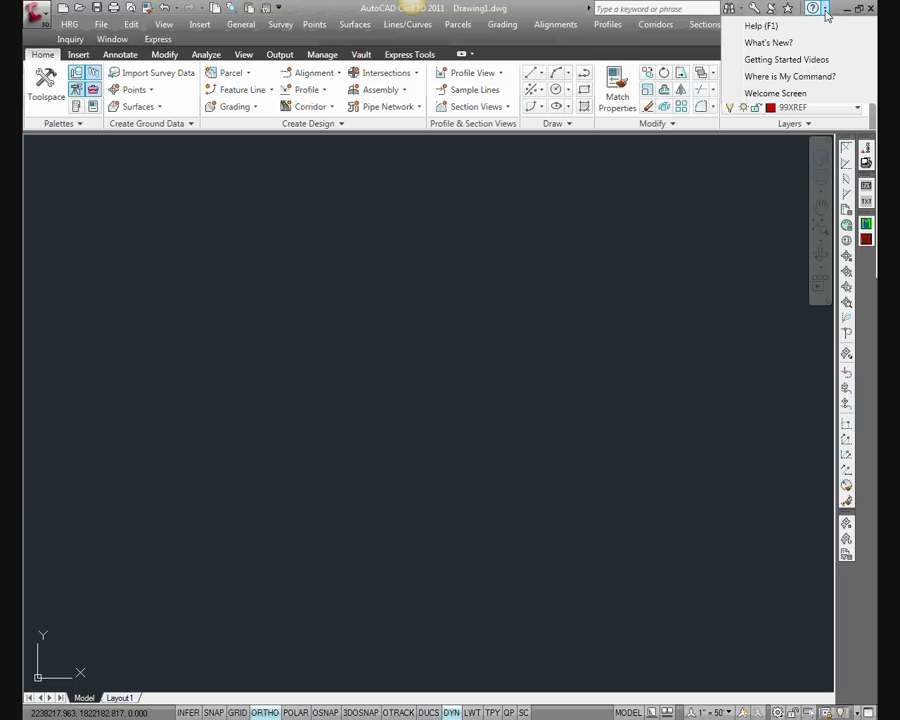
click(802, 84)
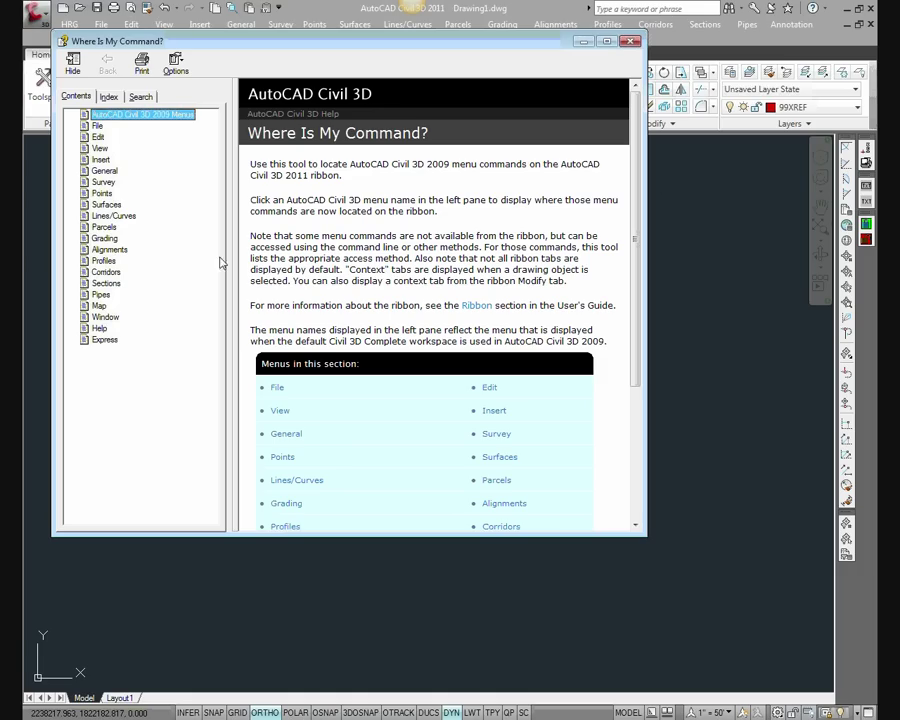
click(101, 159)
click(105, 170)
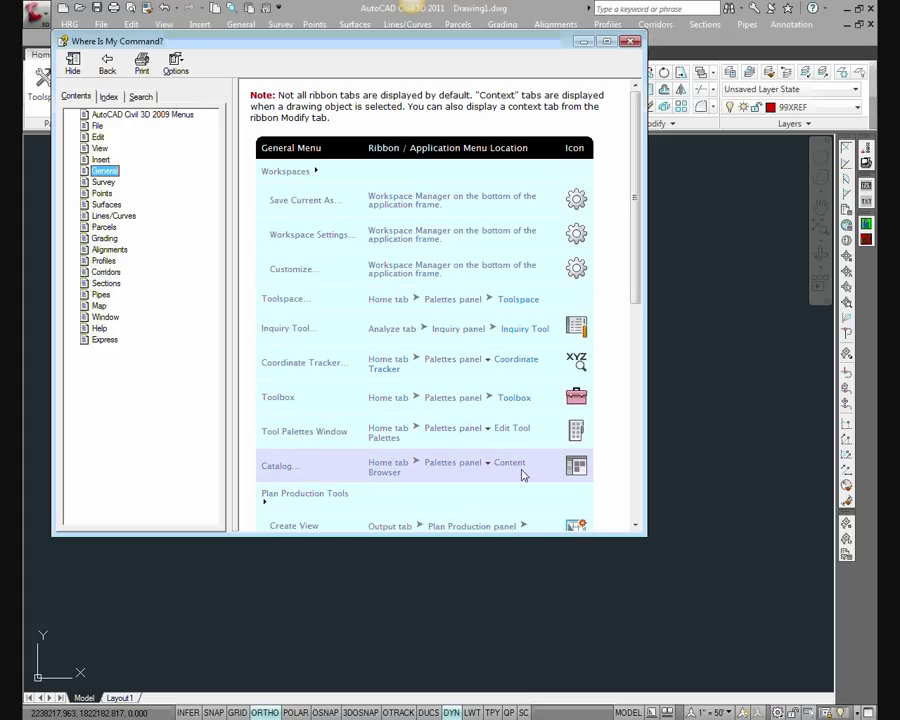
click(630, 41)
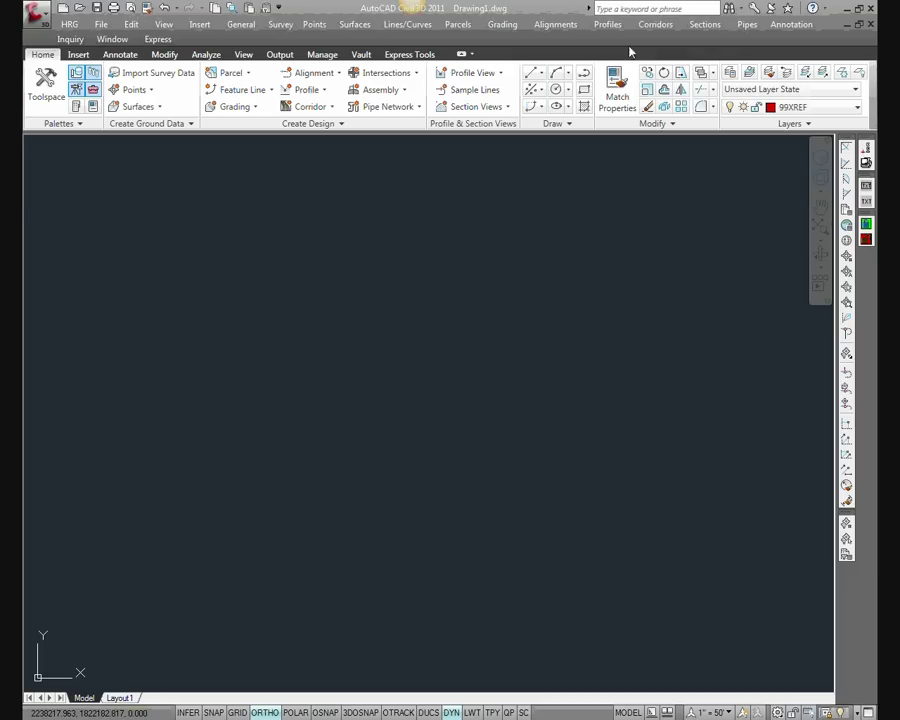
Examine the command groups in the custom HRG menu, including Blocks, Line Plotters, Utilities and Inquiry
click(69, 24)
mouse_move(110, 108)
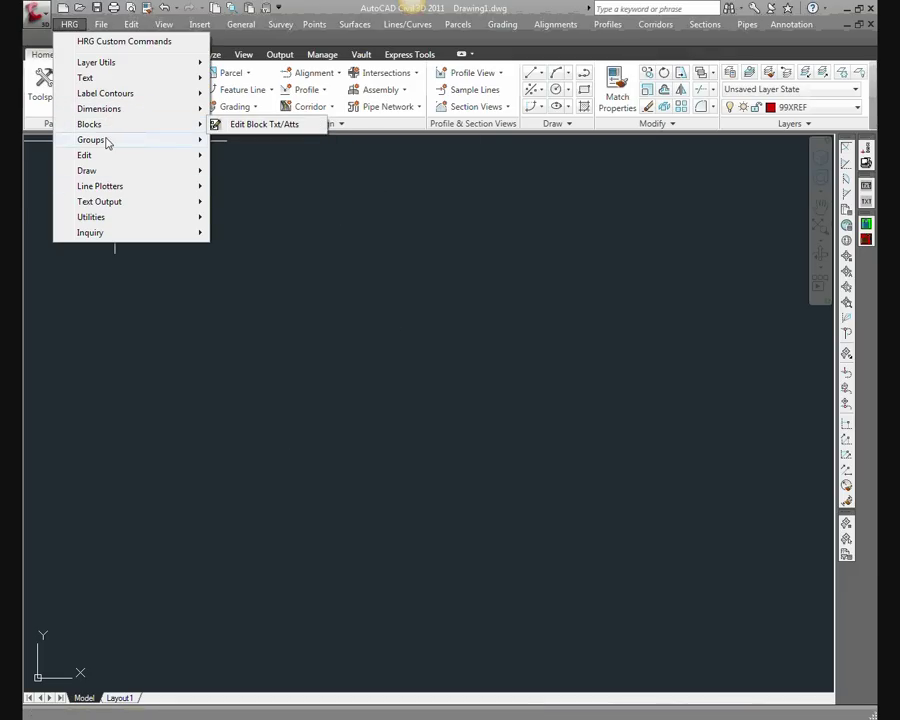
mouse_move(110, 171)
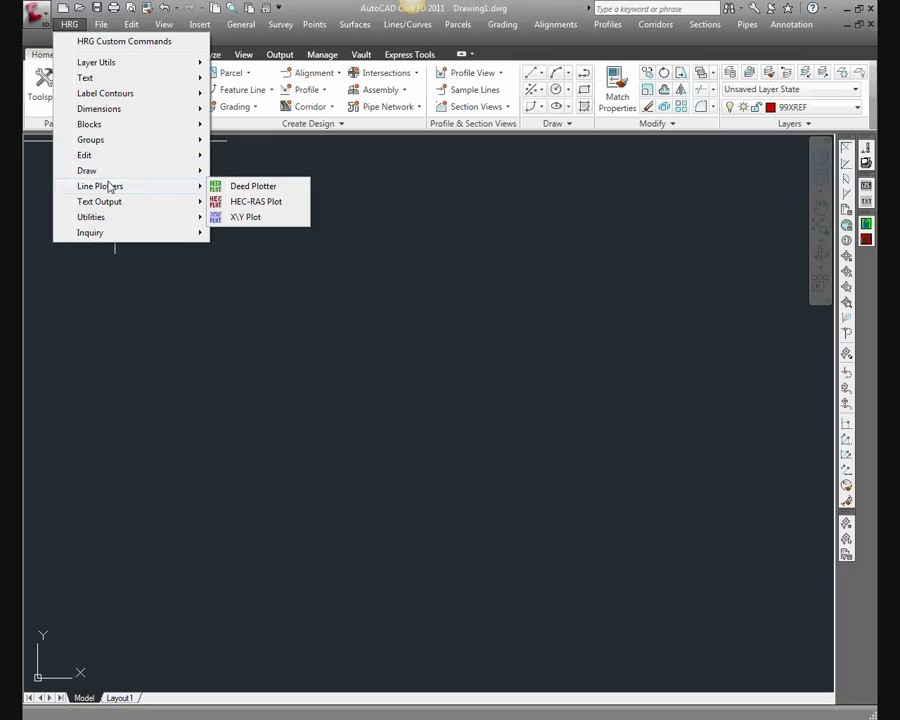
mouse_move(110, 202)
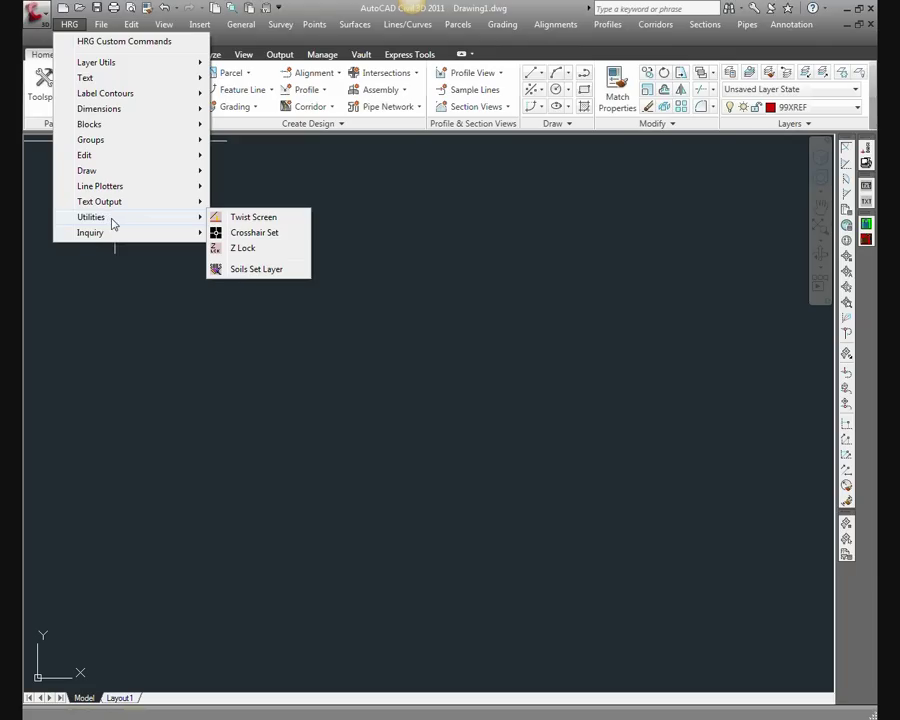
mouse_move(116, 241)
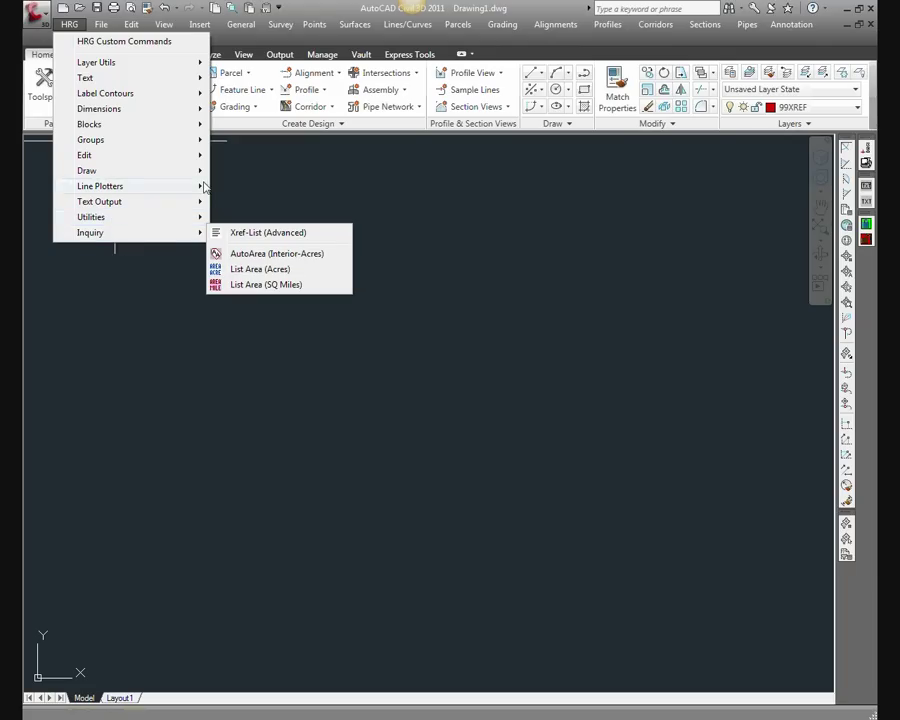
mouse_move(204, 186)
click(405, 264)
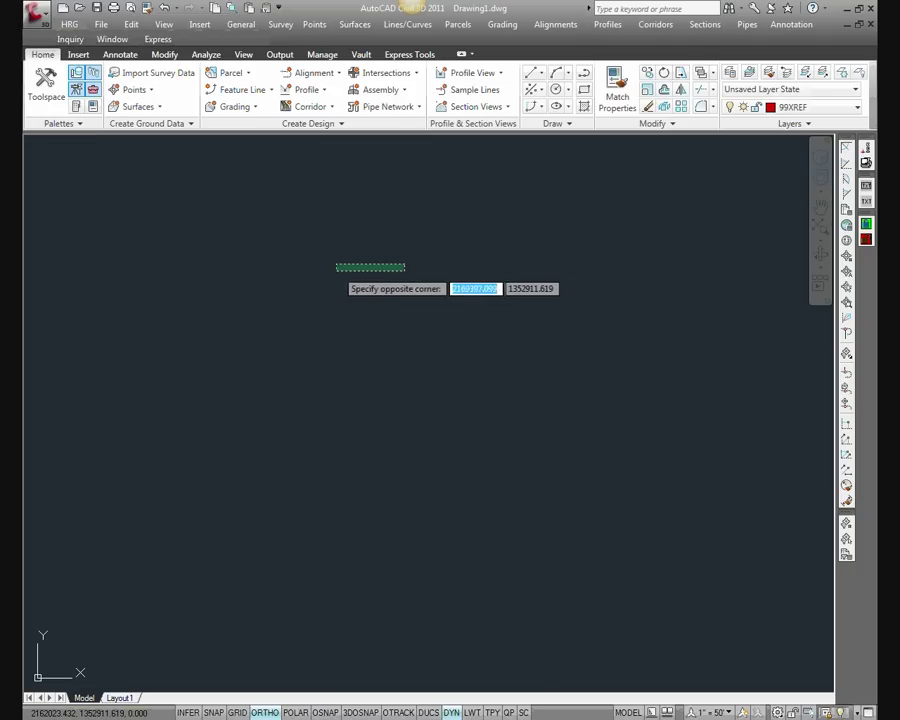
click(403, 271)
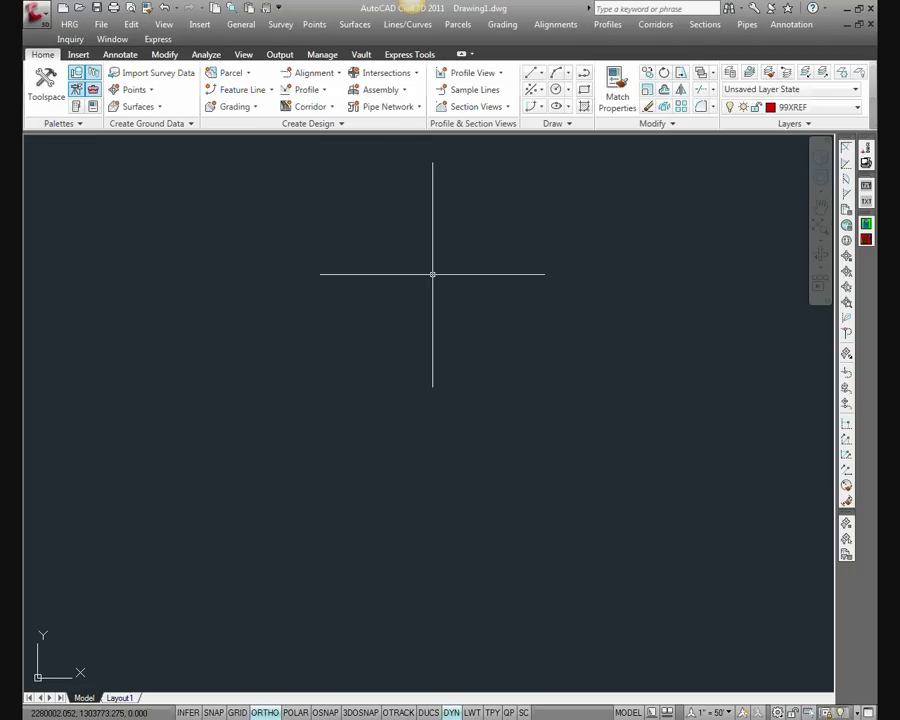
Set the MENUBAR system variable back to 0
text(menubar)
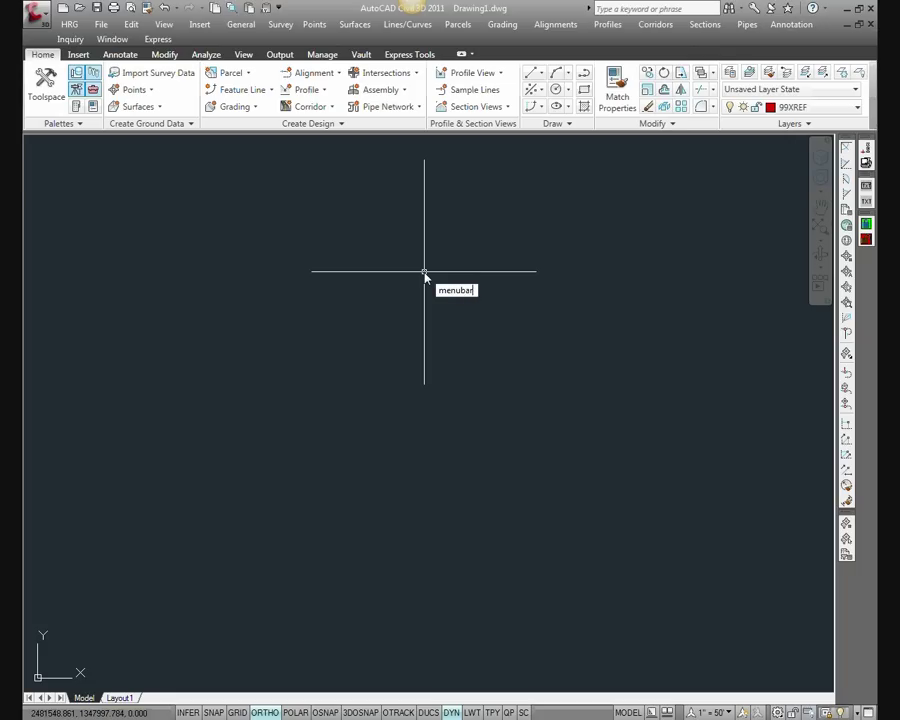
key(Return)
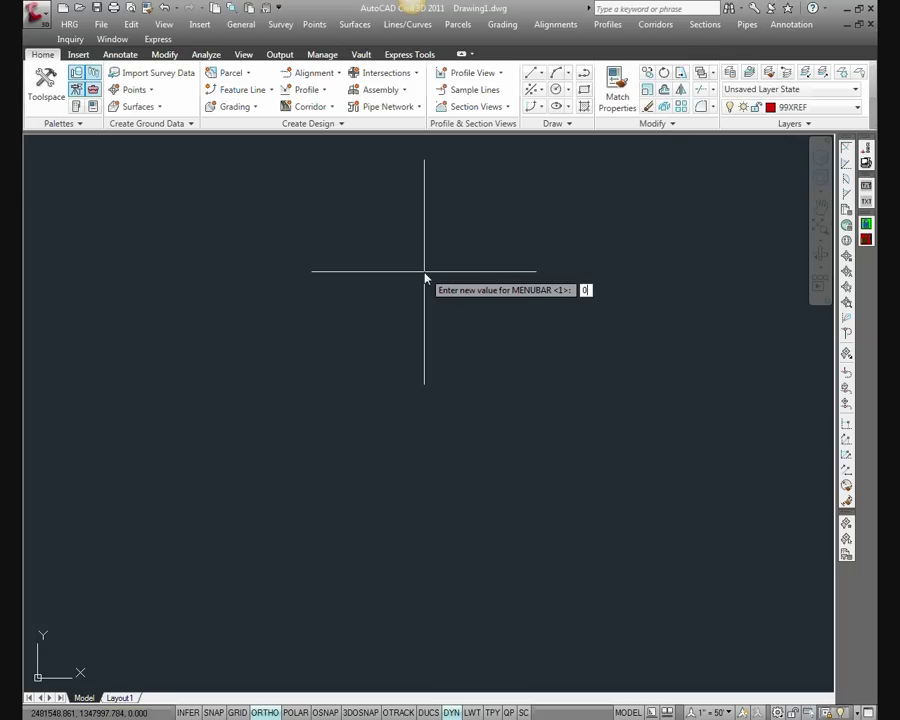
text(0)
key(Return)
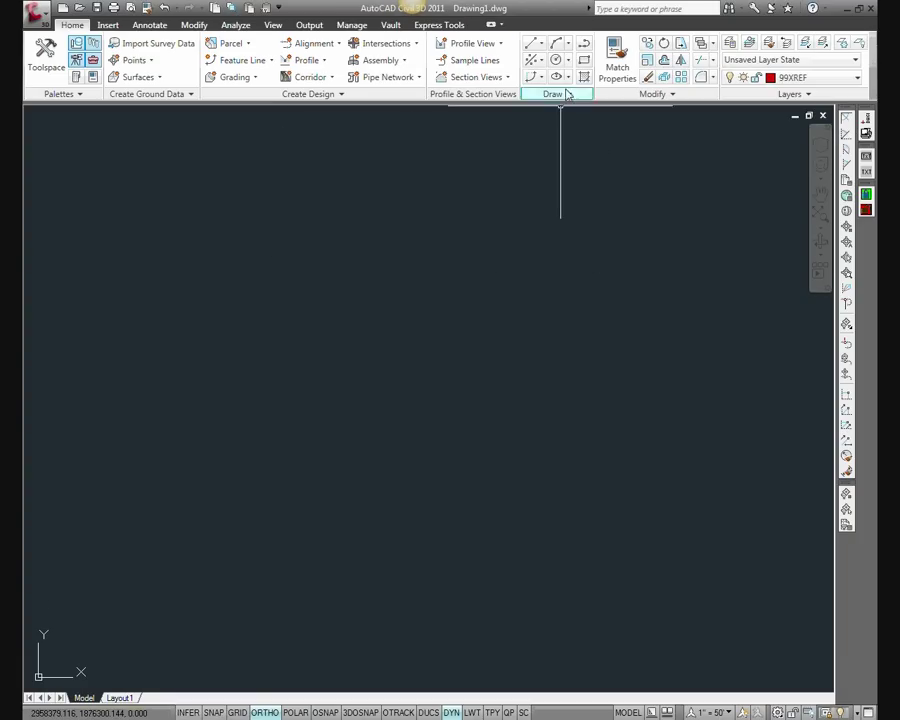
Open the Customize User Interface editor with the CUI command and expand Partial Customization Files
text(cu)
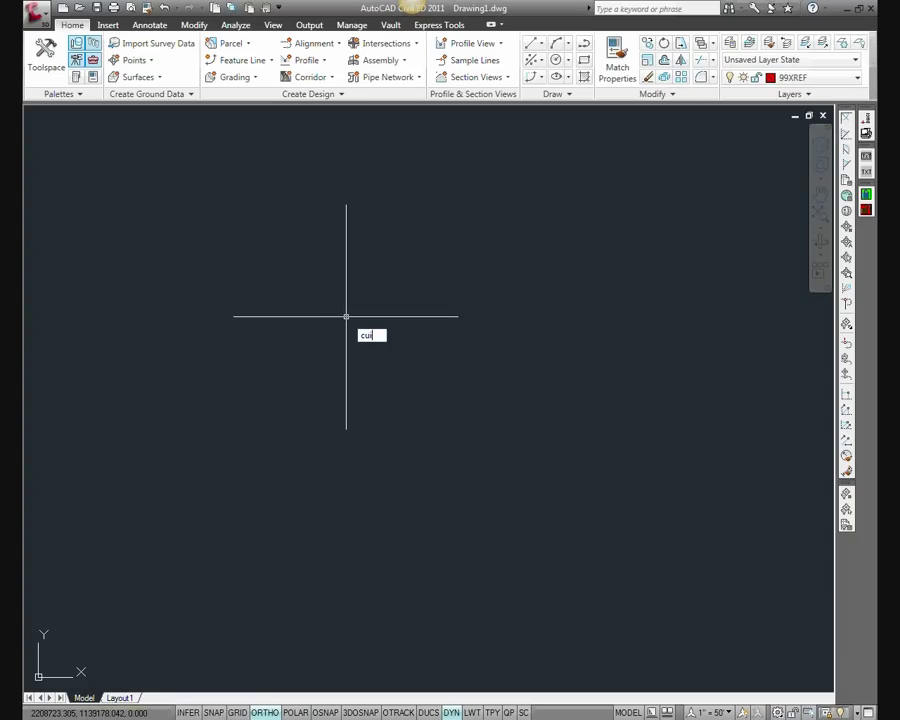
text(i)
key(Return)
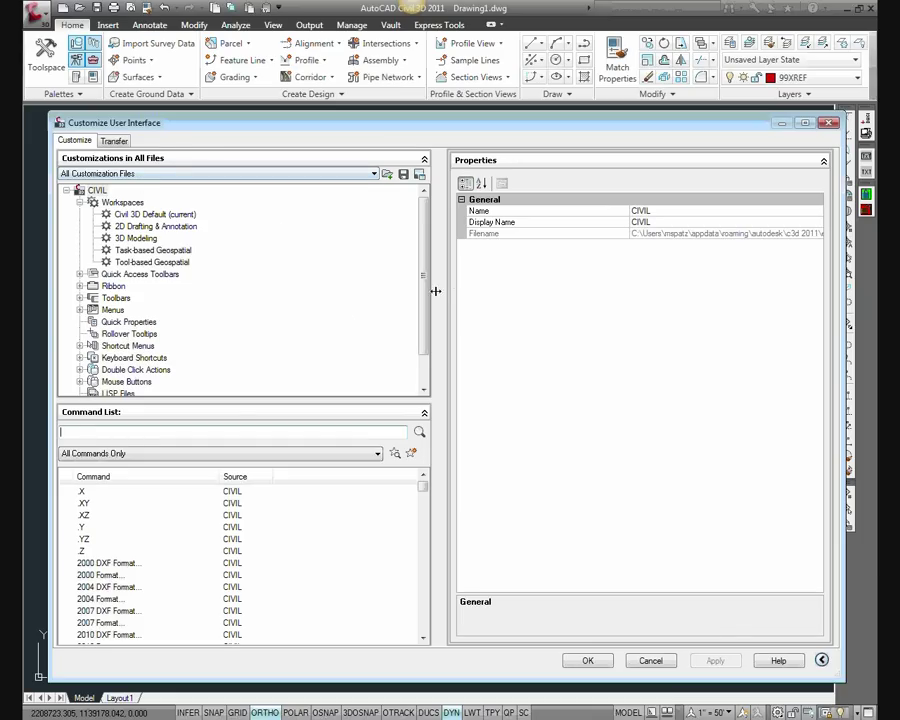
drag(424, 291, 424, 340)
click(79, 381)
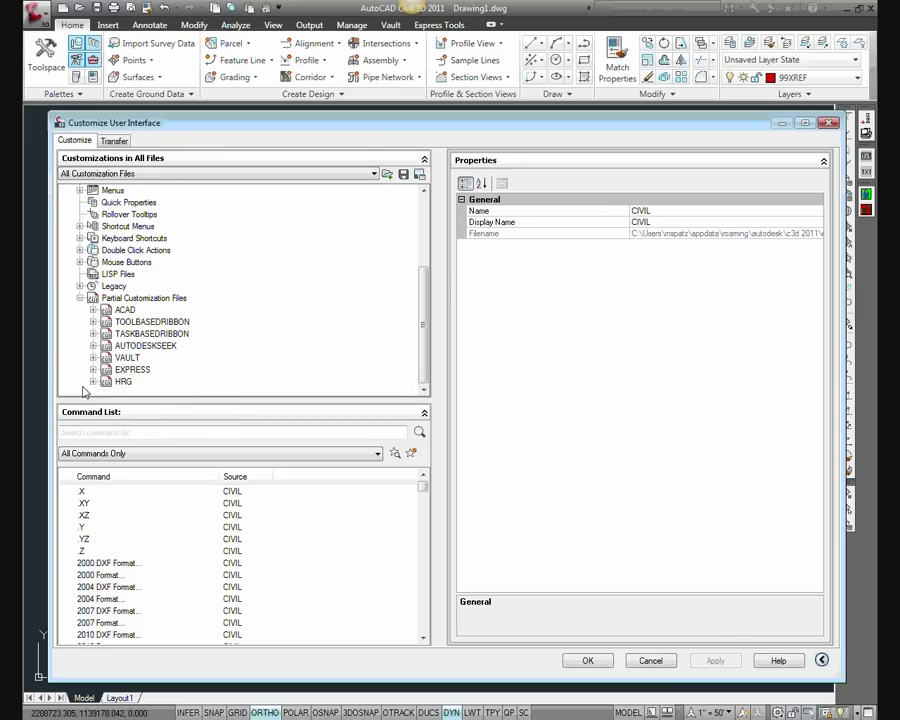
click(124, 298)
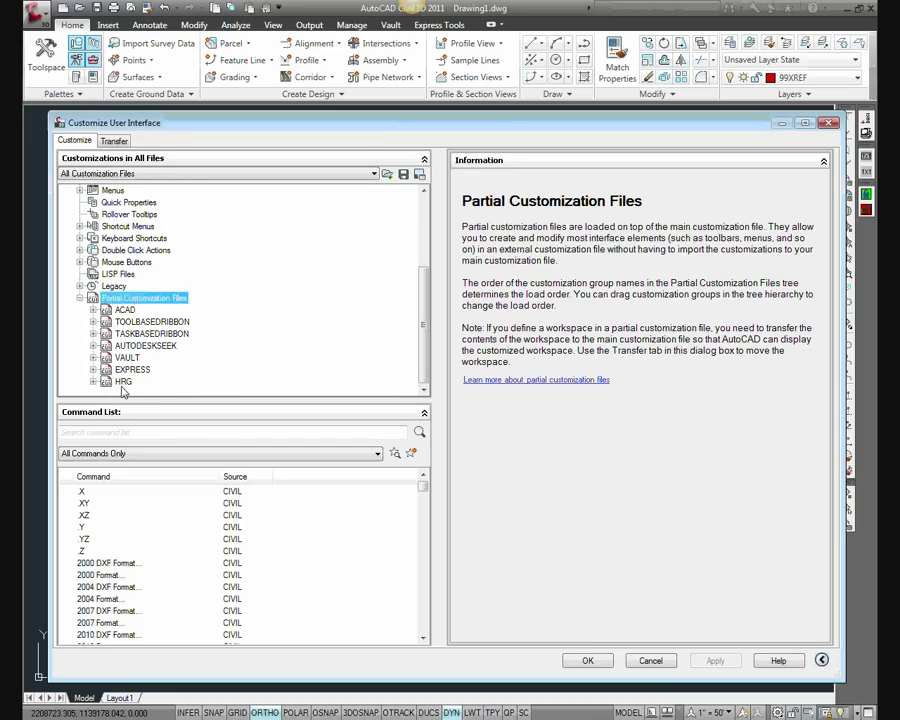
Check the file types available for loading a partial customization file without loading one
right_click(112, 298)
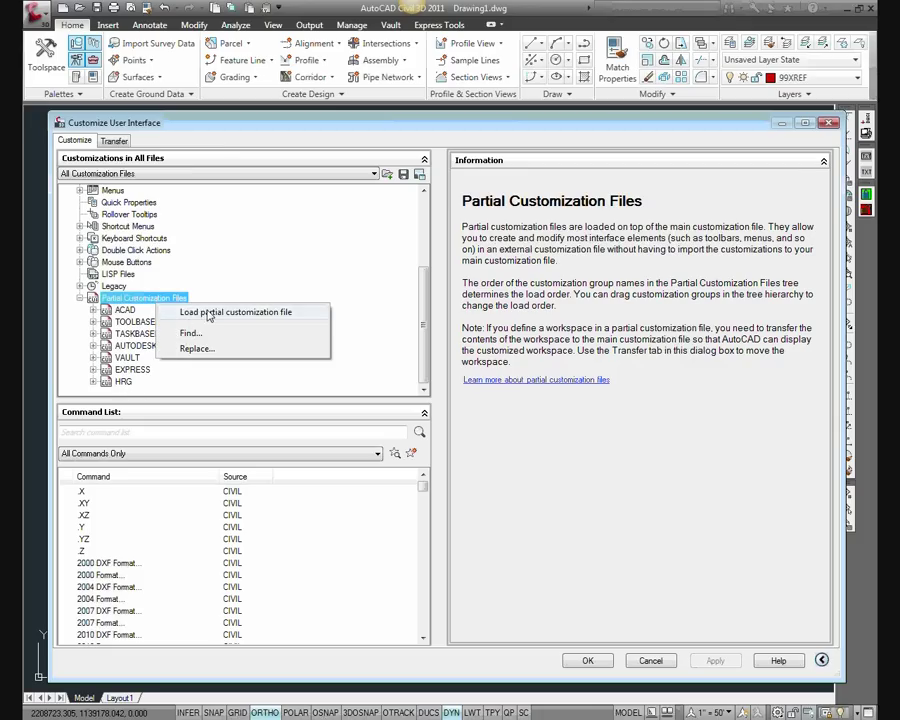
click(150, 312)
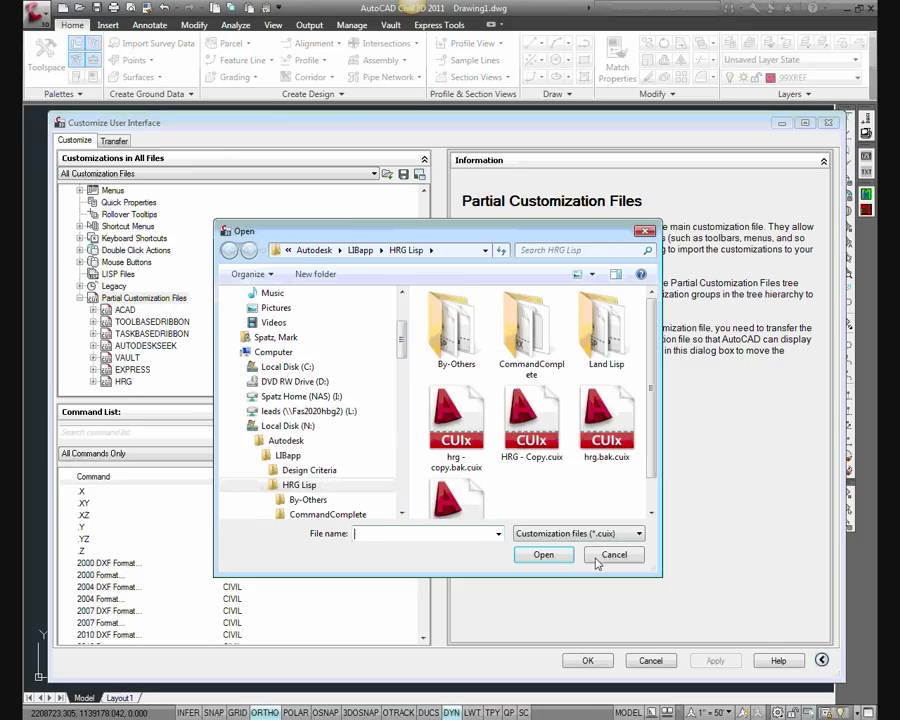
click(600, 537)
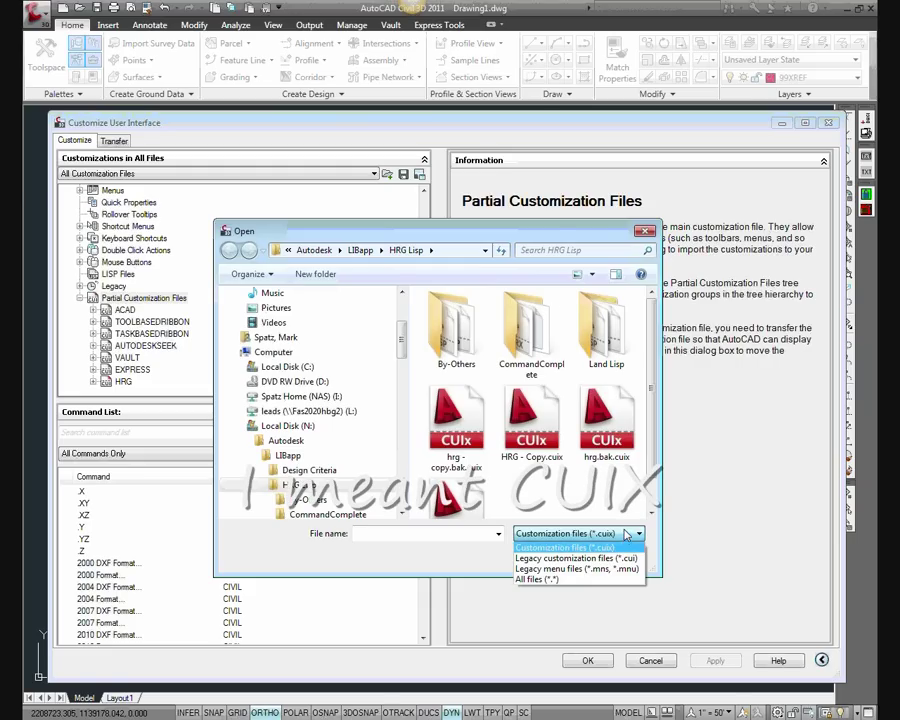
click(558, 238)
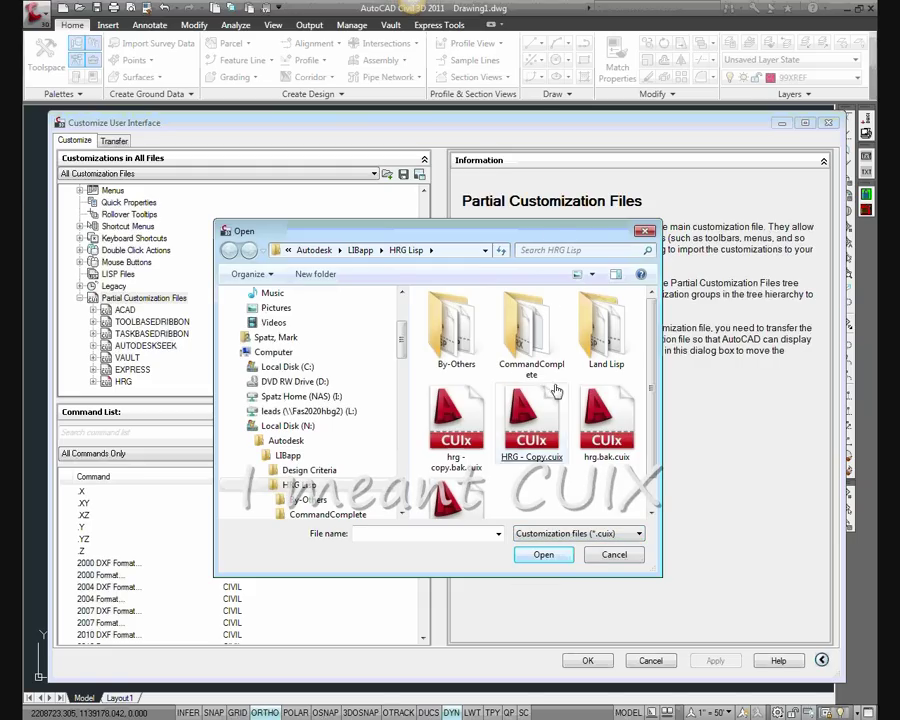
click(615, 556)
Select the HRG partial customization and limit the customization tree to hrg - copy.cui
click(126, 381)
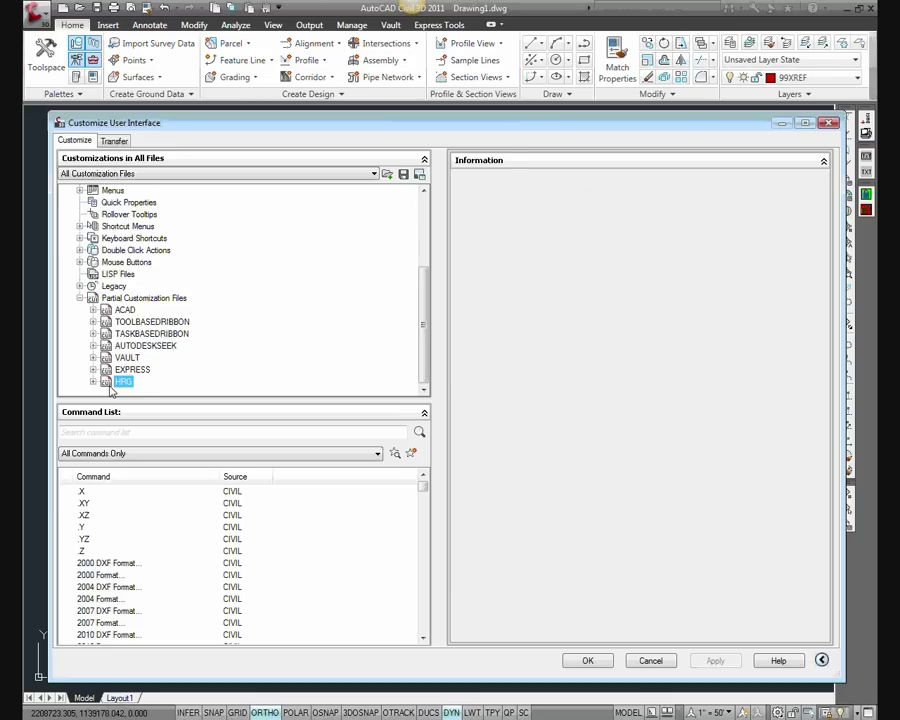
scroll(137, 375, up, 2)
click(232, 174)
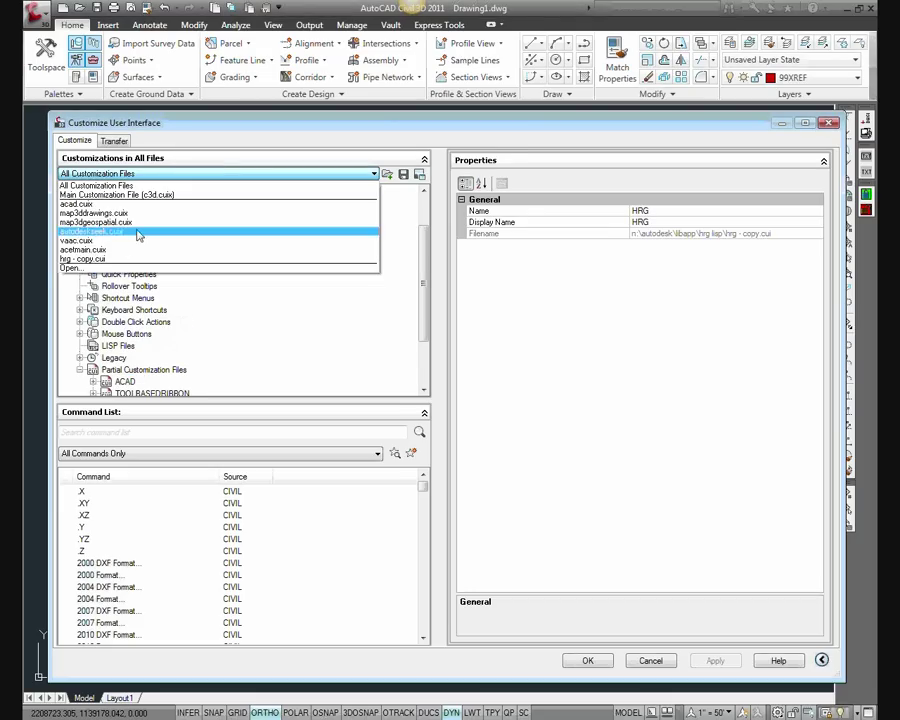
click(128, 259)
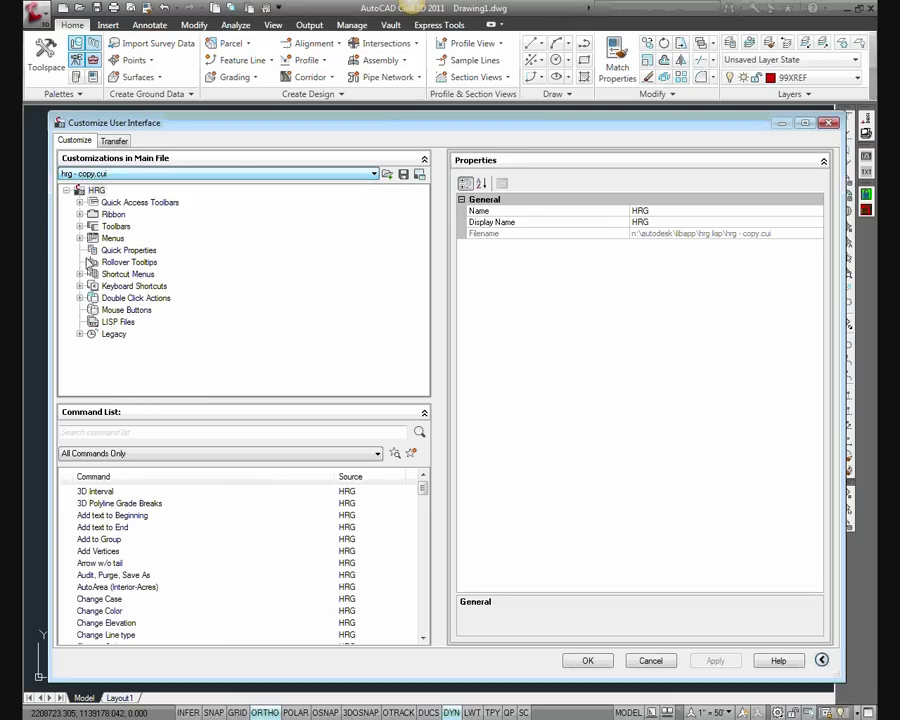
Examine the HRG menu groups and the toolbars, including HRG Layer Utly, defined in the customization file
click(79, 238)
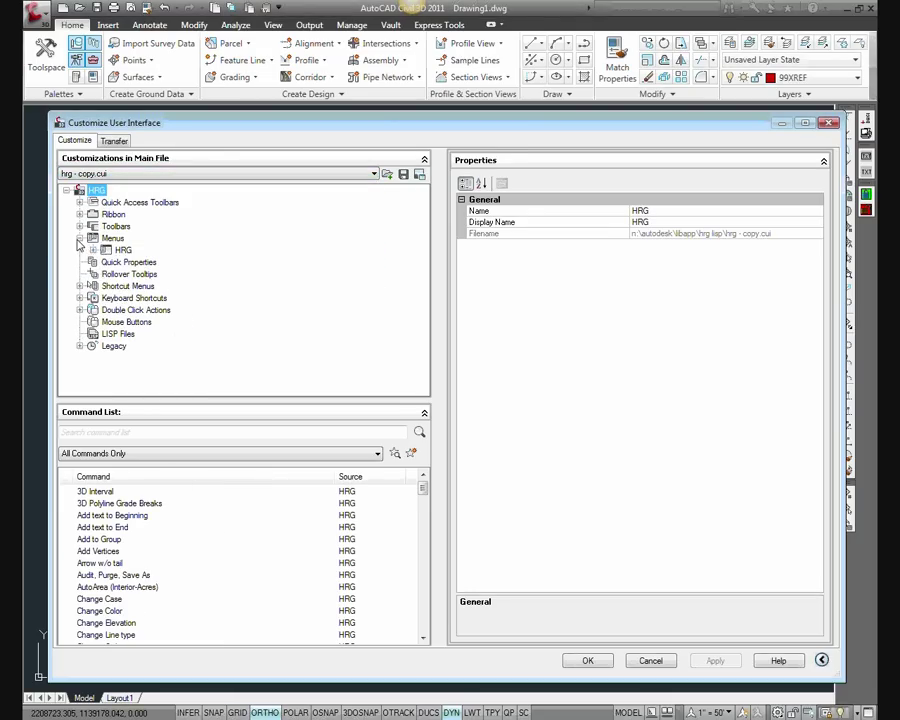
click(93, 250)
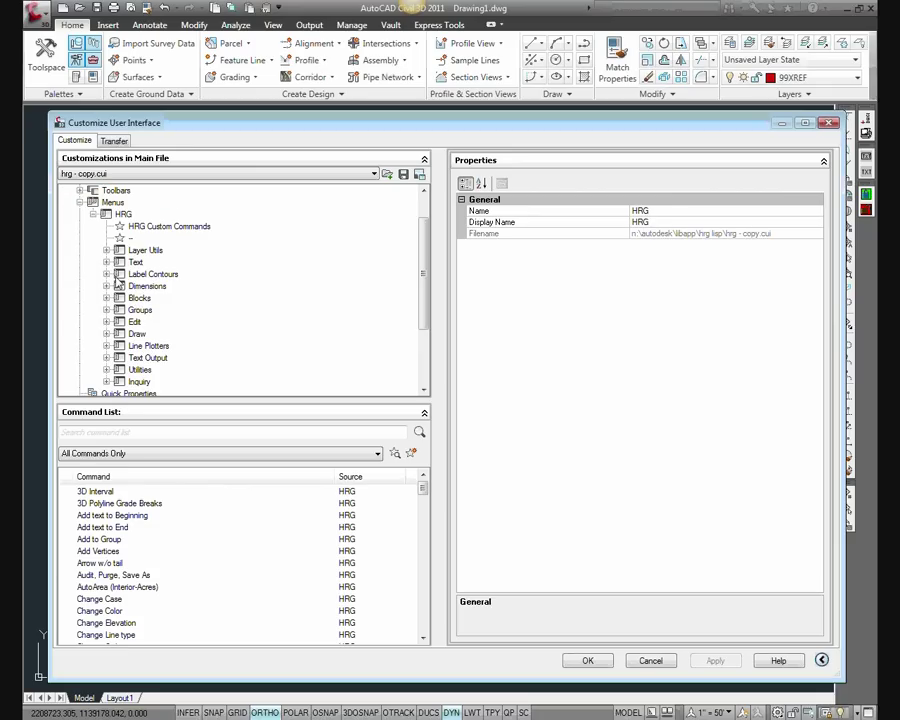
click(107, 274)
scroll(80, 210, up, 1)
click(79, 238)
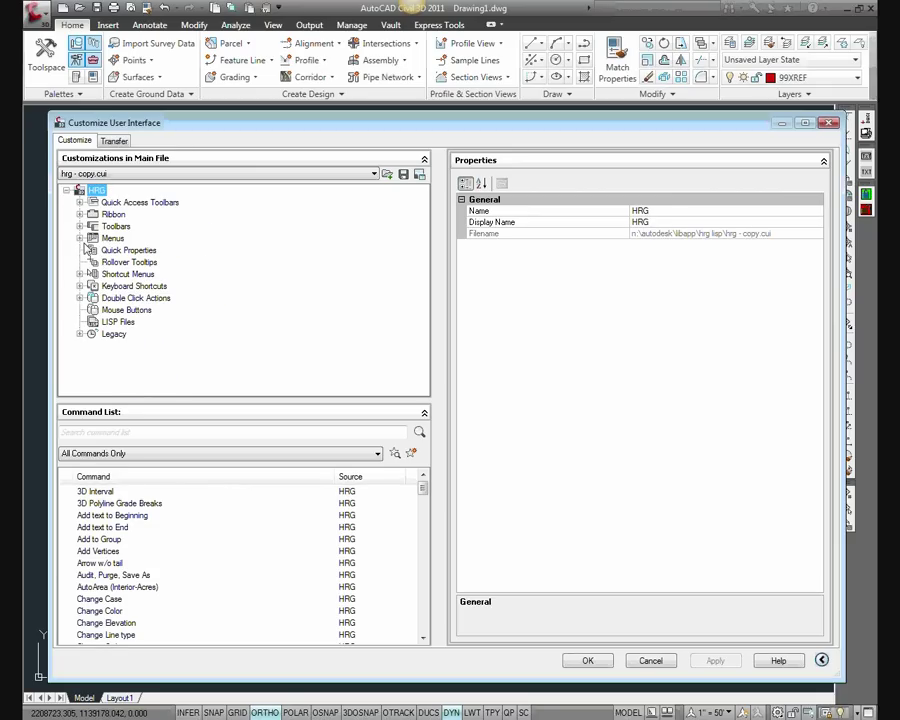
click(79, 226)
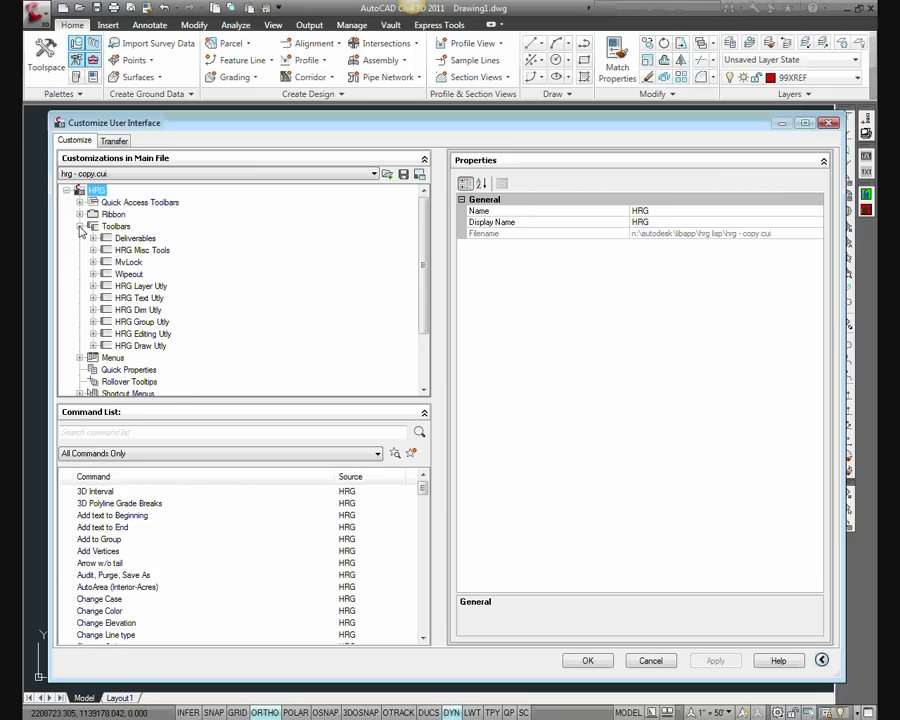
click(93, 286)
click(93, 286)
Expand the Ribbon node of the HRG customization file and select its Panels node
click(79, 214)
click(110, 256)
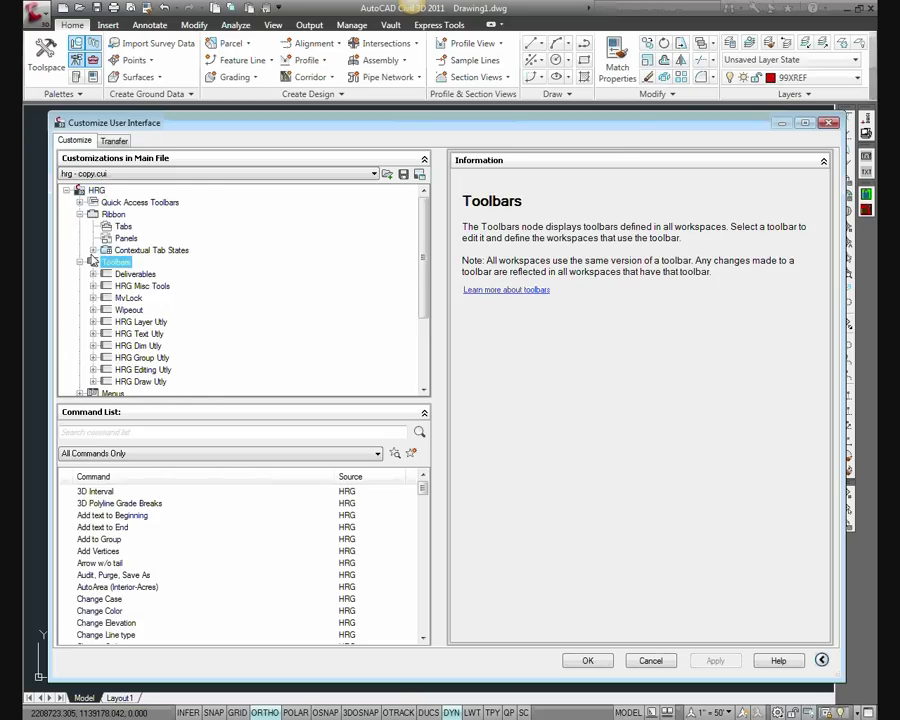
scroll(110, 256, up, 10)
click(122, 240)
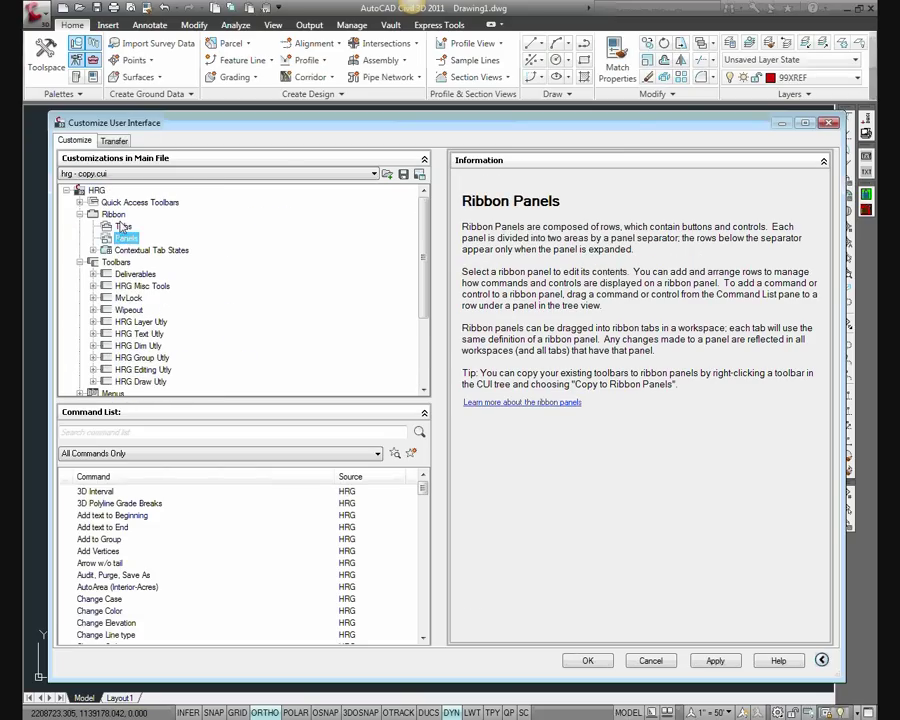
Check the commands available for the HRG Dim Utly toolbar and for the Blocks submenu of the HRG menu
click(138, 345)
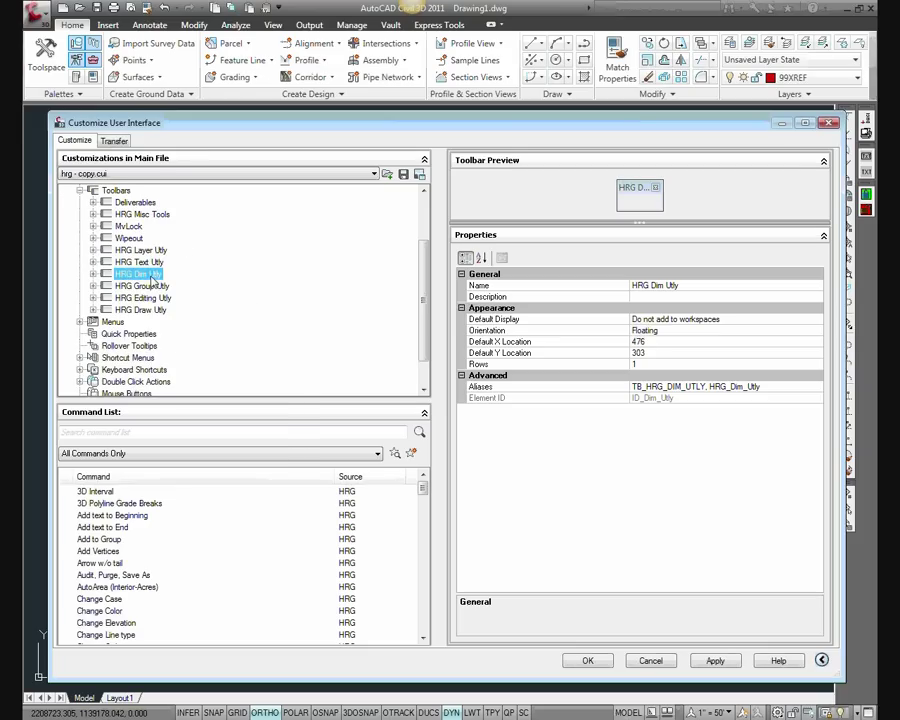
right_click(151, 275)
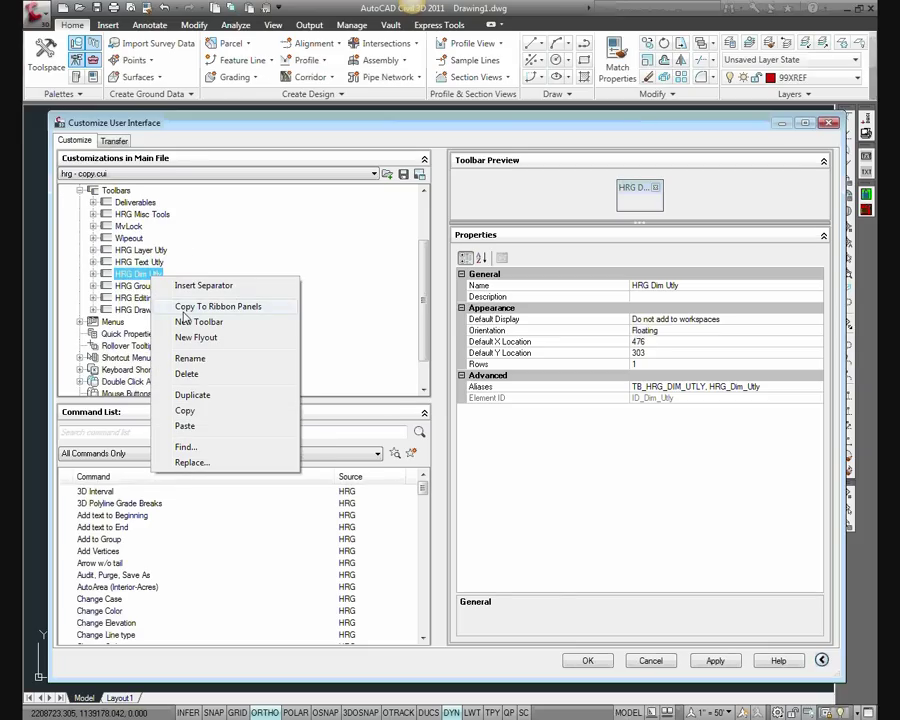
scroll(418, 315, down, 1)
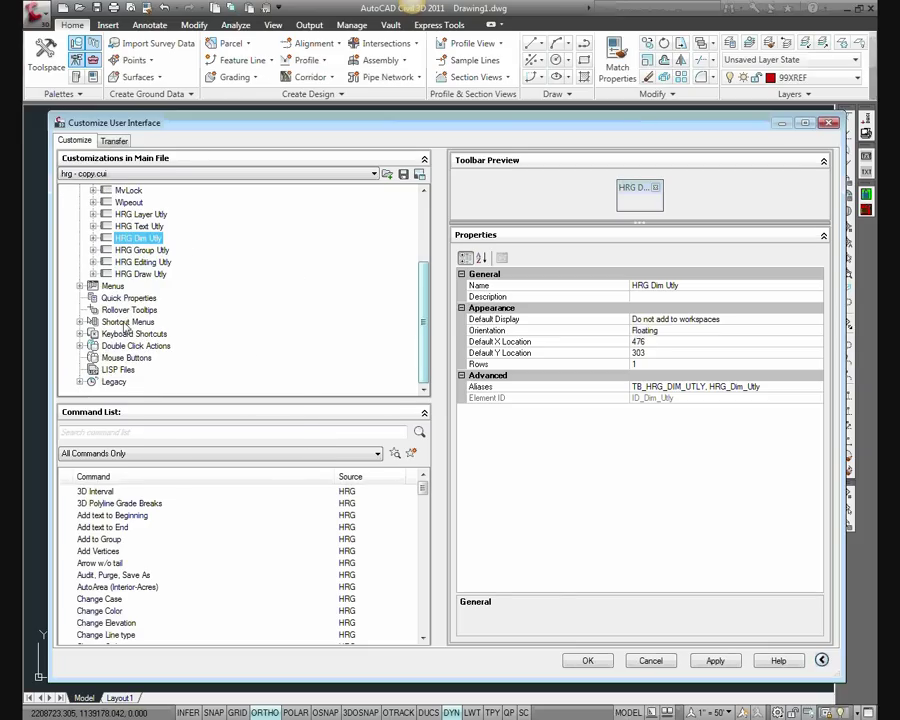
click(80, 286)
click(140, 310)
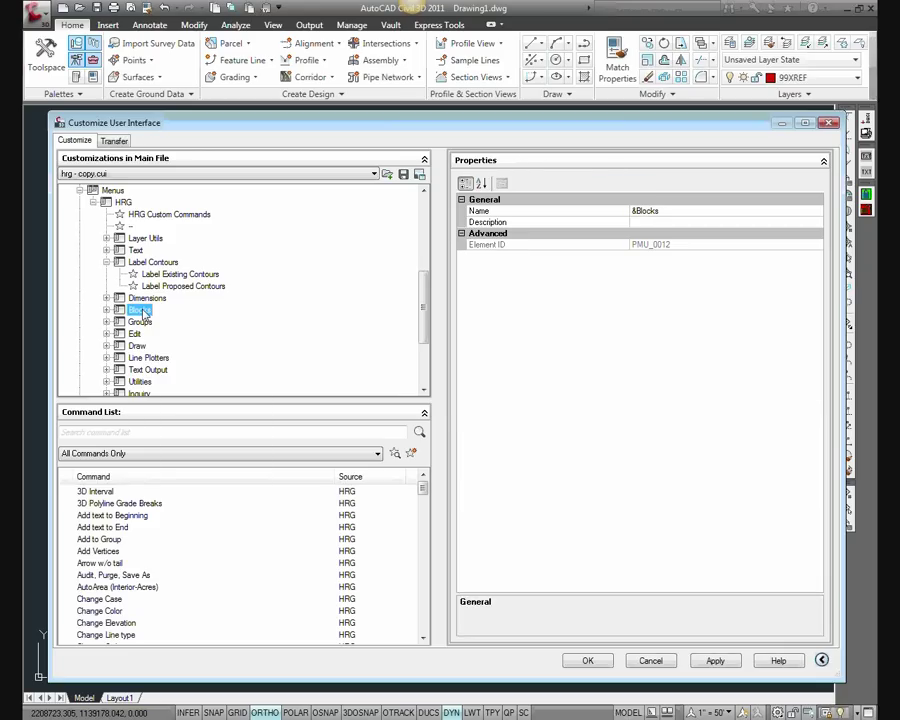
right_click(143, 312)
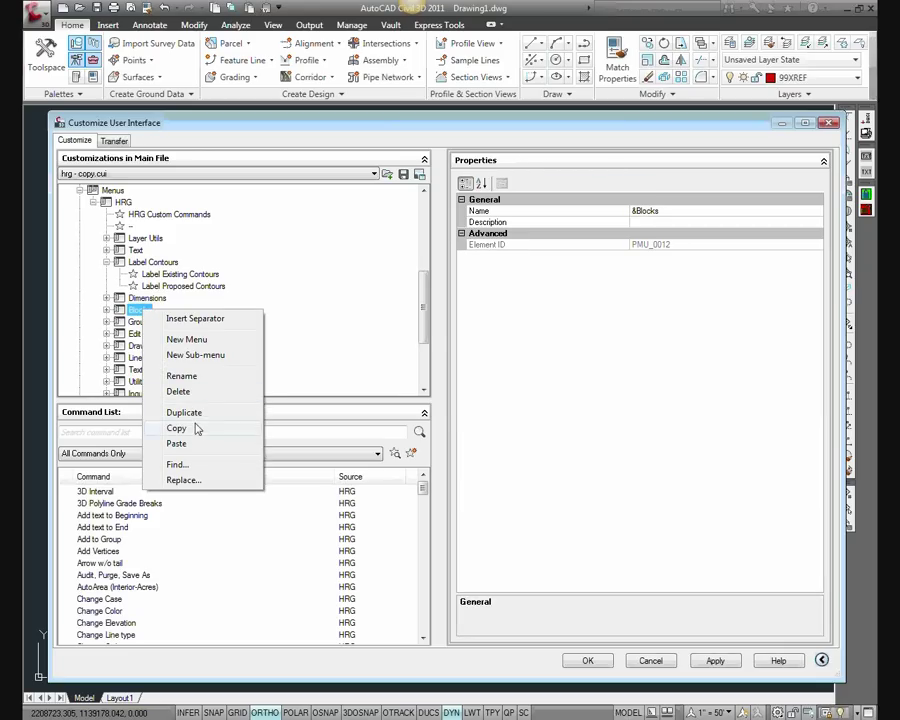
scroll(421, 267, up, 5)
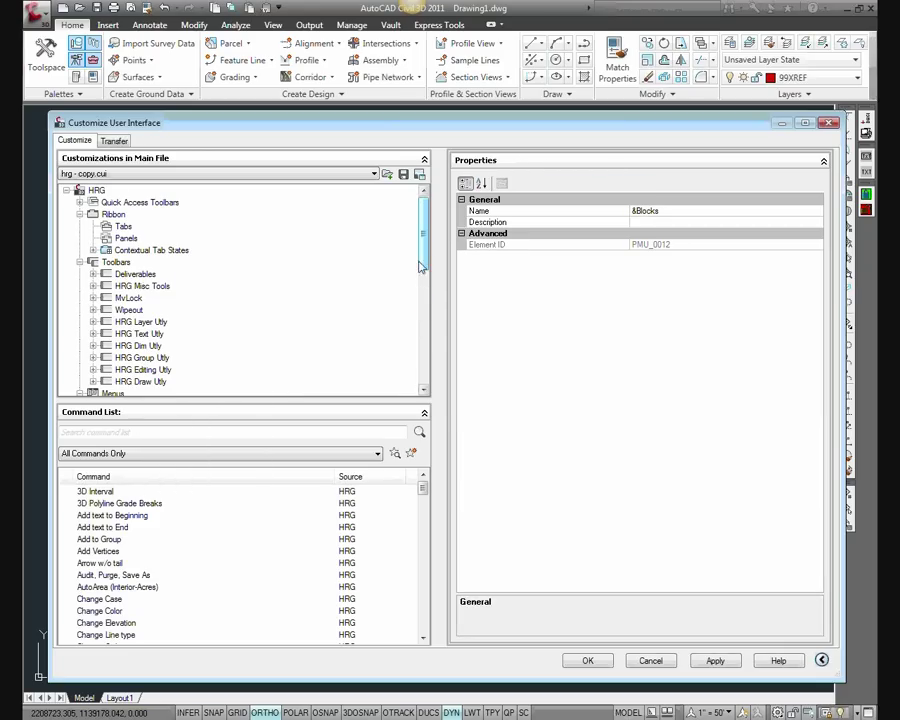
Copy the HRG Text Utly toolbar to the ribbon panels of the HRG customization file
click(140, 334)
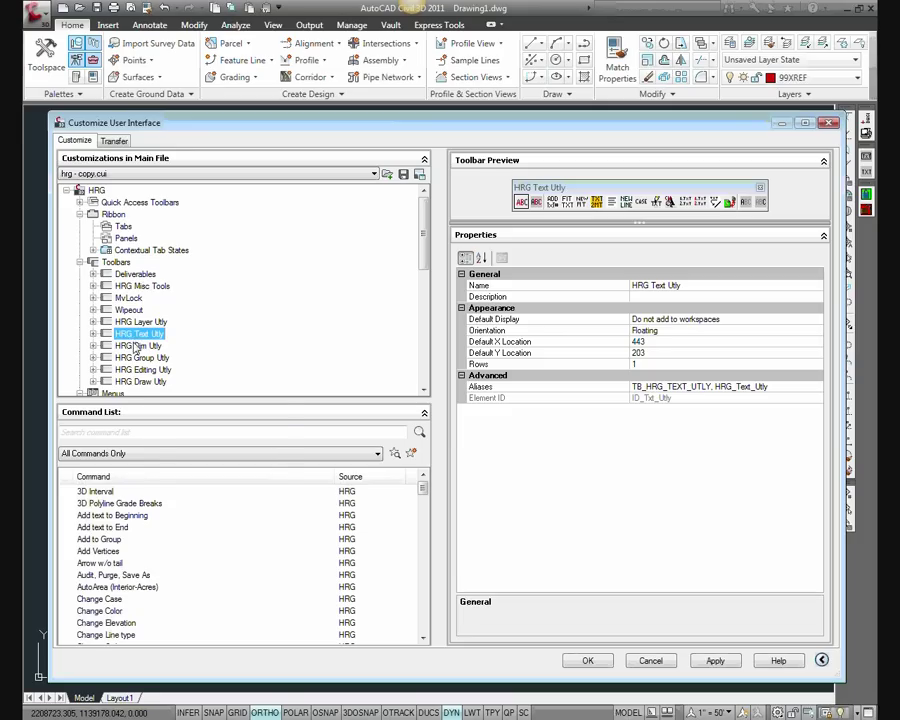
right_click(139, 342)
click(180, 368)
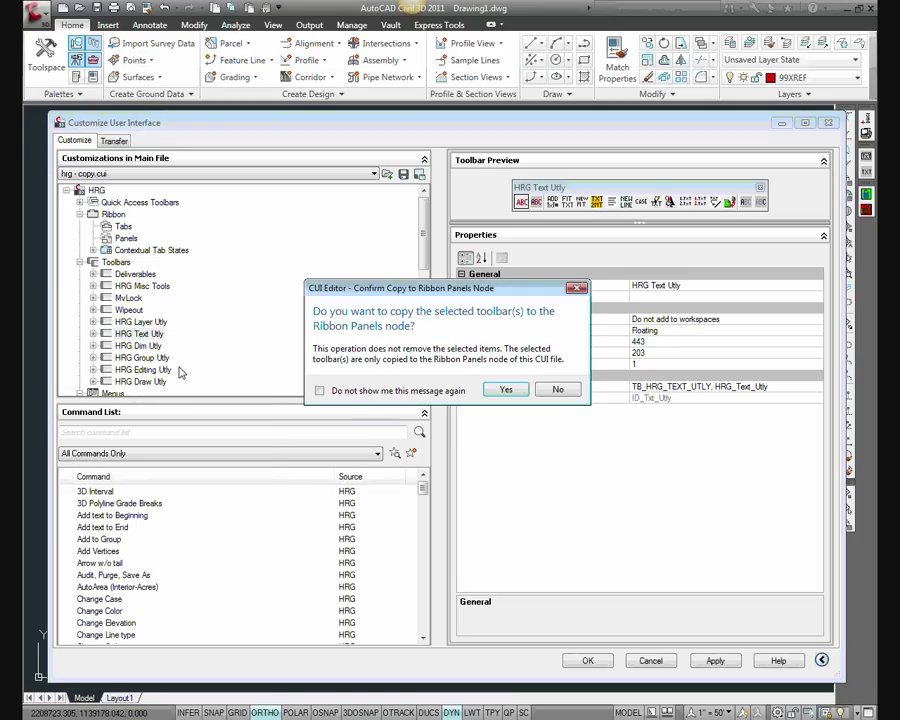
click(505, 390)
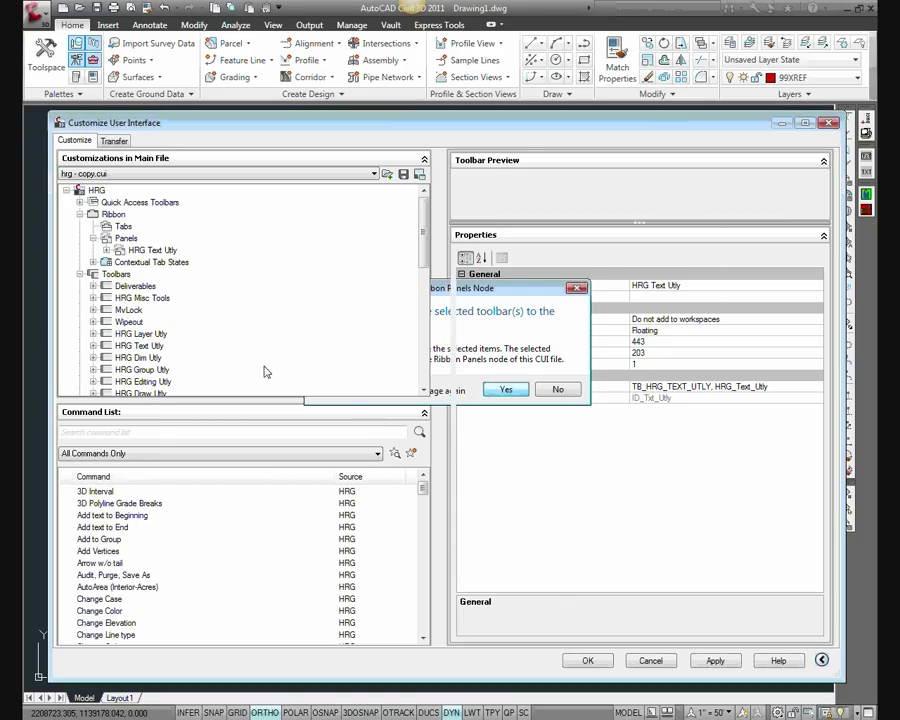
Copy the HRG Misc Tools and HRG Layer Utly toolbars to the ribbon panels
right_click(143, 298)
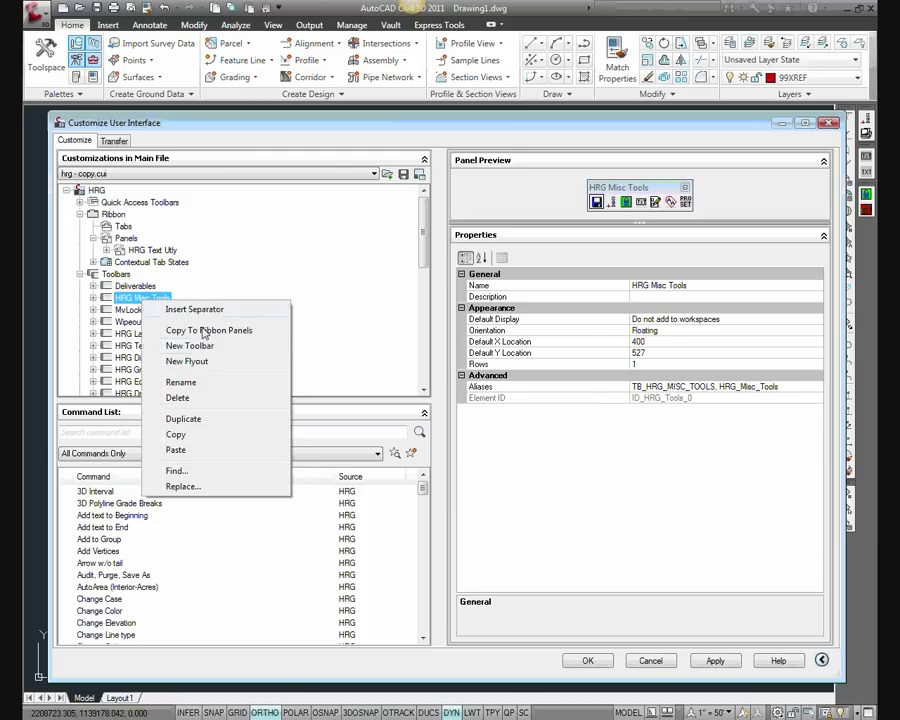
click(200, 326)
click(508, 390)
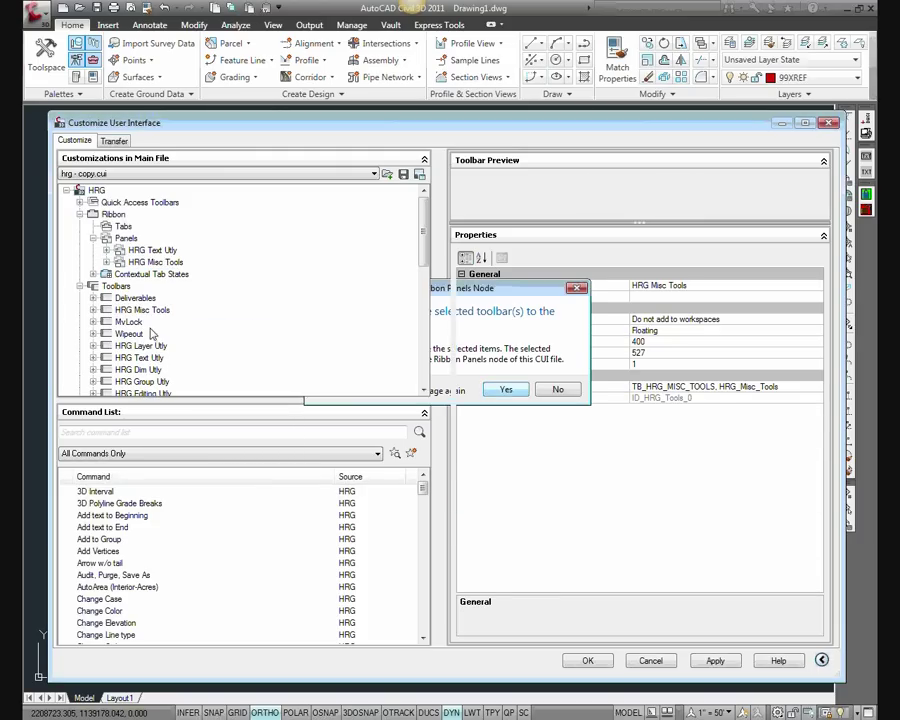
click(141, 345)
right_click(140, 346)
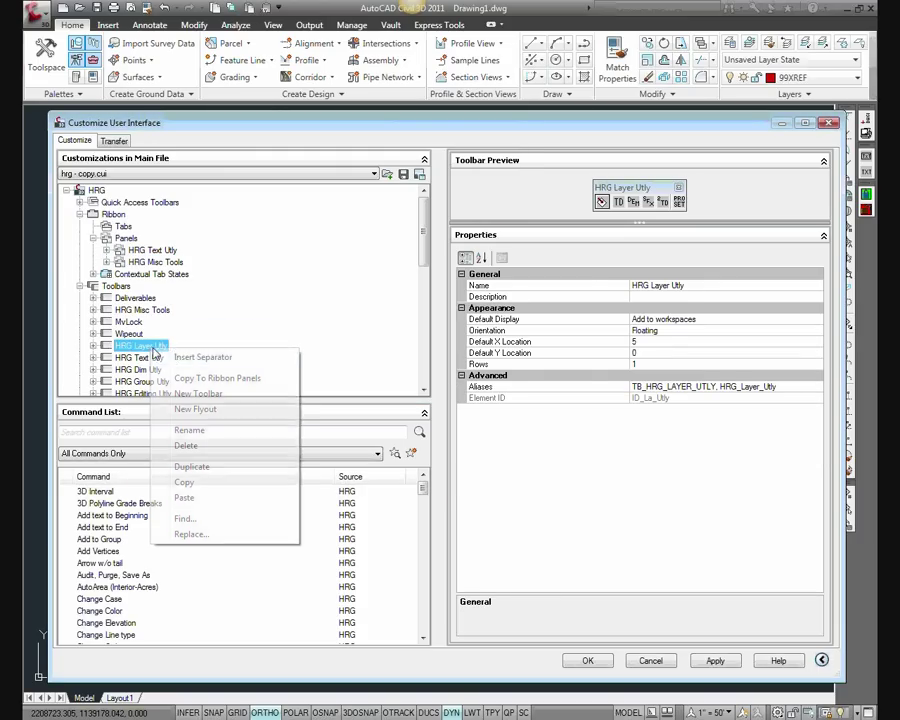
click(200, 374)
click(508, 390)
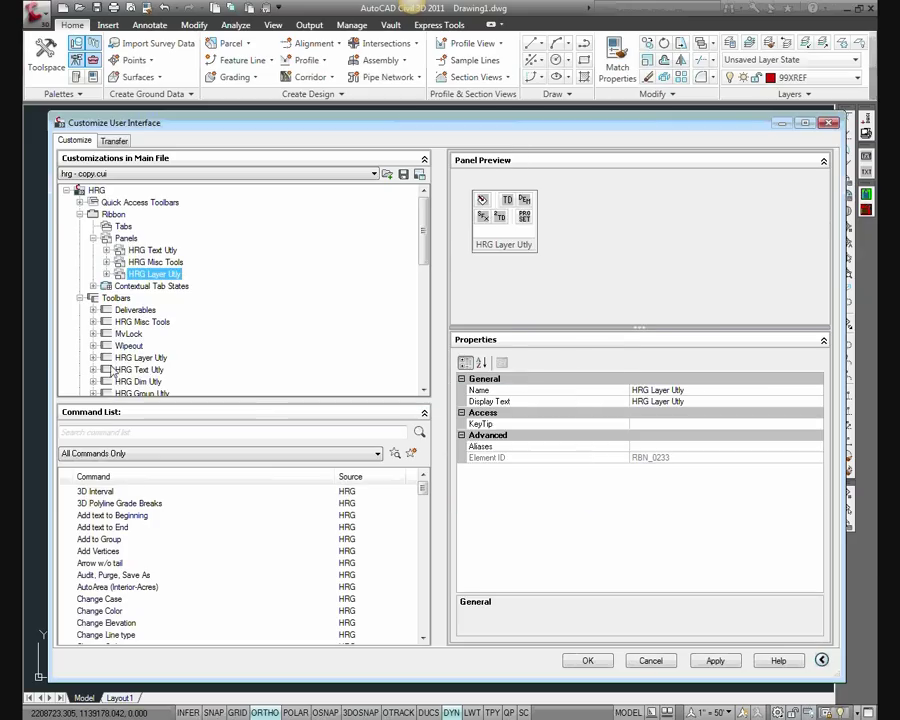
Copy the HRG Dim Utly, HRG Group Utly, HRG Editing Utly and HRG Draw Utly toolbars to the ribbon panels
click(140, 370)
scroll(145, 360, down, 1)
click(143, 357)
click(140, 345)
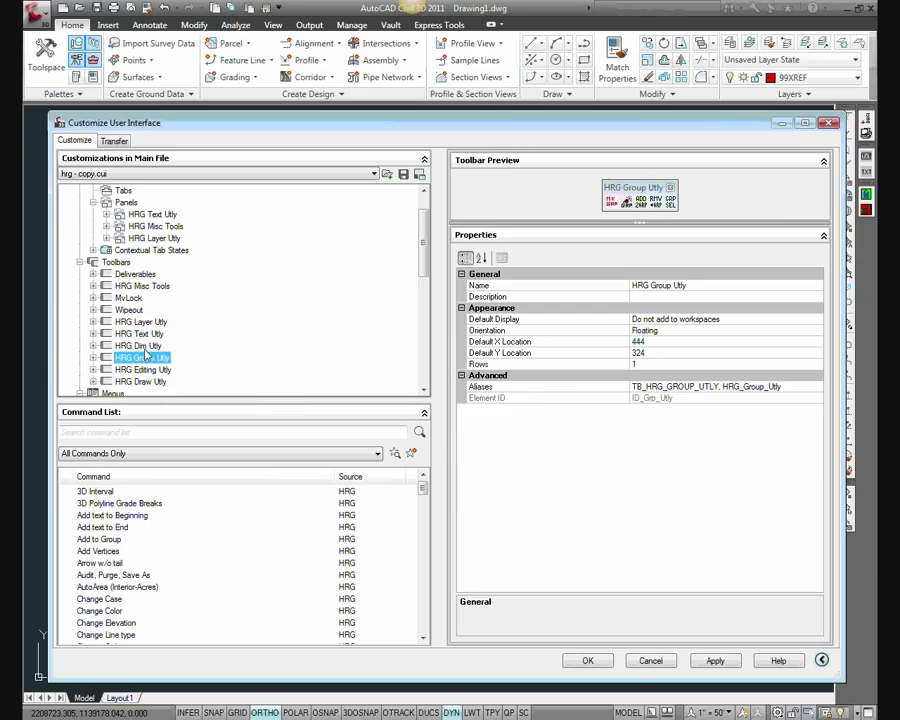
right_click(140, 346)
click(198, 376)
click(506, 390)
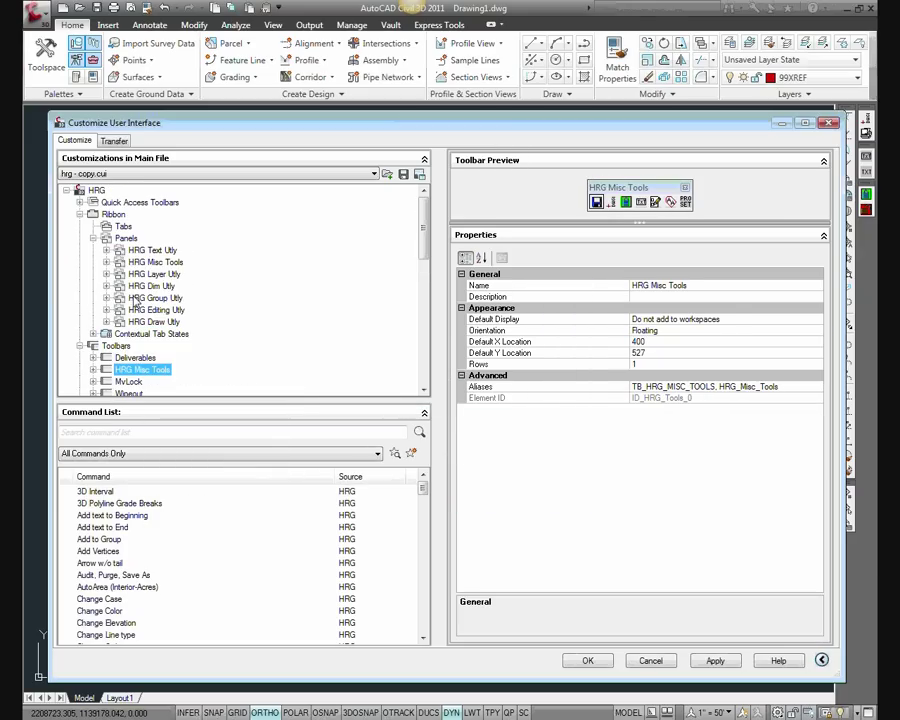
Examine the preview, rows and commands of the HRG Text Utly ribbon panel
click(106, 250)
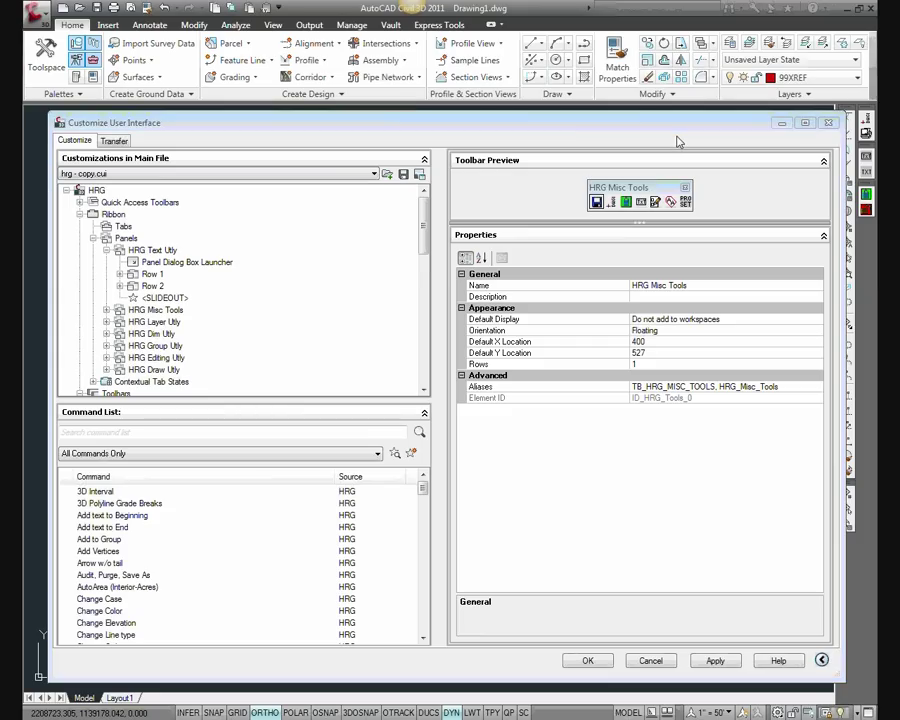
click(150, 273)
click(142, 251)
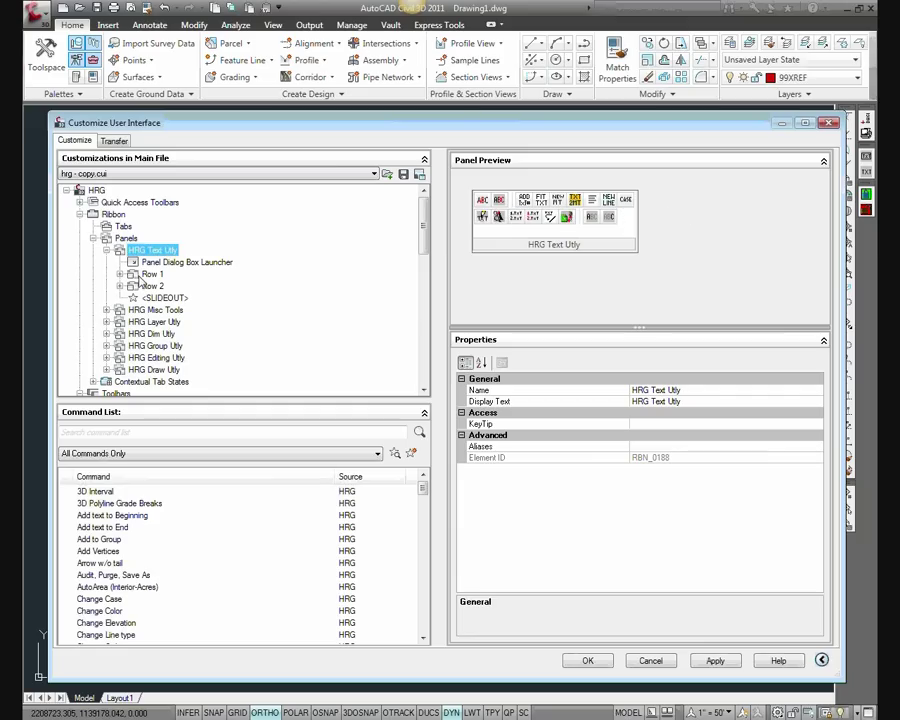
click(119, 274)
click(150, 262)
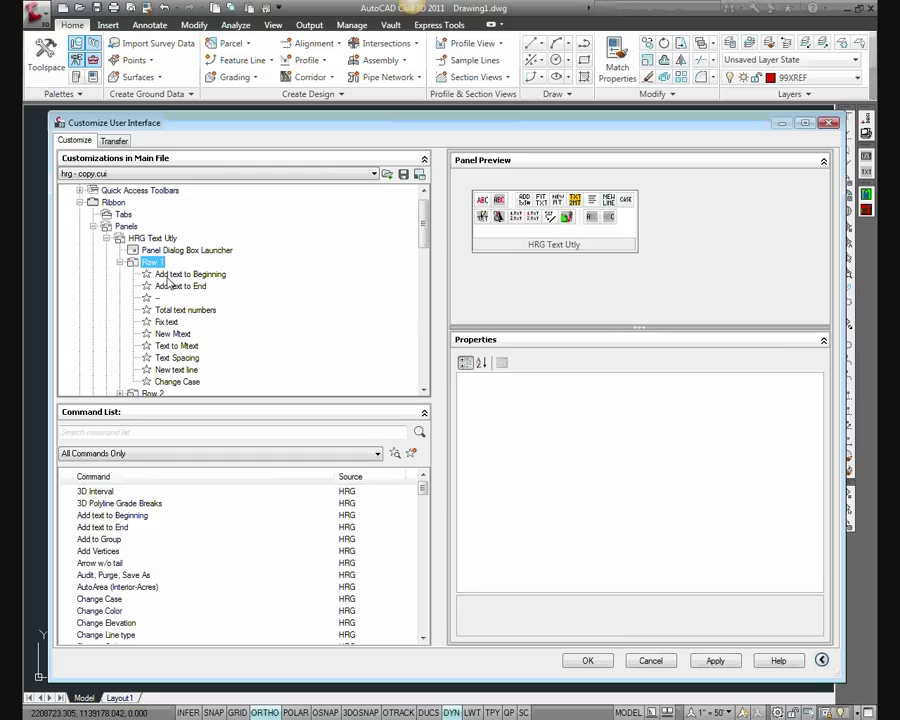
click(171, 276)
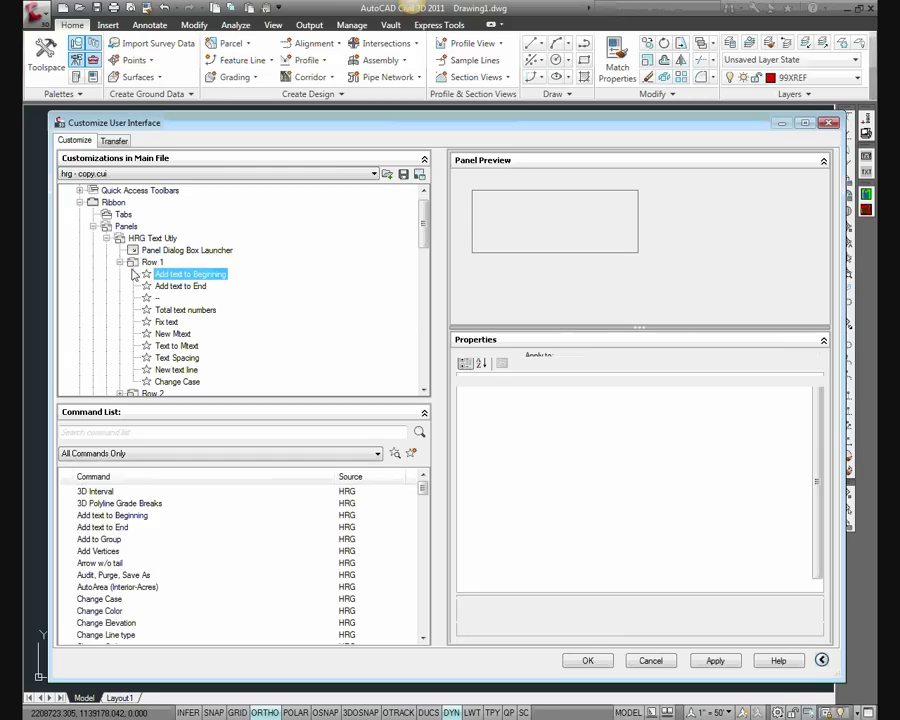
click(120, 262)
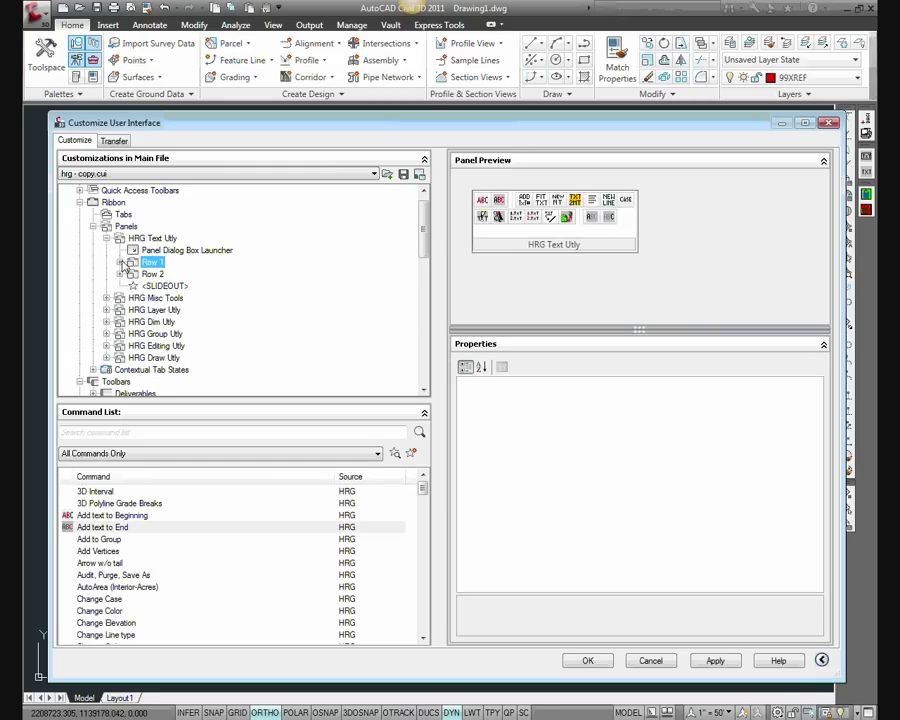
click(120, 274)
click(120, 274)
Add a new row to the HRG Text Utly panel and move it above the slideout, directly after Row 2
right_click(151, 239)
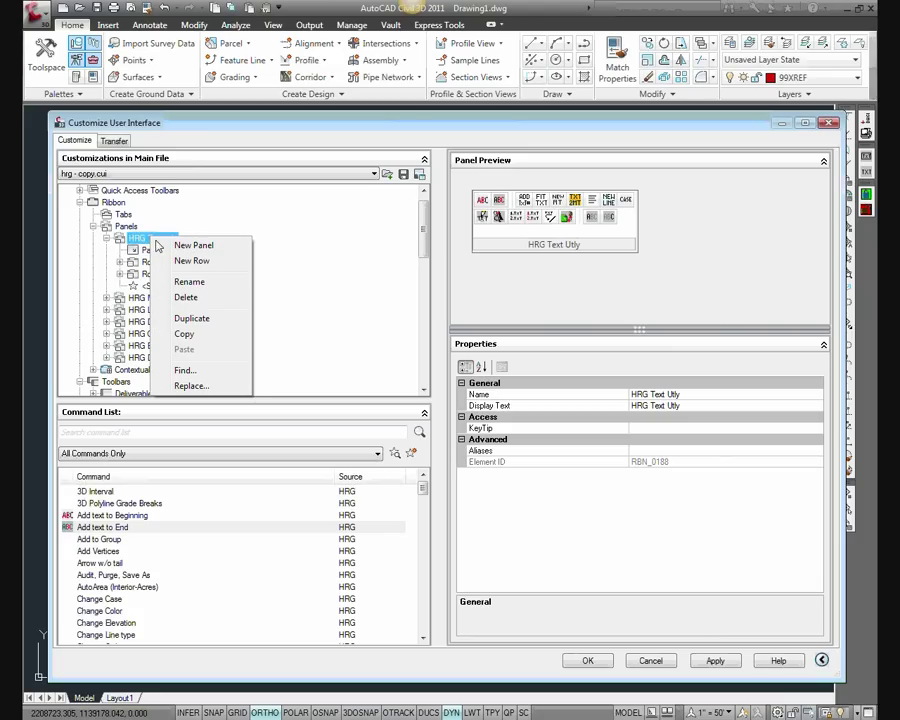
click(186, 264)
click(150, 298)
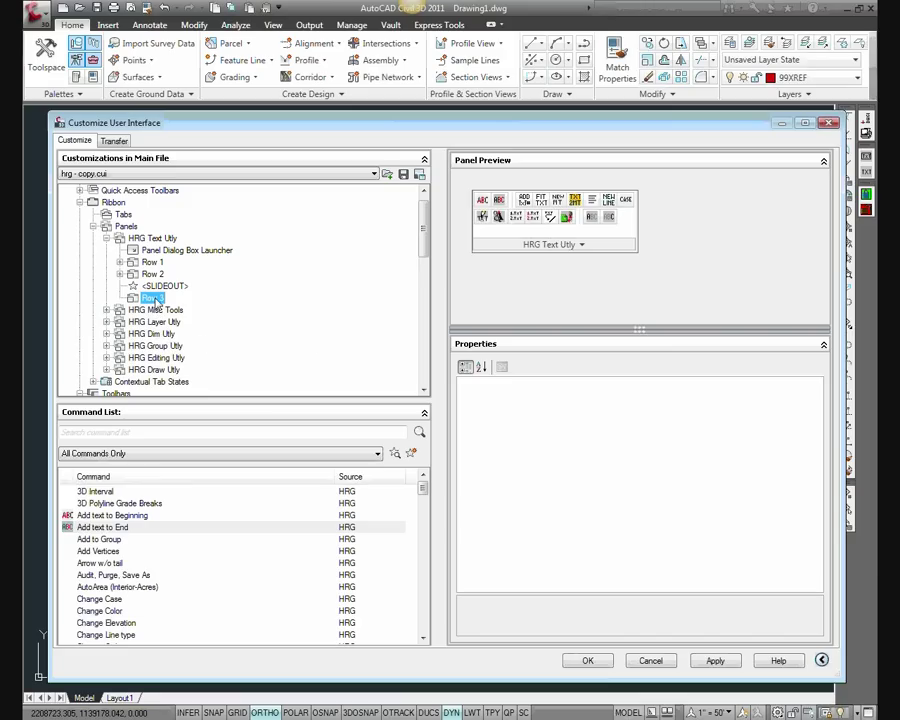
drag(155, 300, 150, 286)
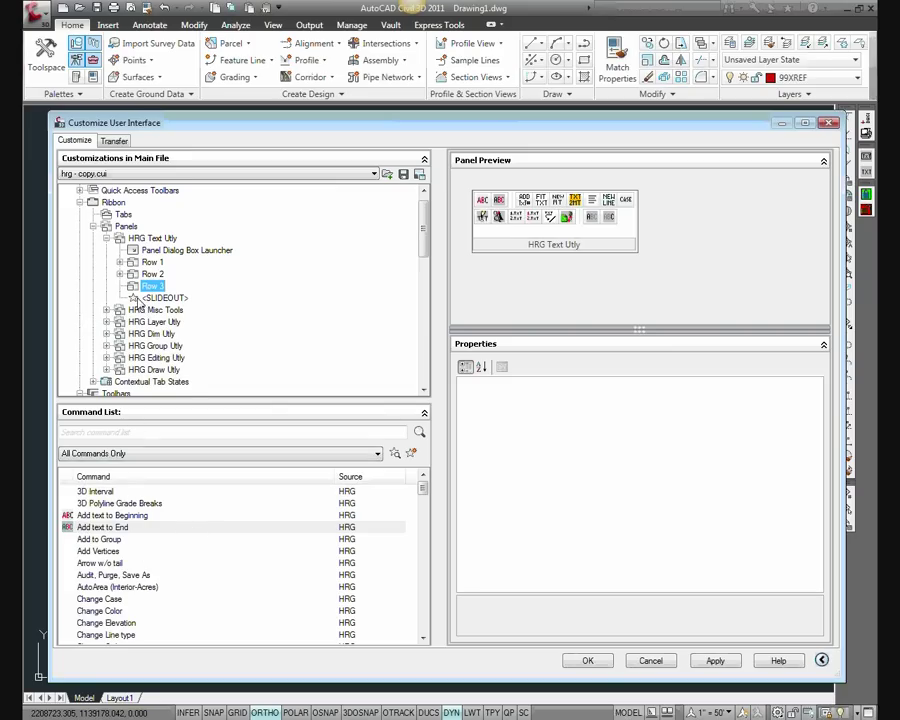
Expand Row 1 of the HRG Text Utly panel and add another new row to the panel, below the slideout
click(120, 263)
click(176, 274)
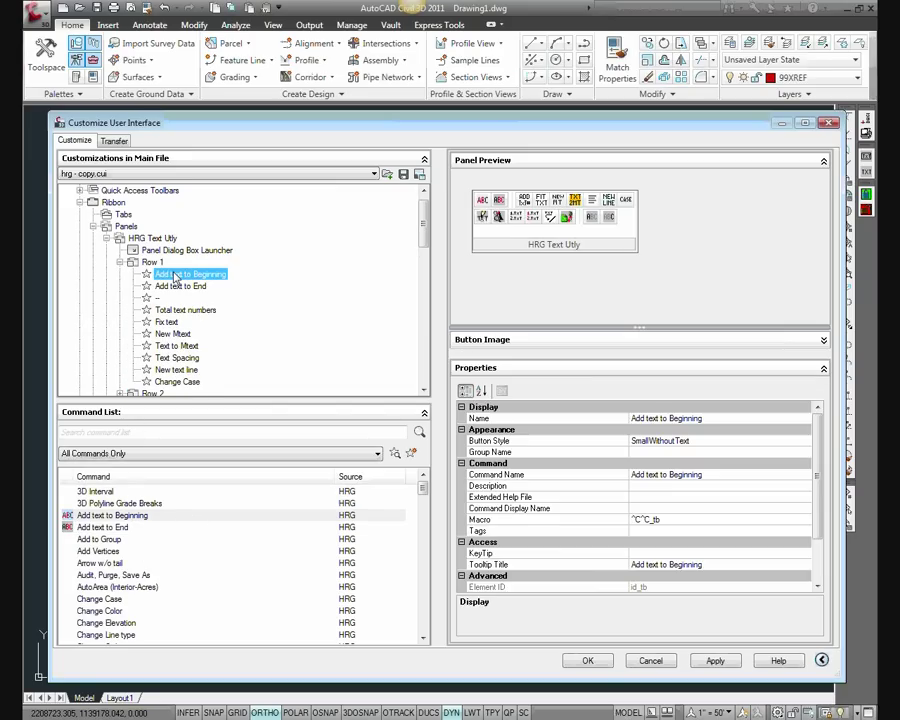
scroll(170, 300, down, 1)
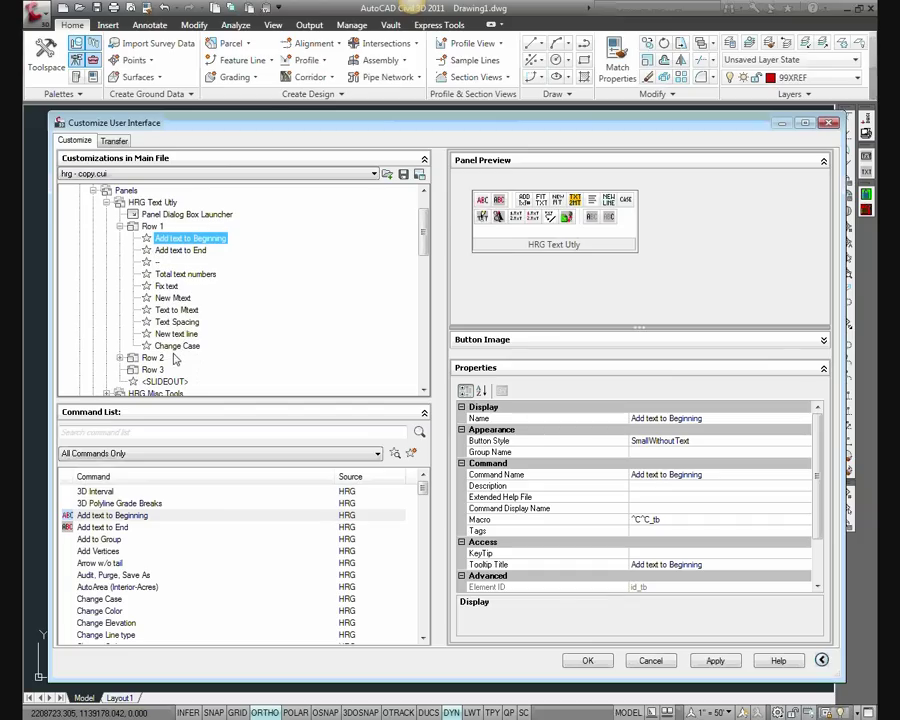
right_click(153, 227)
click(150, 202)
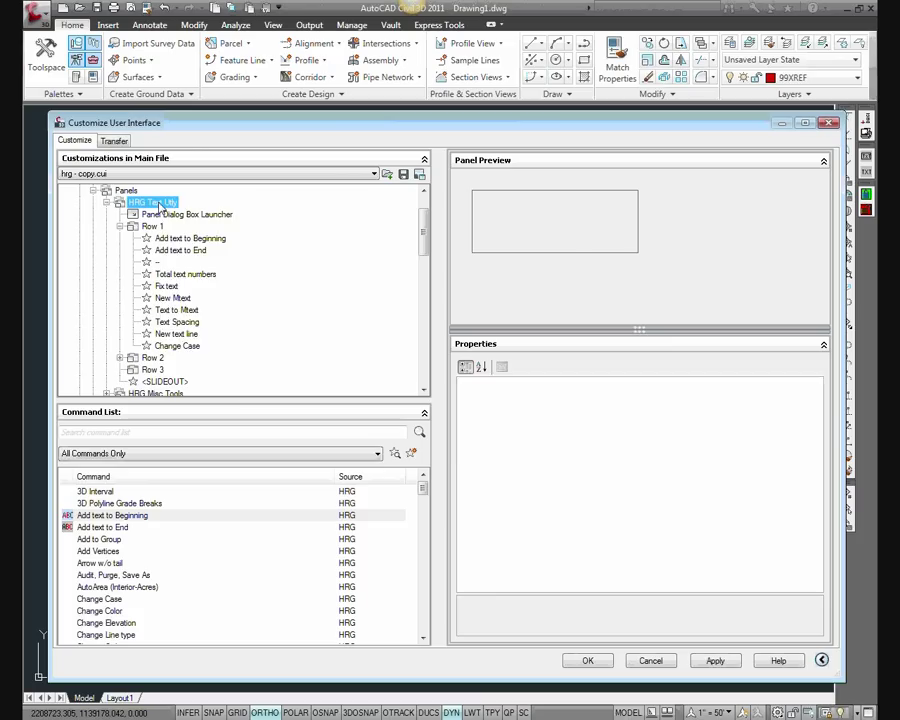
right_click(174, 203)
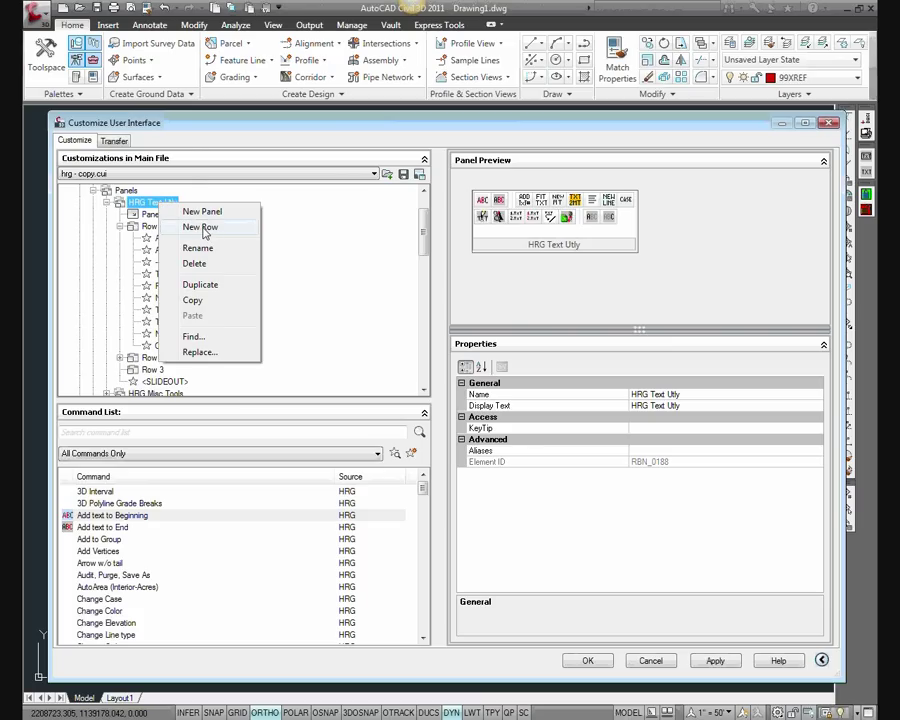
click(202, 228)
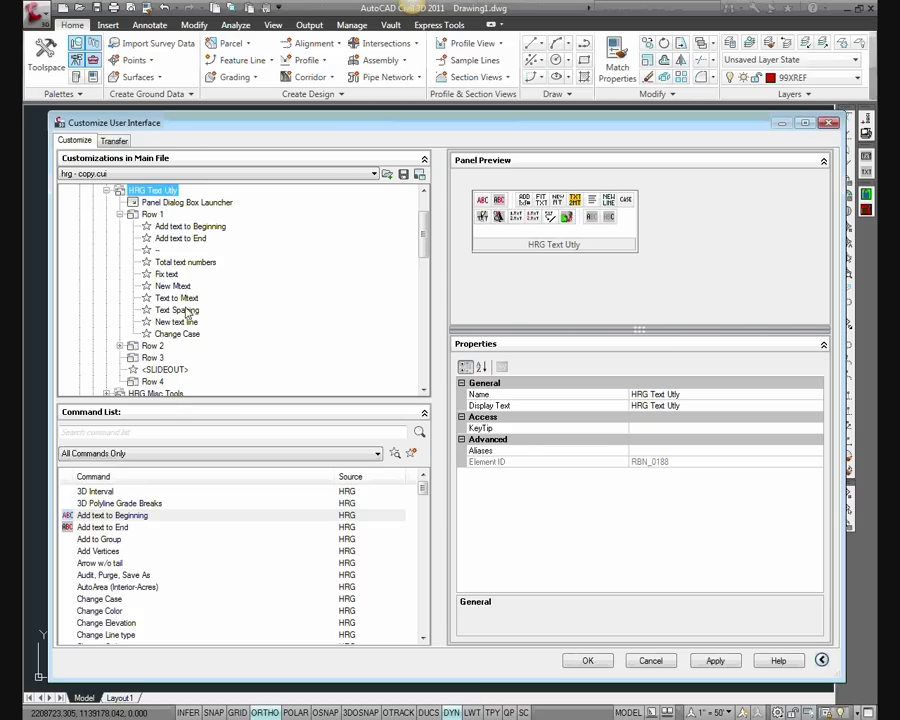
Move Add text to Beginning, Add text to End and the separator after them from Row 1 into Row 4
click(180, 228)
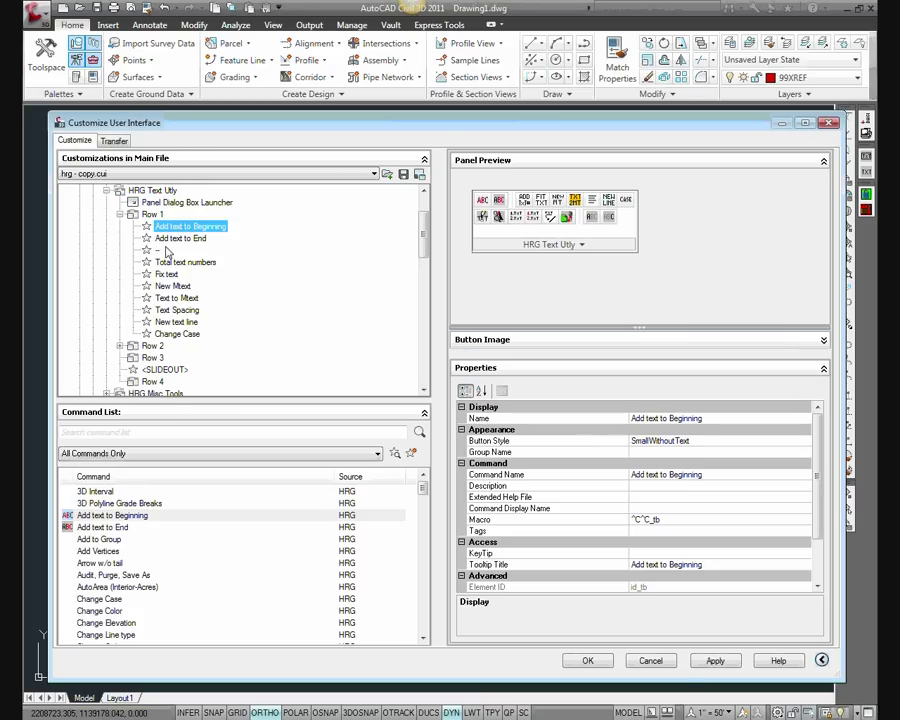
shift+click(162, 250)
drag(178, 238, 158, 245)
scroll(175, 263, up, 2)
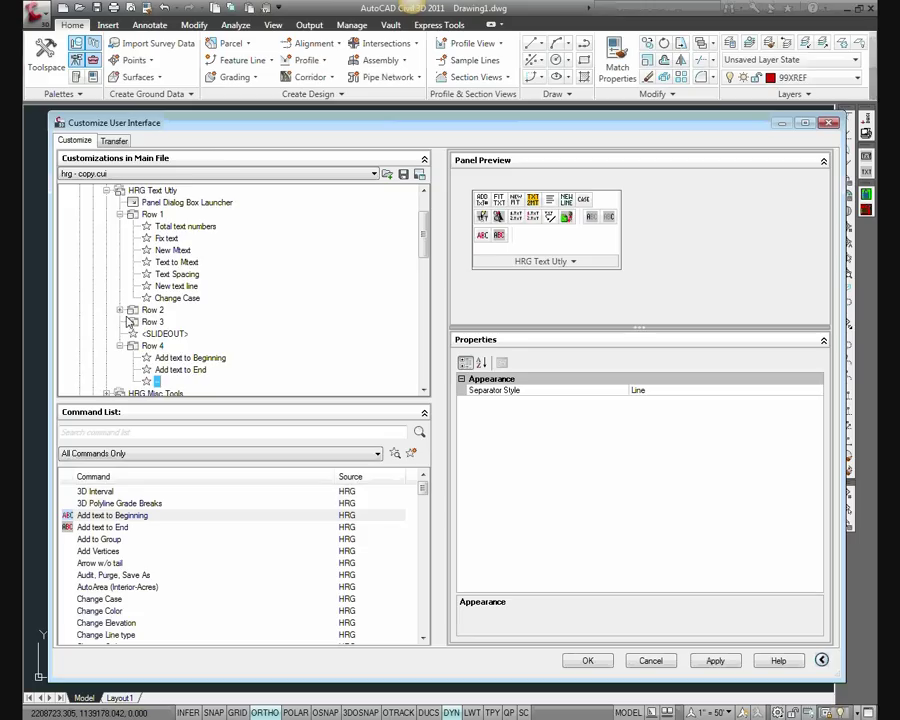
Move the separator, Subtract from END and Subtract from BEGINNING from Row 2 to the end of Row 4
click(121, 311)
scroll(125, 318, down, 1)
click(150, 350)
scroll(170, 368, down, 1)
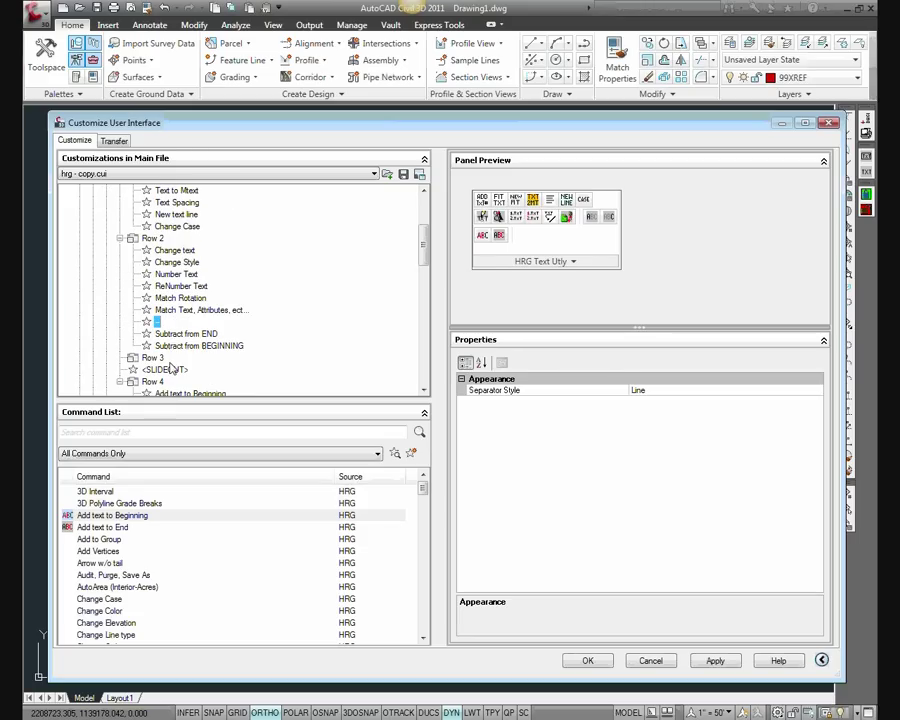
shift+click(195, 345)
drag(195, 345, 173, 311)
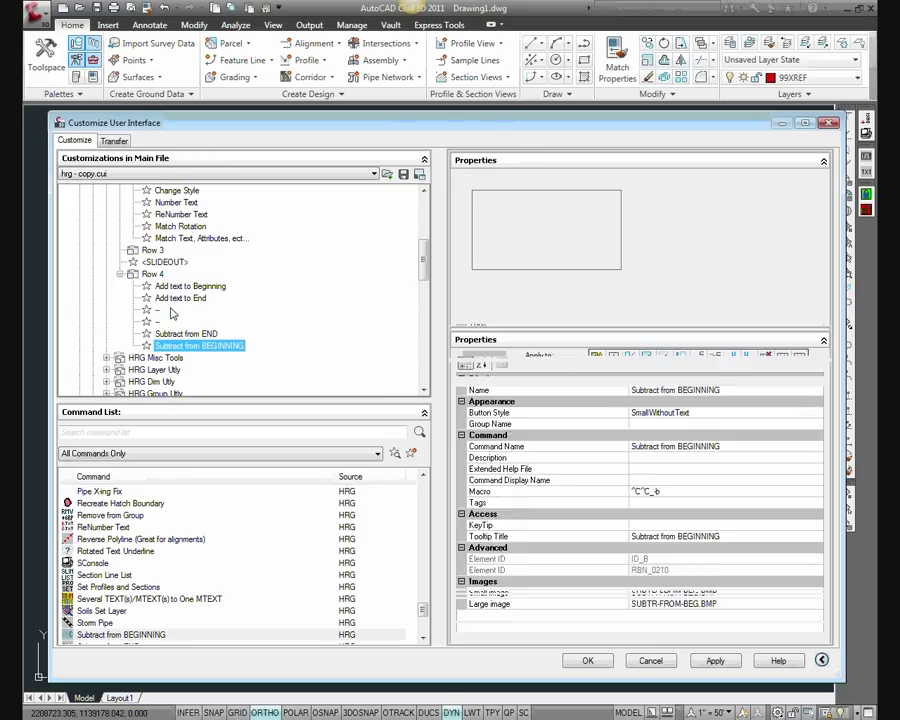
Delete one of the two adjacent separators in Row 4 of the HRG Text Utly panel
right_click(152, 312)
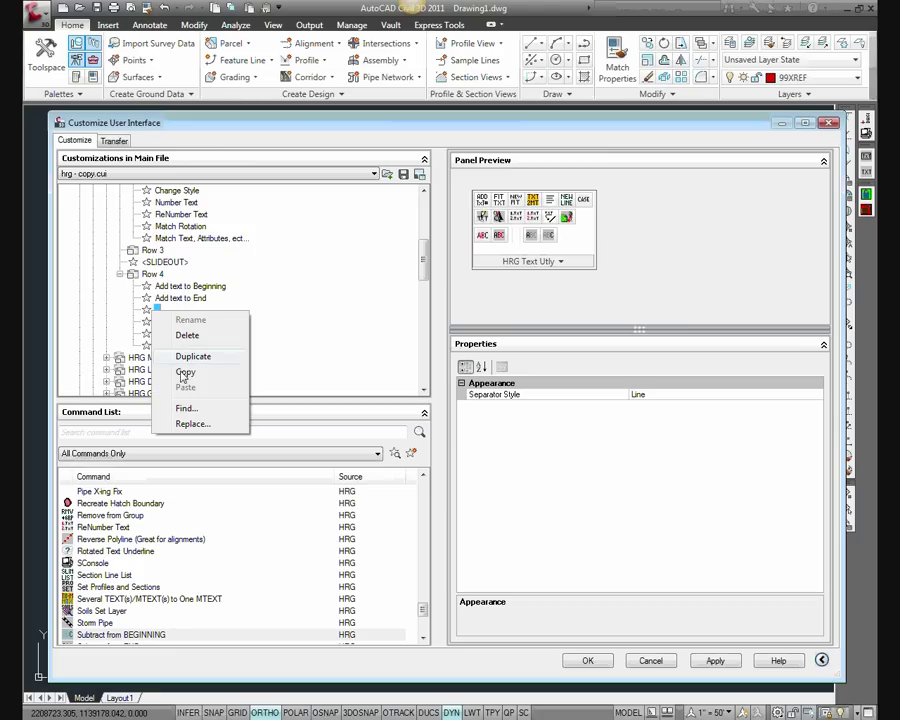
click(194, 336)
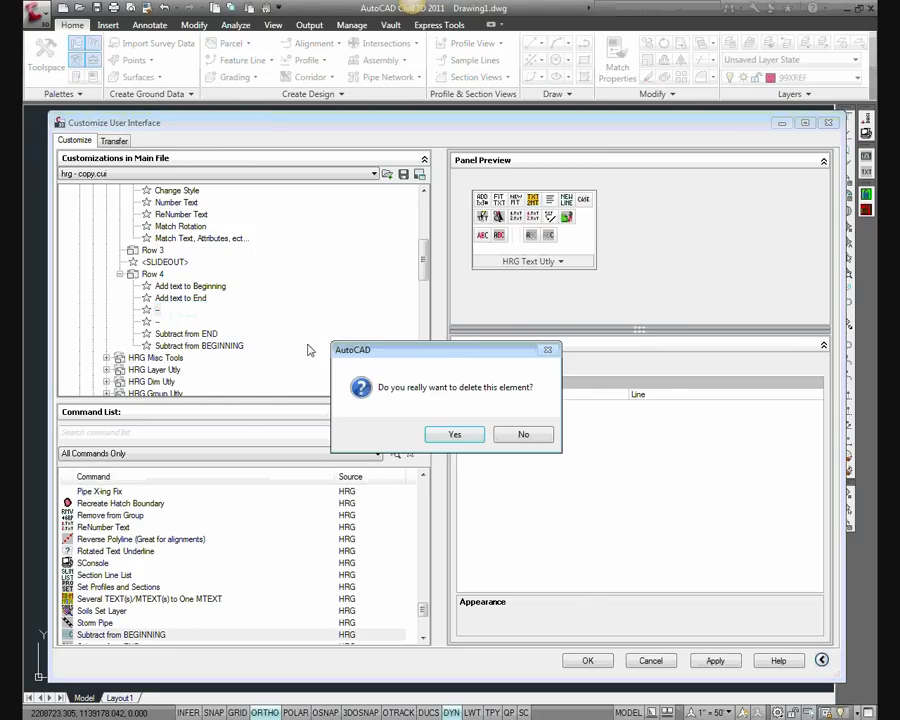
click(449, 435)
click(152, 273)
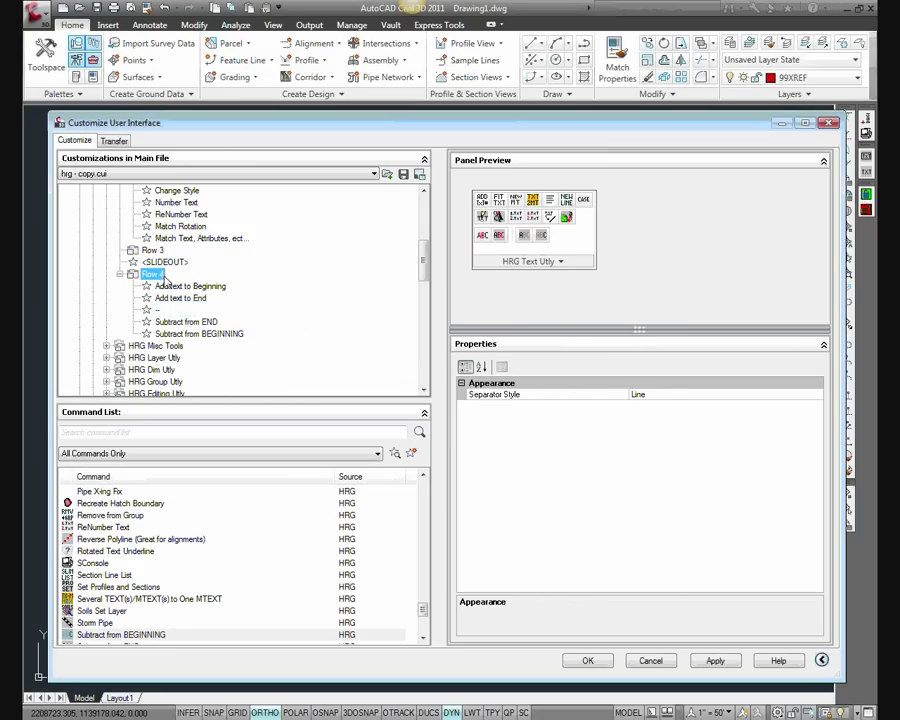
Collapse the HRG Text Utly panel and its first two rows, and expand Row 1 of the HRG Misc Tools panel
scroll(176, 290, up, 4)
scroll(175, 283, up, 1)
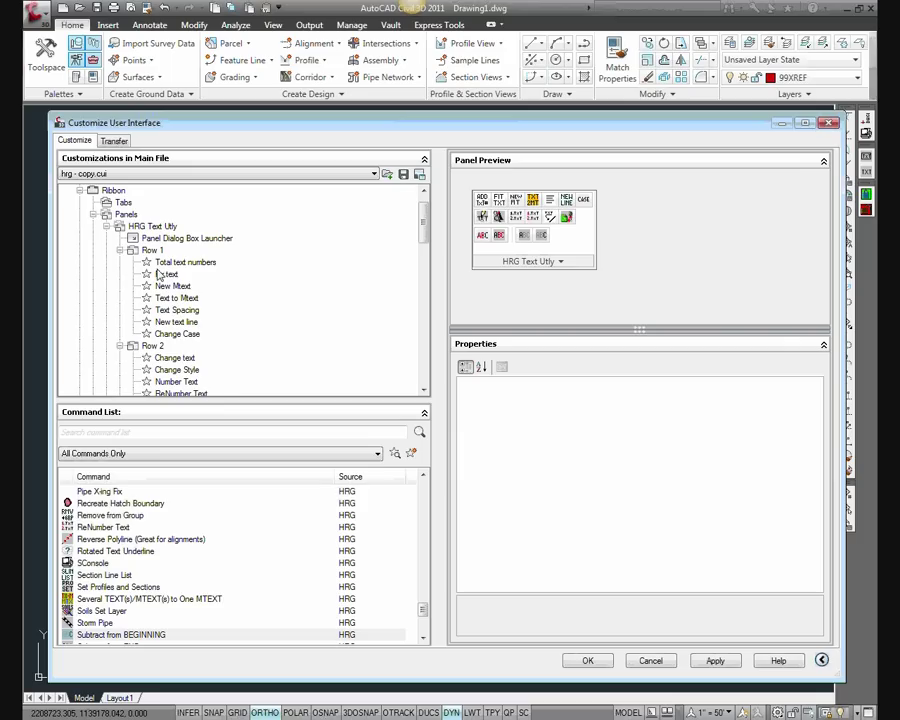
click(120, 251)
click(120, 262)
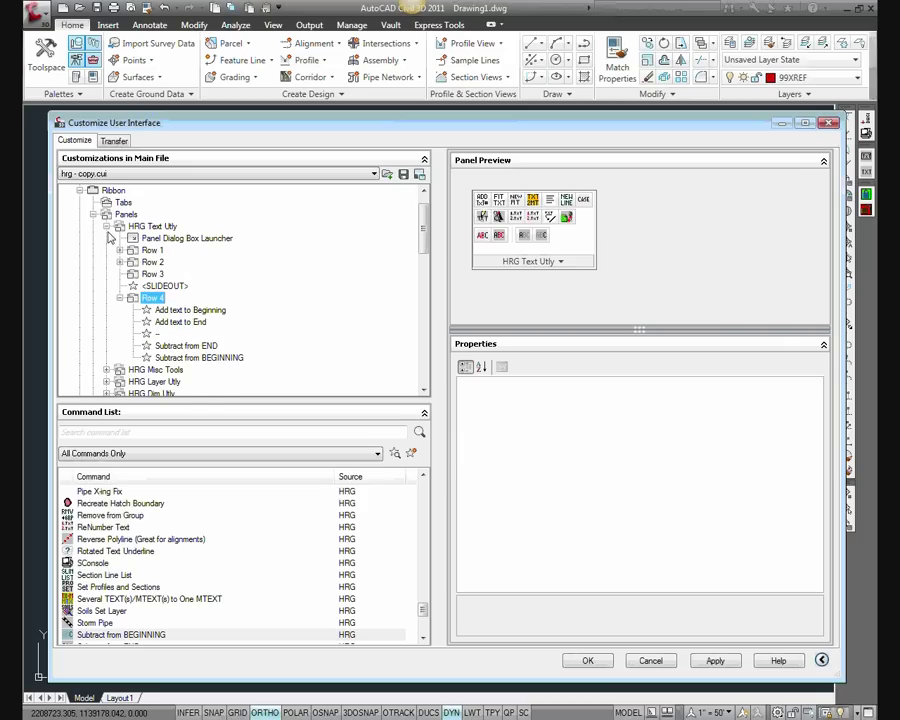
click(107, 227)
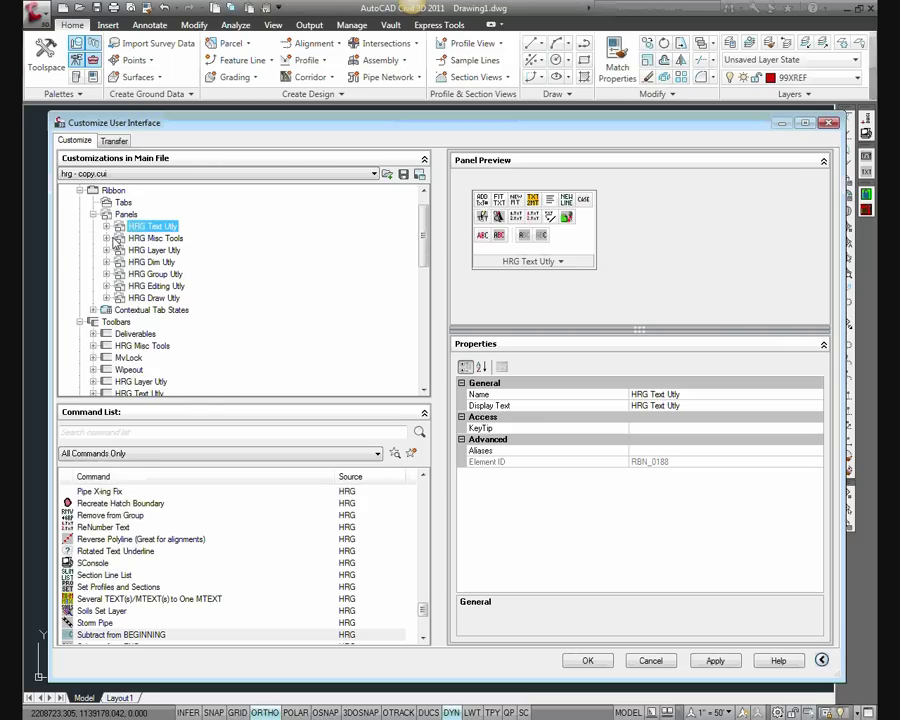
click(107, 238)
click(120, 262)
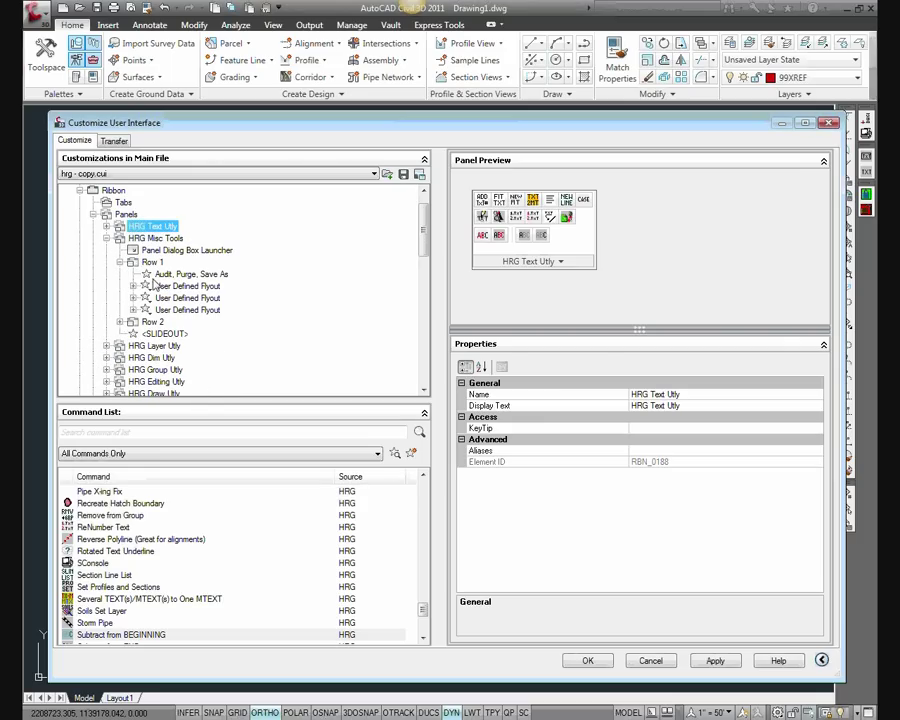
Set the button style of Audit, Purge, Save As in Row 1 of HRG Misc Tools to Large with Text (Vertical)
click(190, 274)
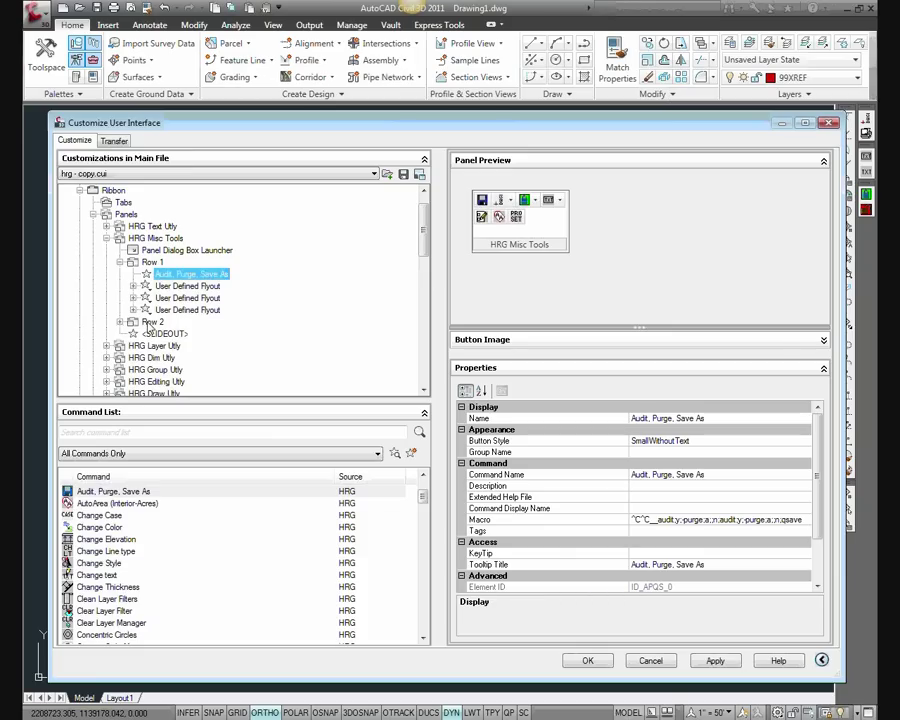
click(150, 262)
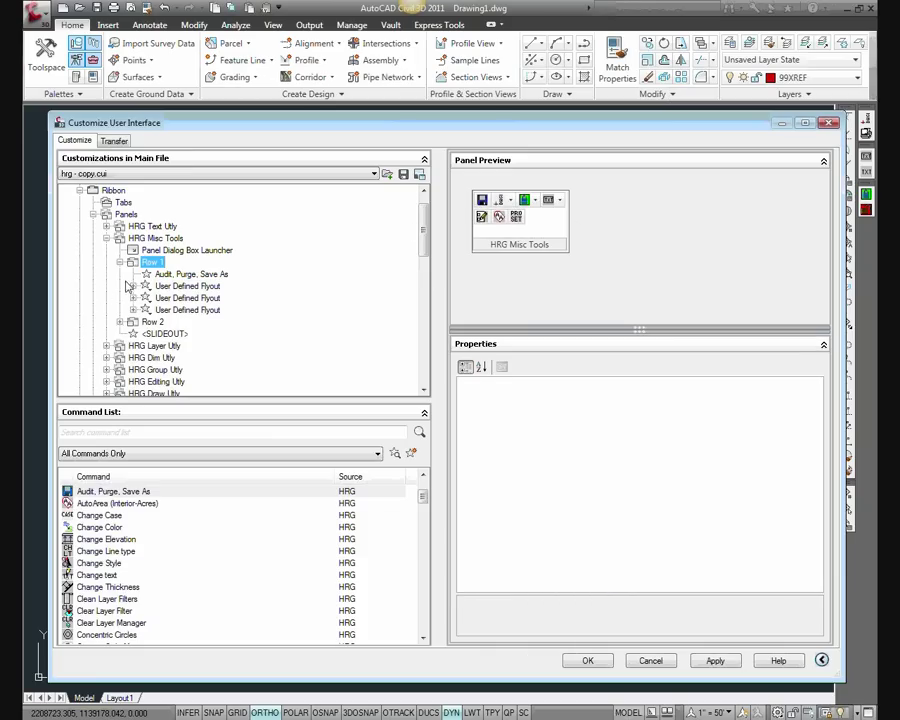
click(180, 276)
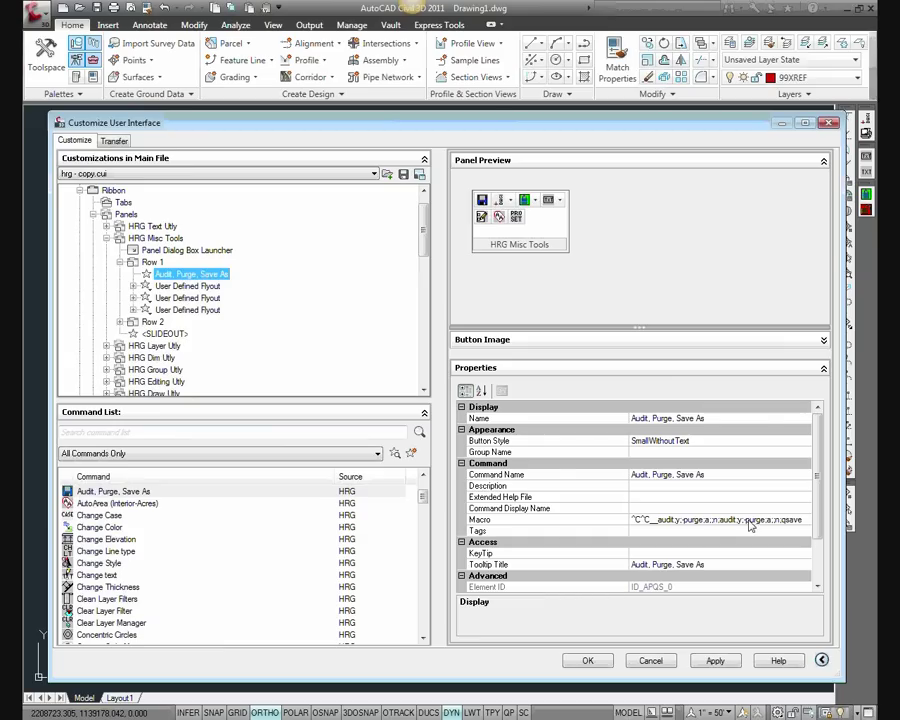
click(762, 441)
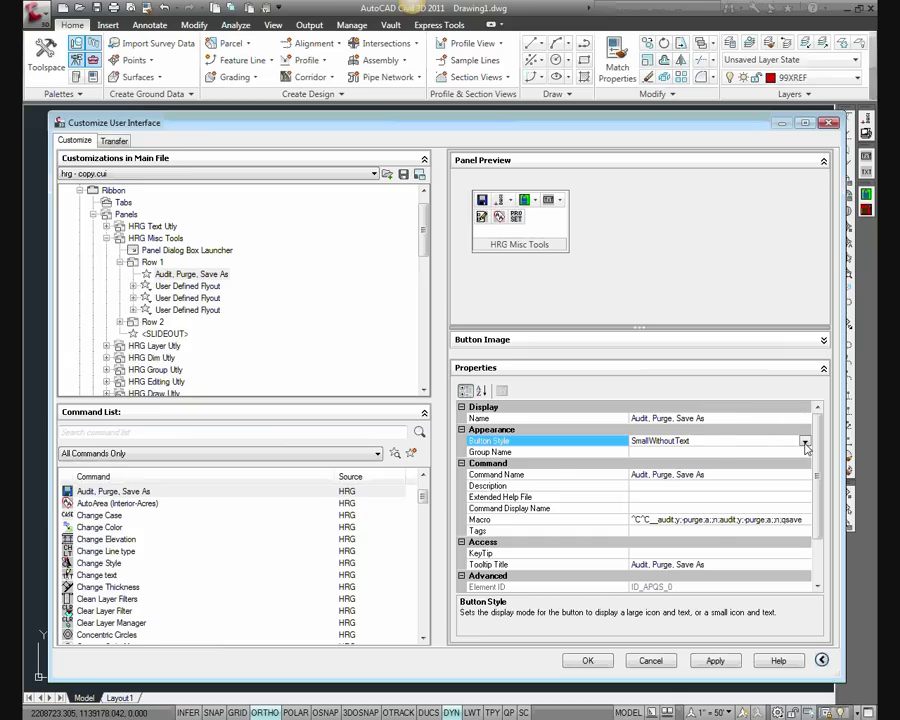
click(804, 441)
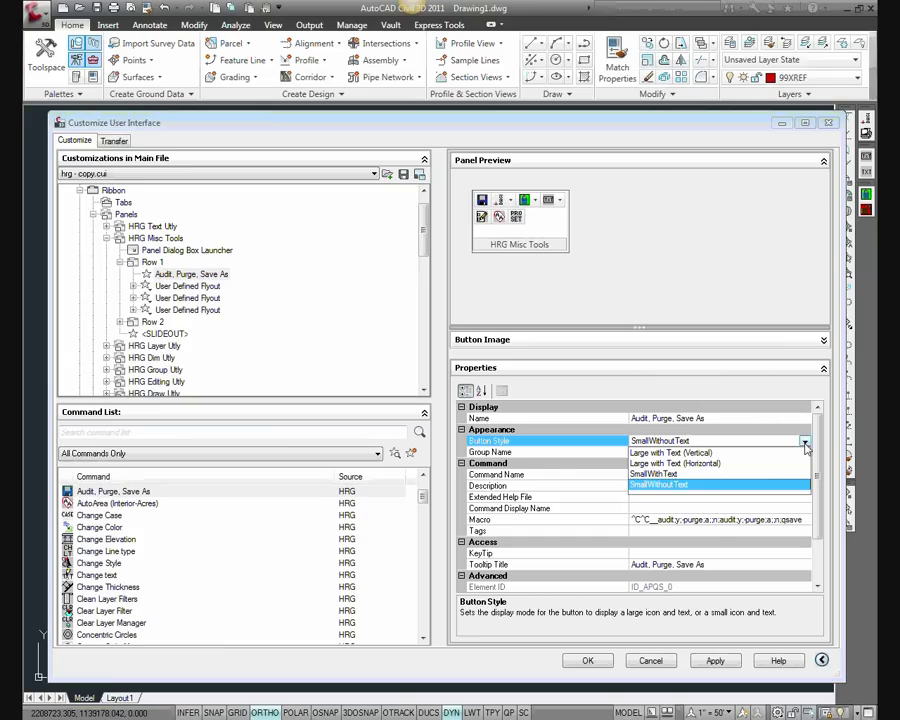
click(672, 452)
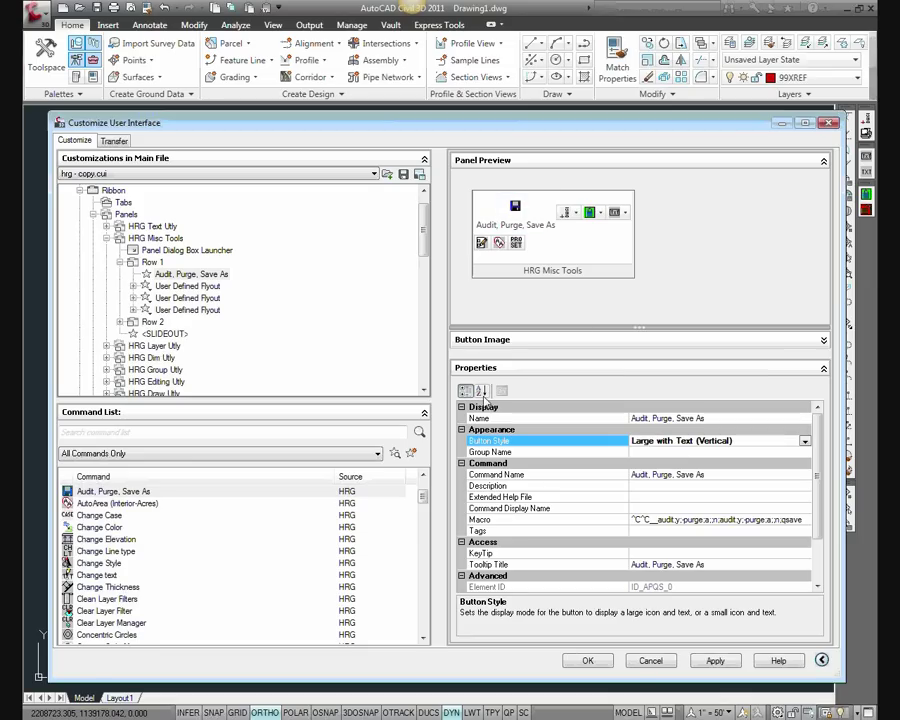
Rename the Audit, Purge, Save As ribbon item to AP Save and refresh the panel preview
click(710, 418)
click(581, 420)
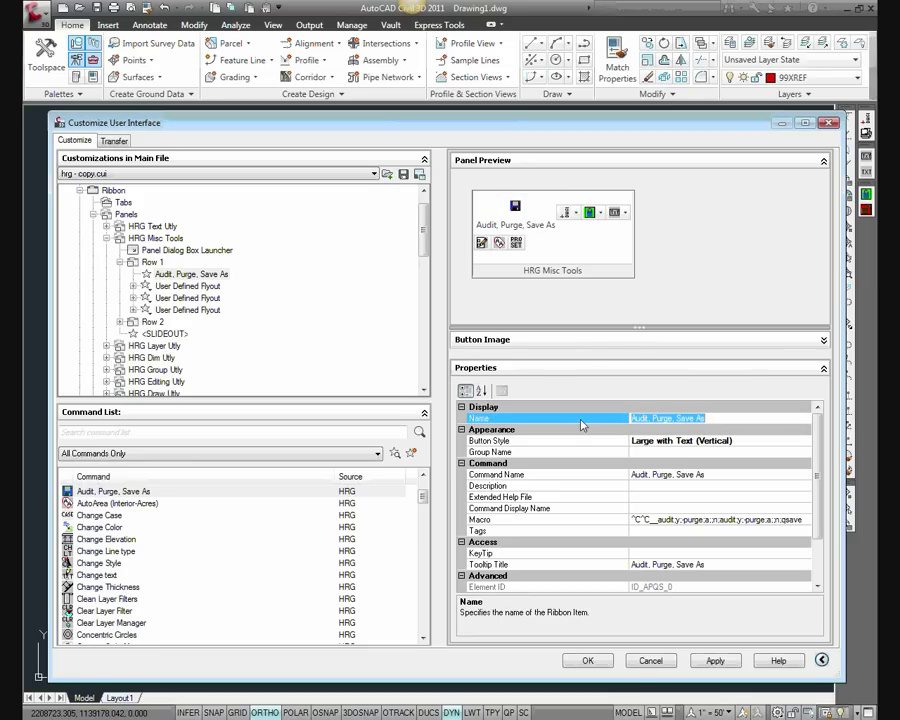
text(AP Save)
key(Return)
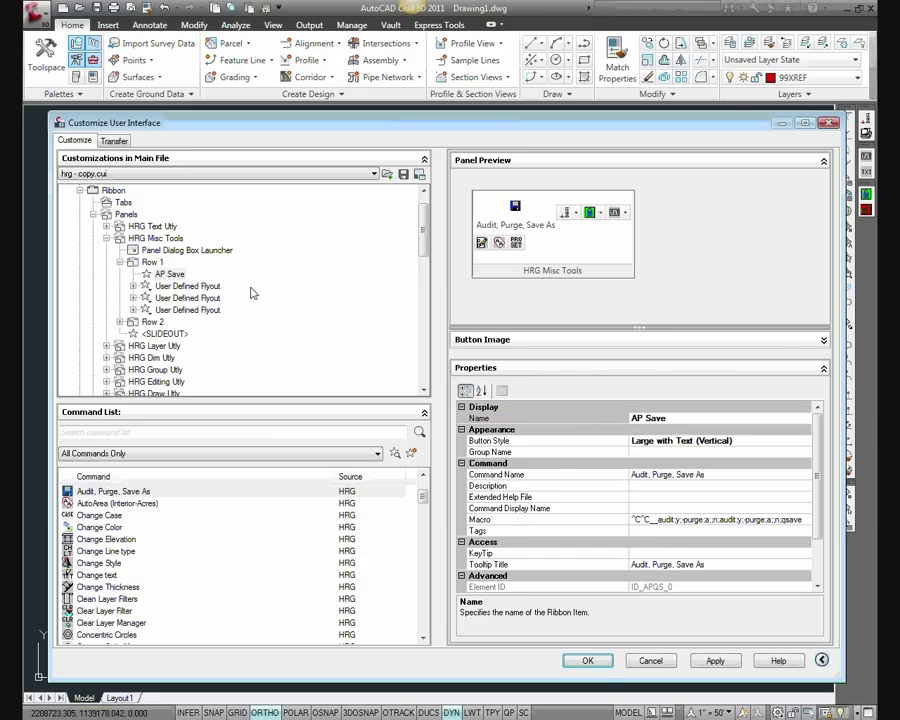
click(176, 298)
click(485, 222)
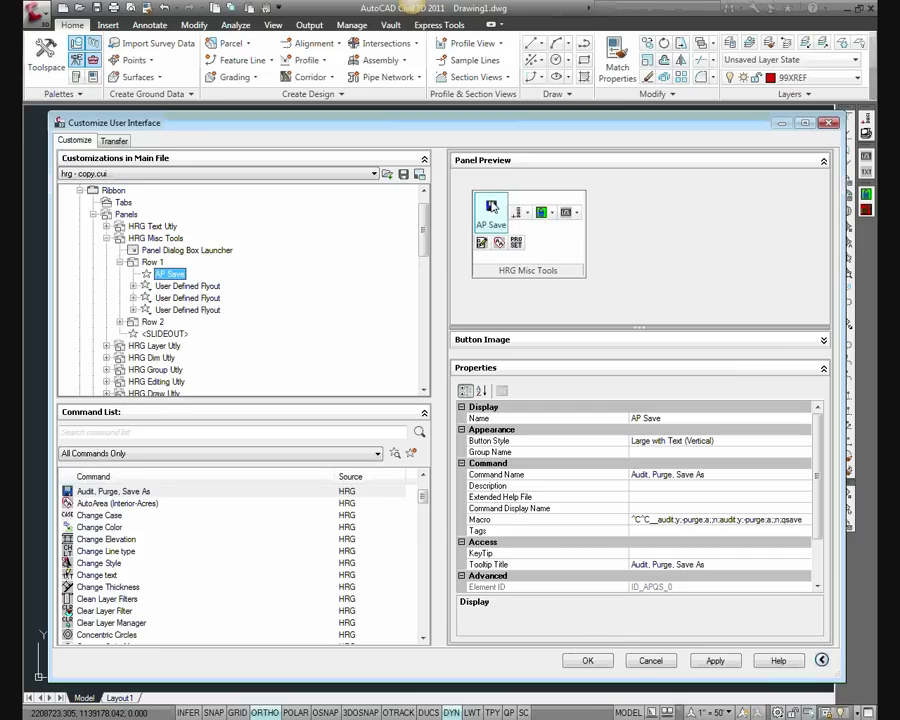
Add a sub-panel to Row 1 of HRG Misc Tools and move the first user-defined flyout into the sub-panel's row
click(157, 264)
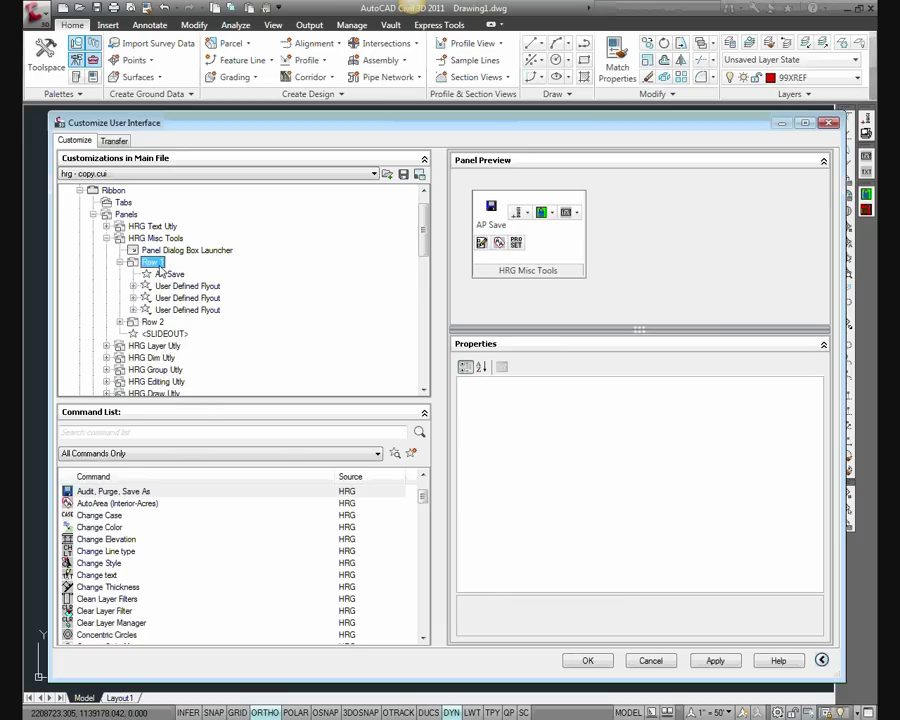
right_click(157, 264)
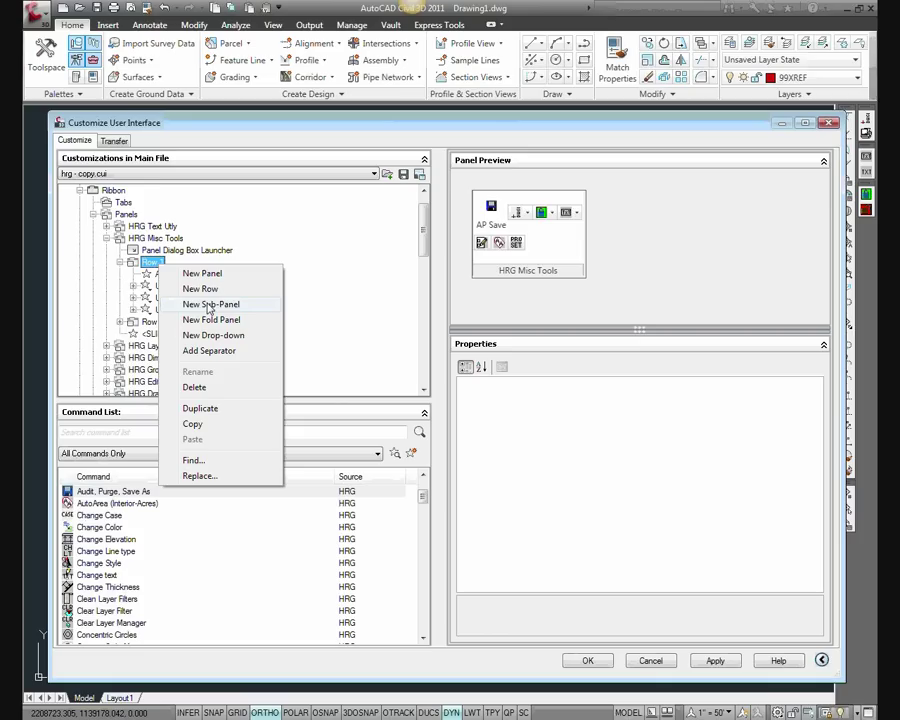
click(208, 305)
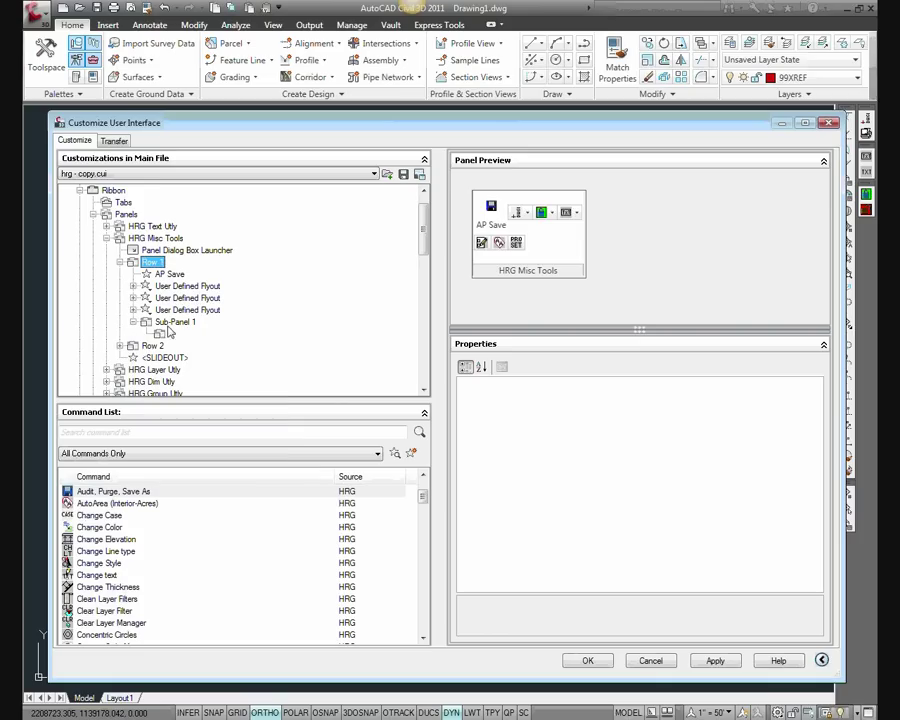
click(173, 288)
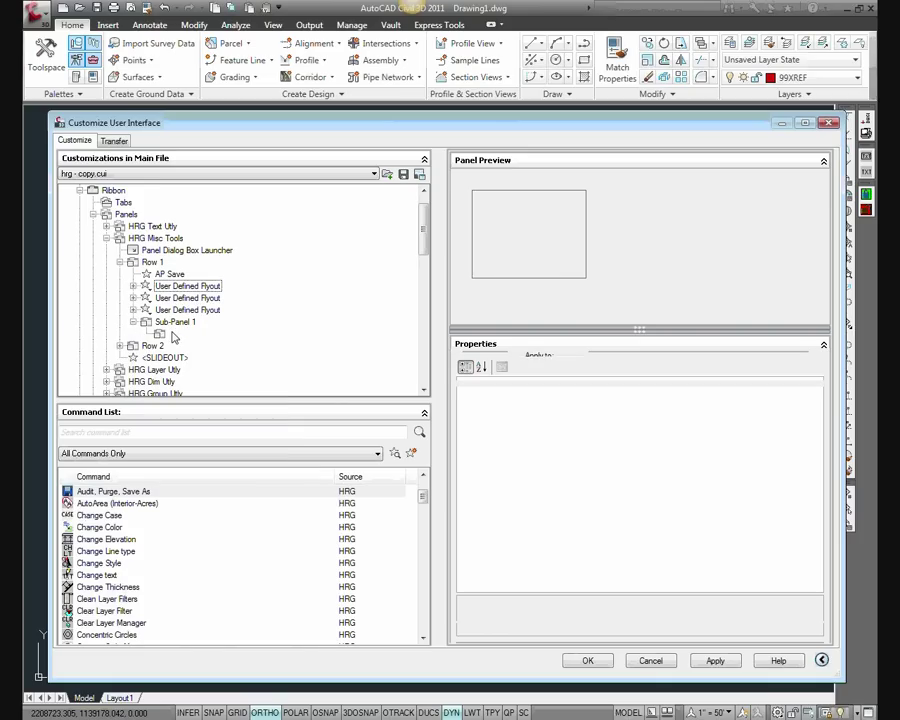
drag(185, 309, 160, 333)
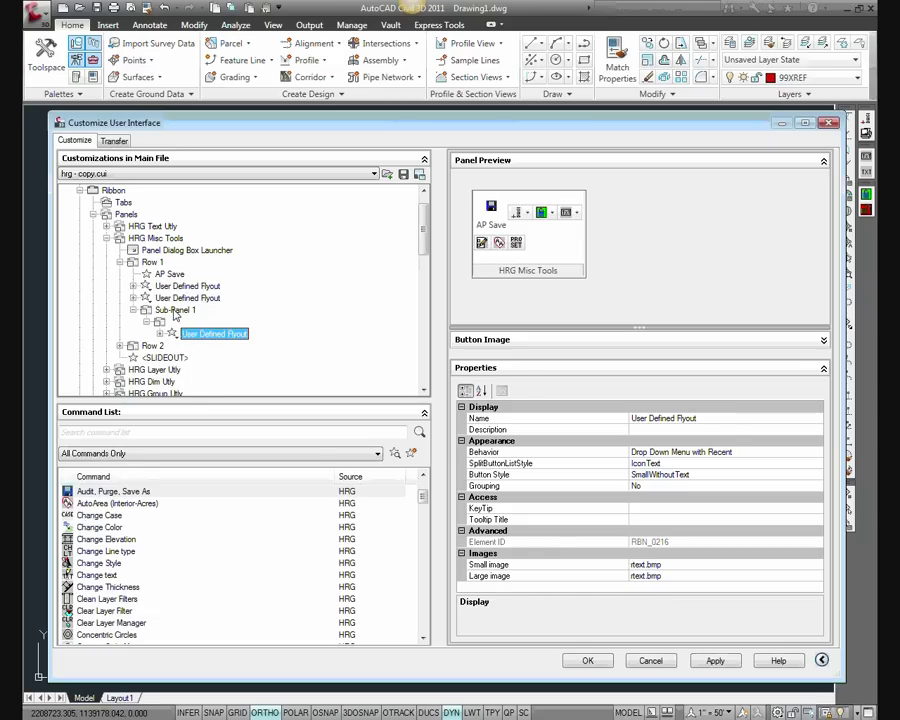
Add two more rows to the sub-panel in Row 1 of HRG Misc Tools
click(175, 311)
right_click(176, 311)
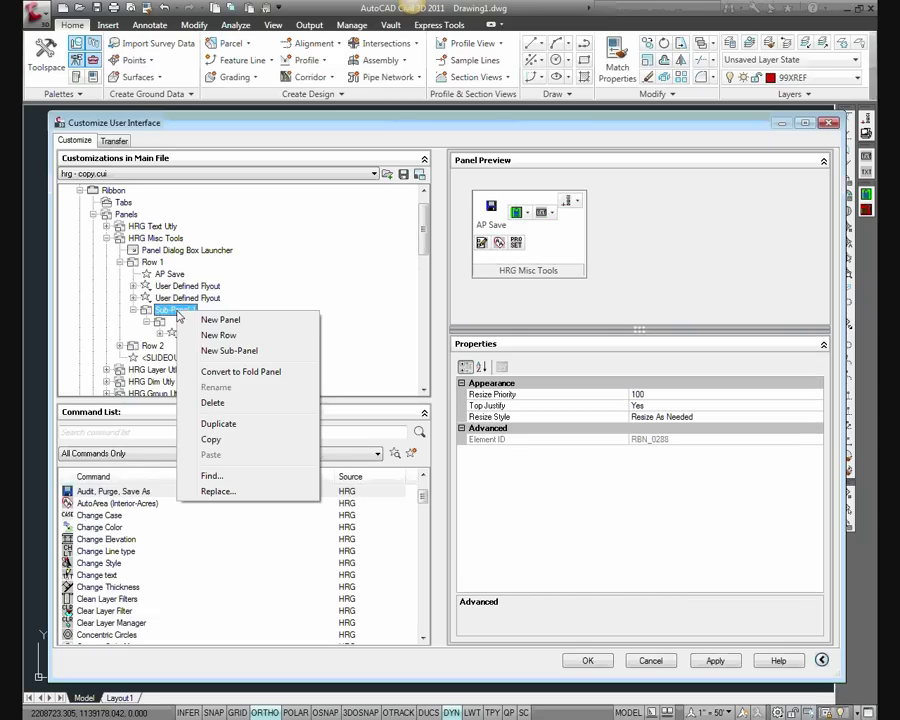
click(222, 340)
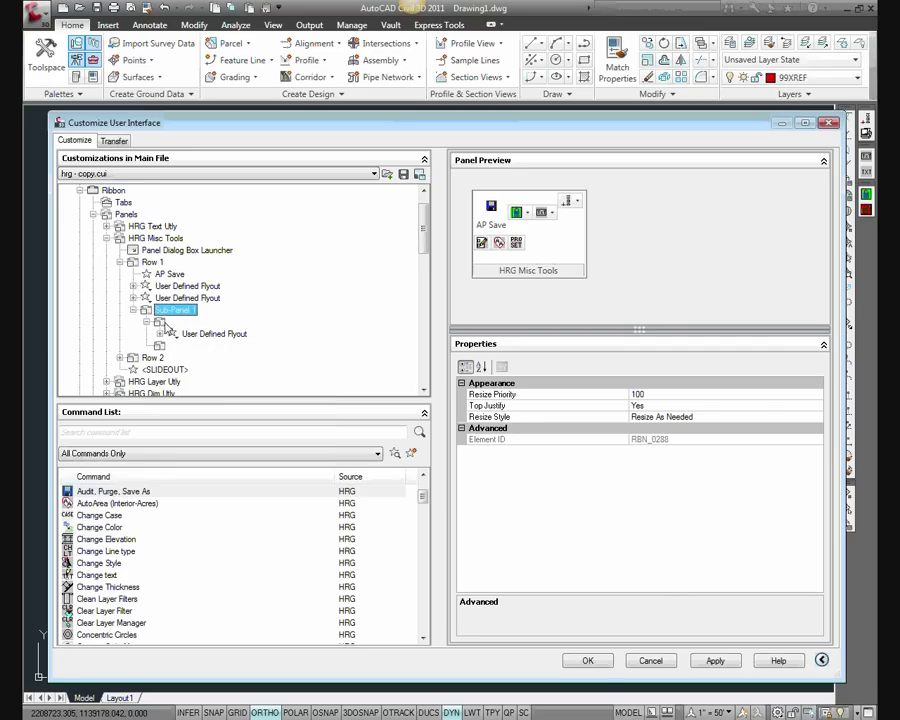
right_click(180, 317)
click(208, 335)
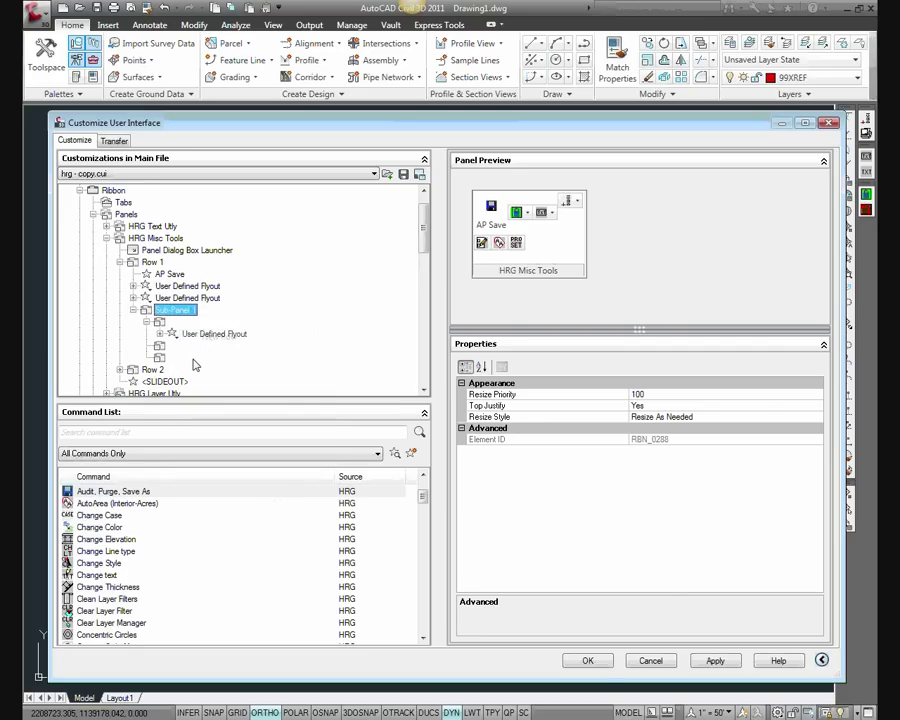
Move the Mview Lock flyout into Row 2 of the sub-panel and the remaining user-defined flyout into Row 3
click(188, 286)
drag(190, 287, 196, 350)
click(178, 288)
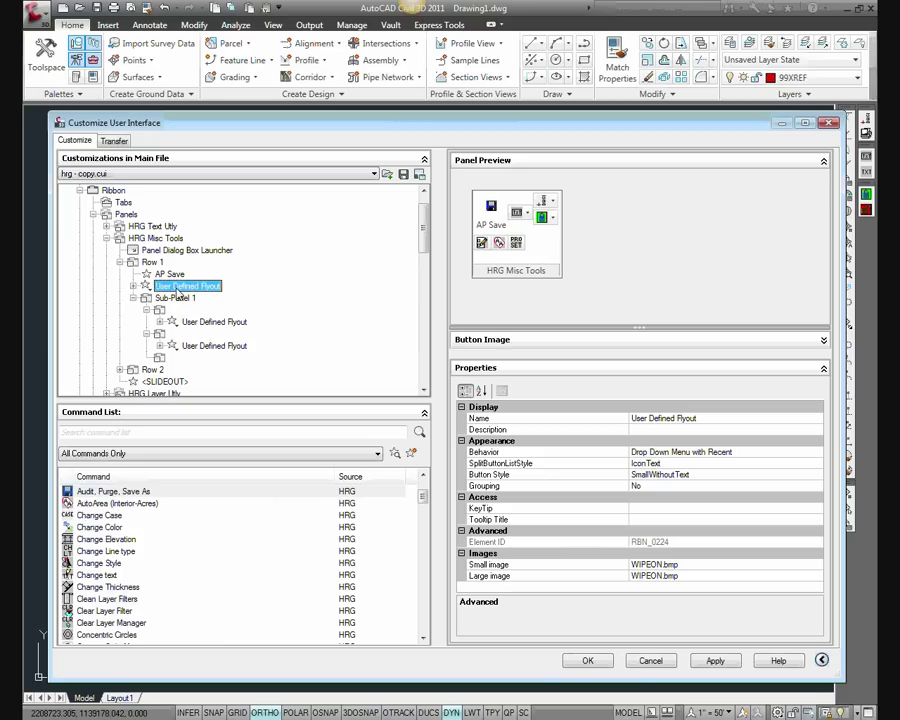
click(162, 357)
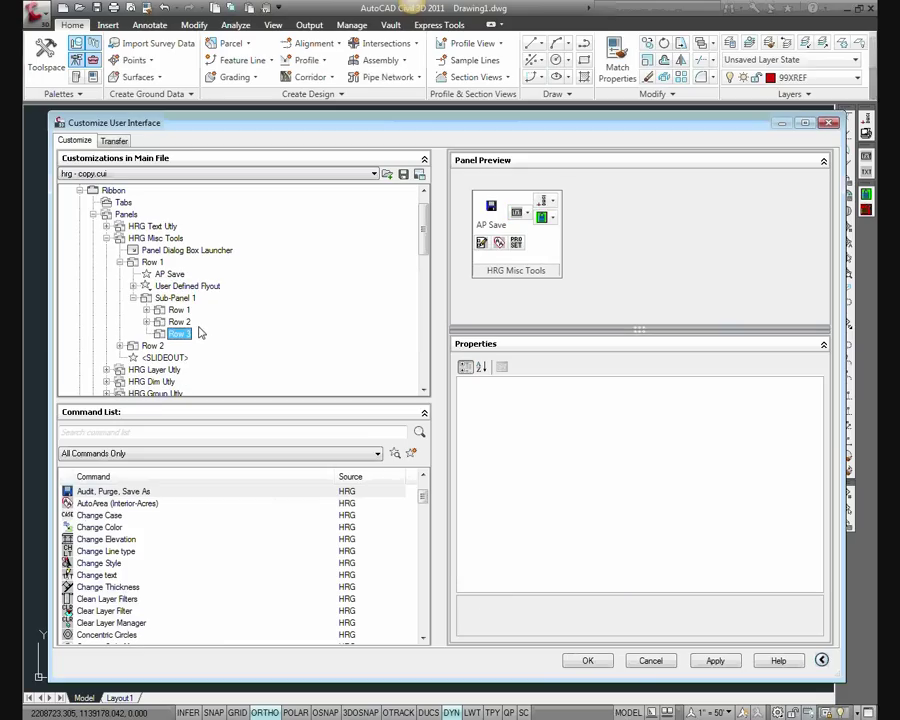
click(147, 322)
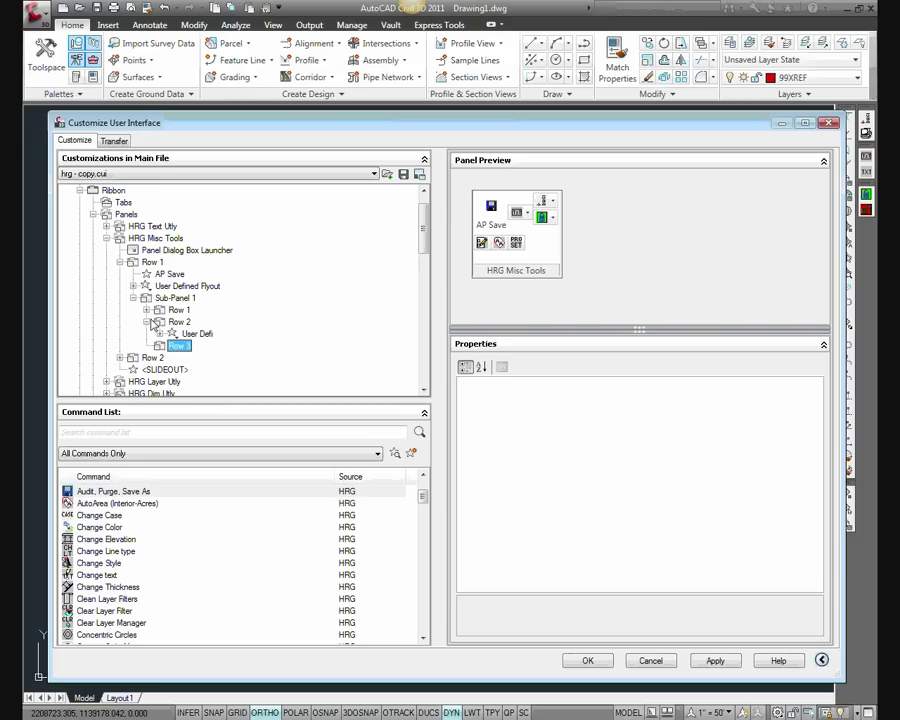
click(147, 310)
click(160, 346)
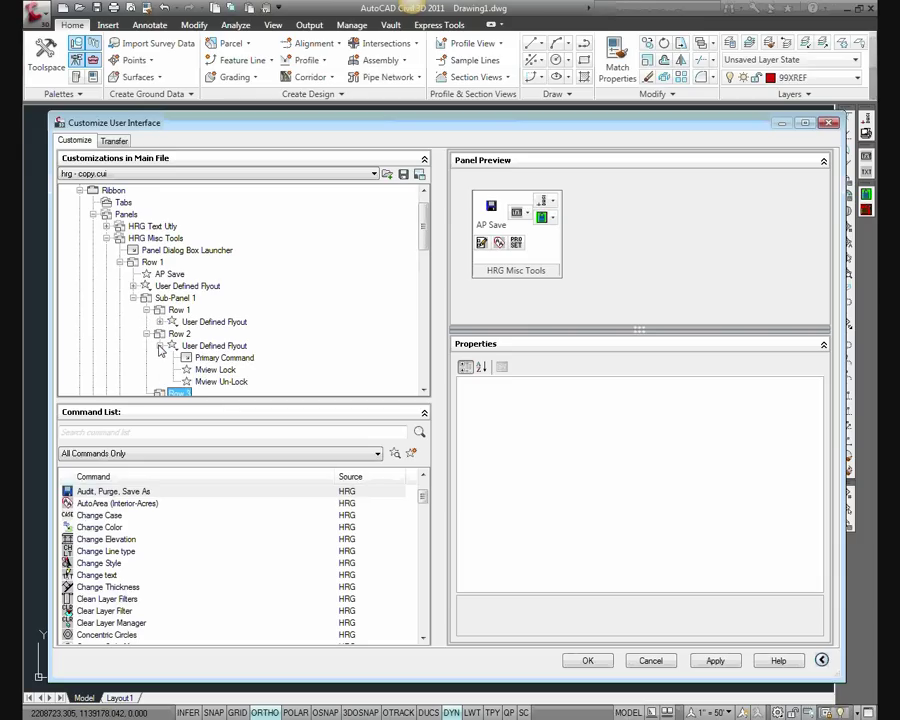
click(160, 346)
drag(188, 286, 178, 357)
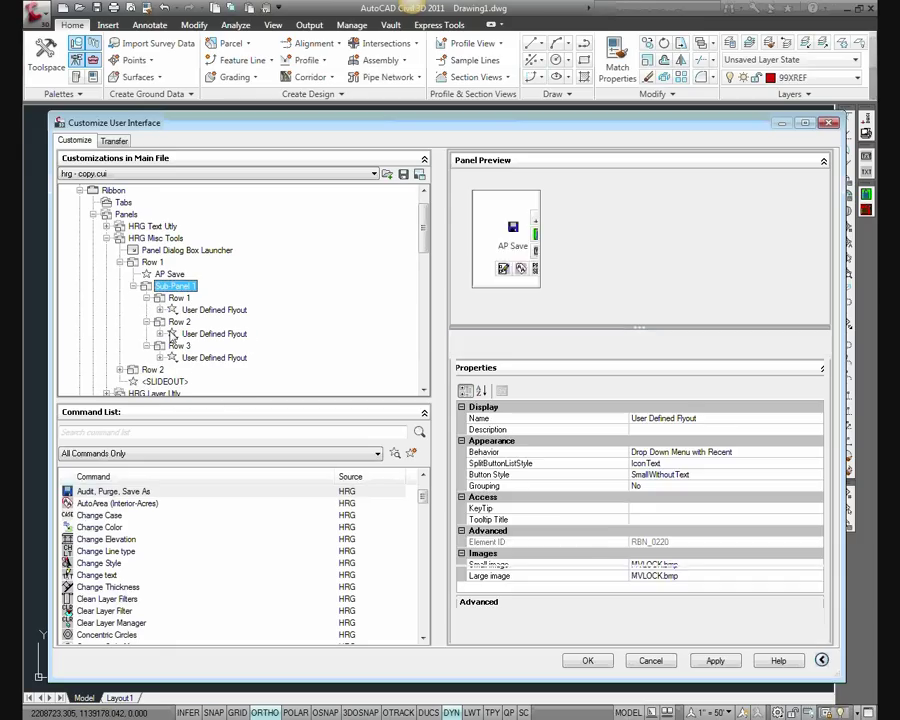
Expand the main Row 2 of HRG Misc Tools and move Edit Block Txt/Atts from it into Row 3 of the sub-panel
click(119, 370)
scroll(116, 252, down, 1)
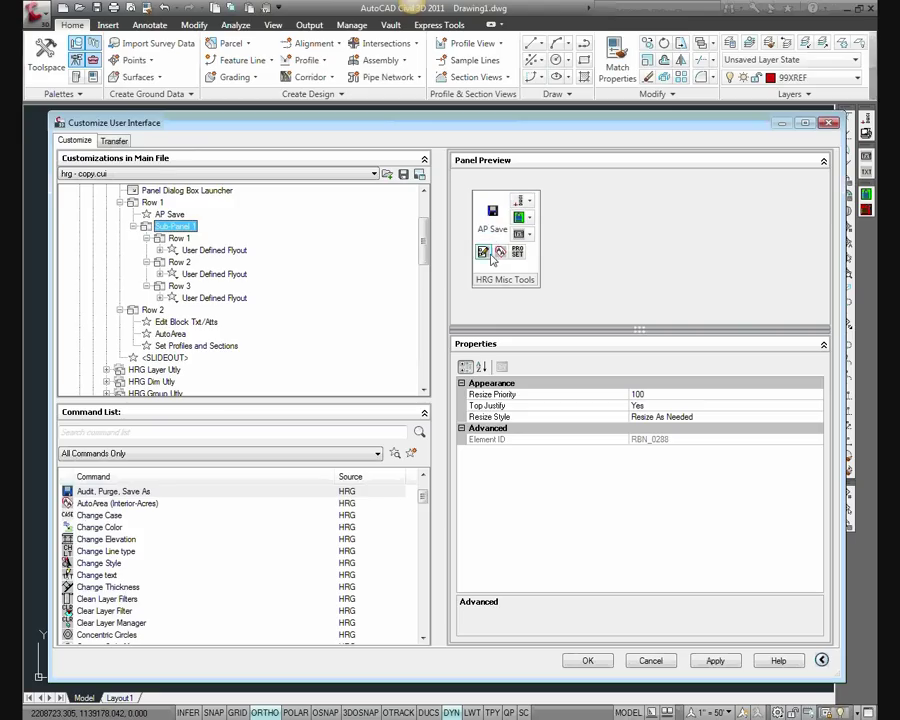
click(185, 322)
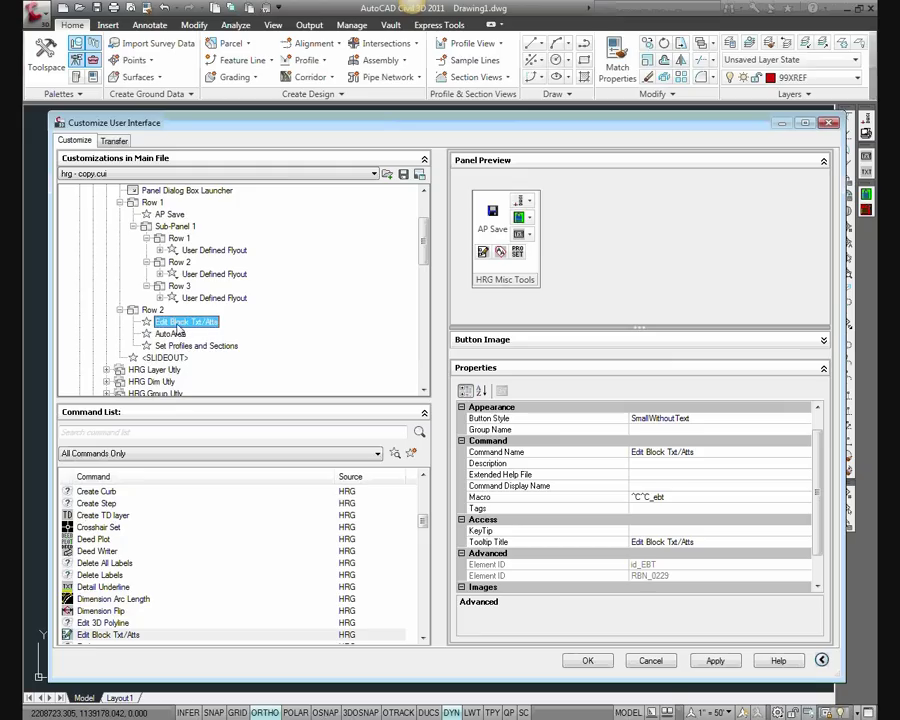
drag(185, 325, 193, 289)
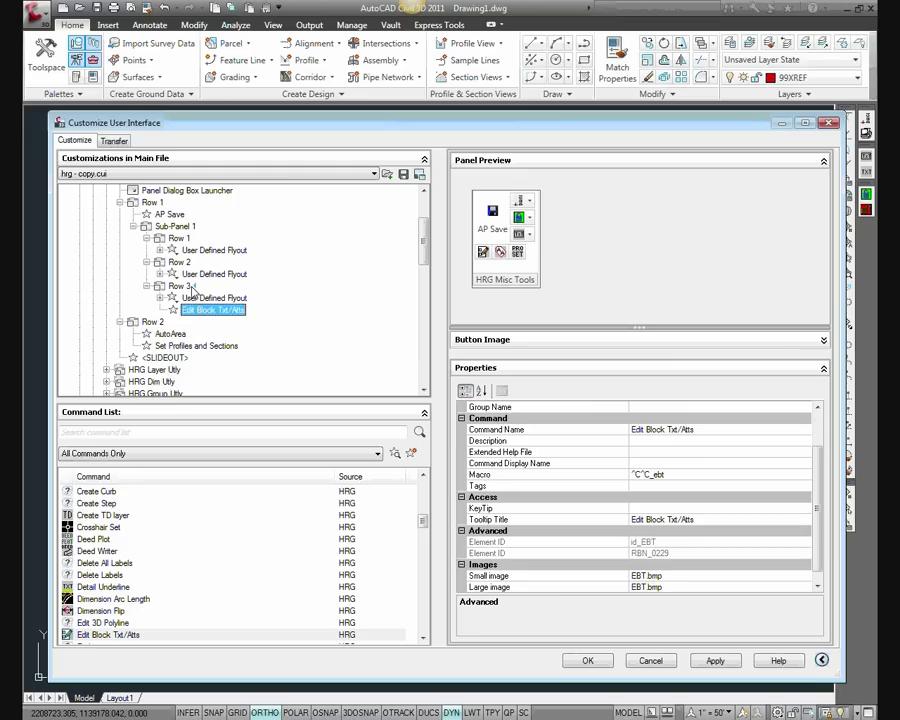
Move AutoArea from the main Row 2 of HRG Misc Tools into Row 2 of the sub-panel, after its flyout
click(168, 334)
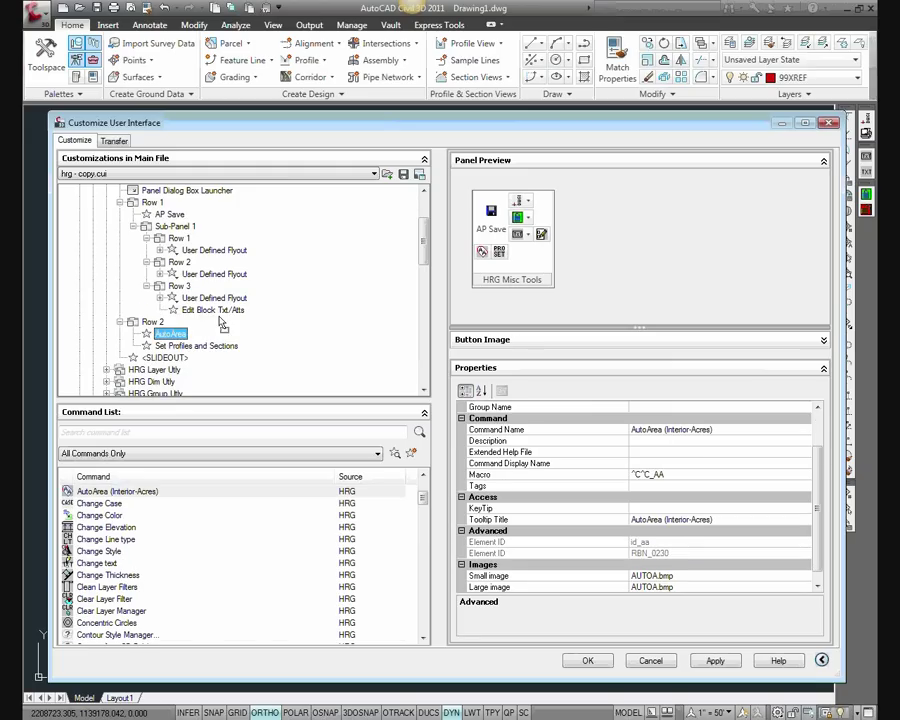
mouse_move(168, 334)
mouse_down()
mouse_move(236, 282)
mouse_move(232, 270)
mouse_up()
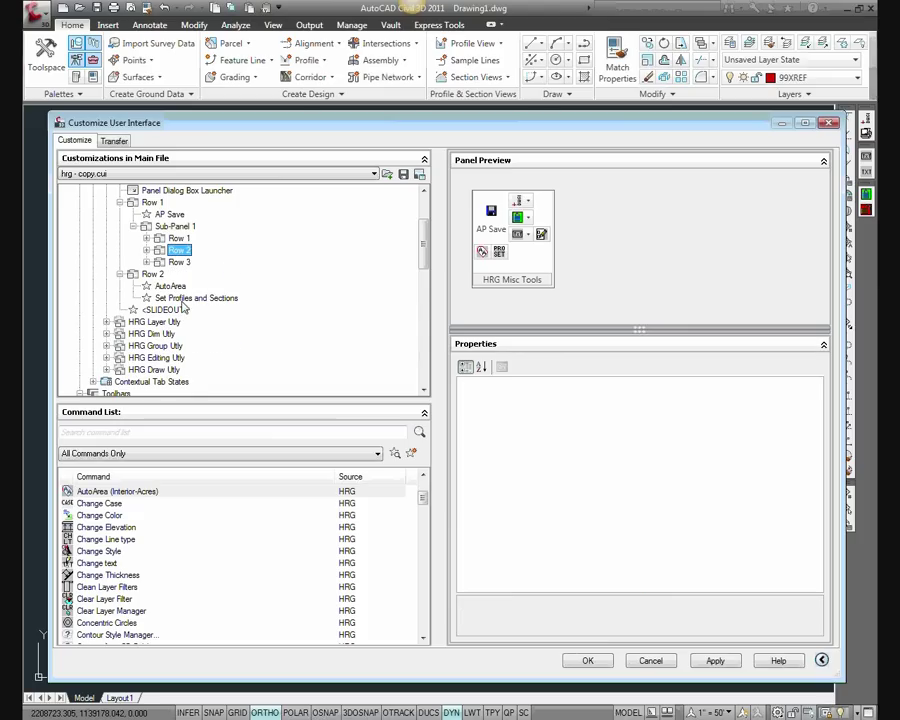
double_click(157, 249)
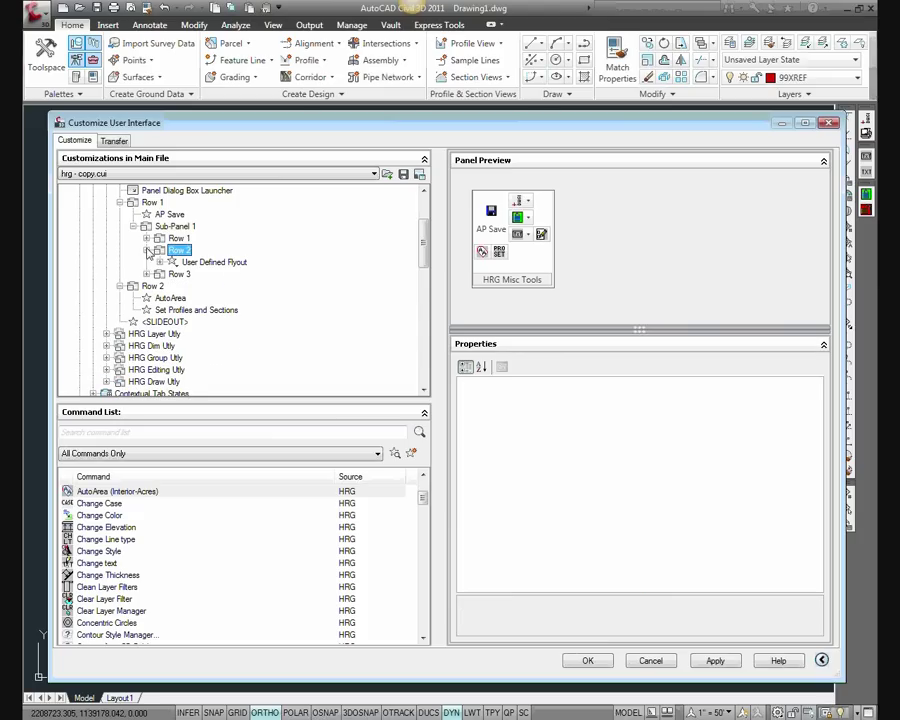
click(180, 298)
drag(180, 299, 197, 254)
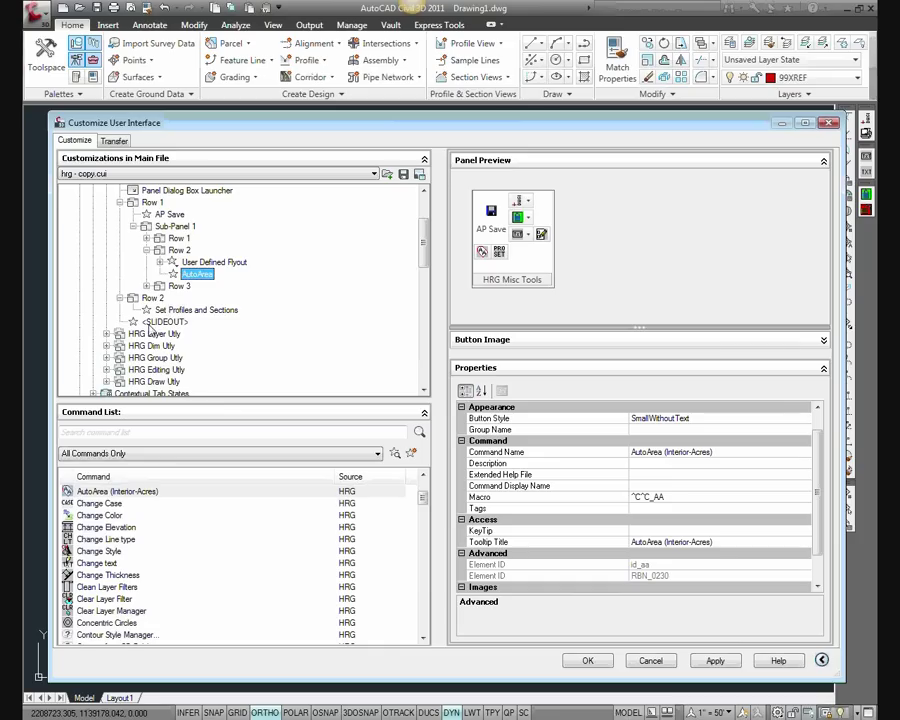
Move Set Profiles and Sections from the main Row 2 of HRG Misc Tools into Row 1 of the sub-panel, after its flyout
click(146, 238)
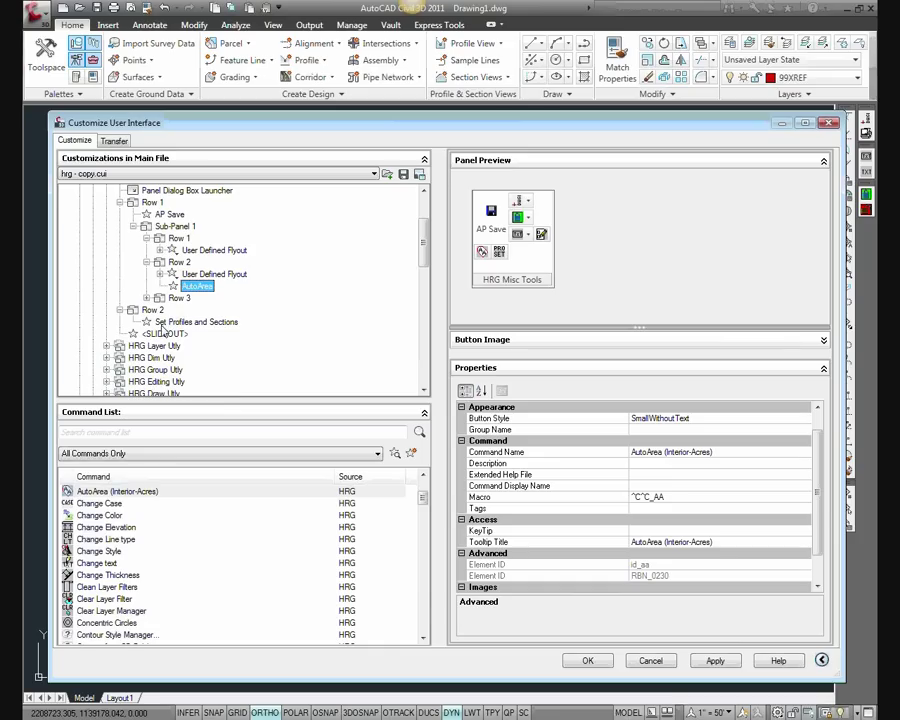
click(185, 322)
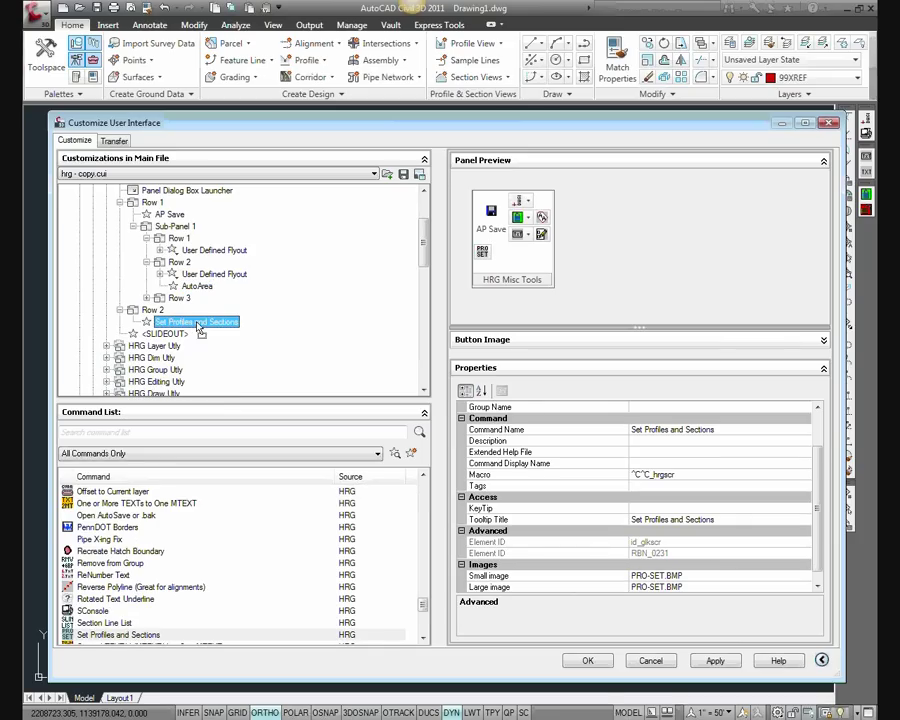
drag(197, 325, 190, 244)
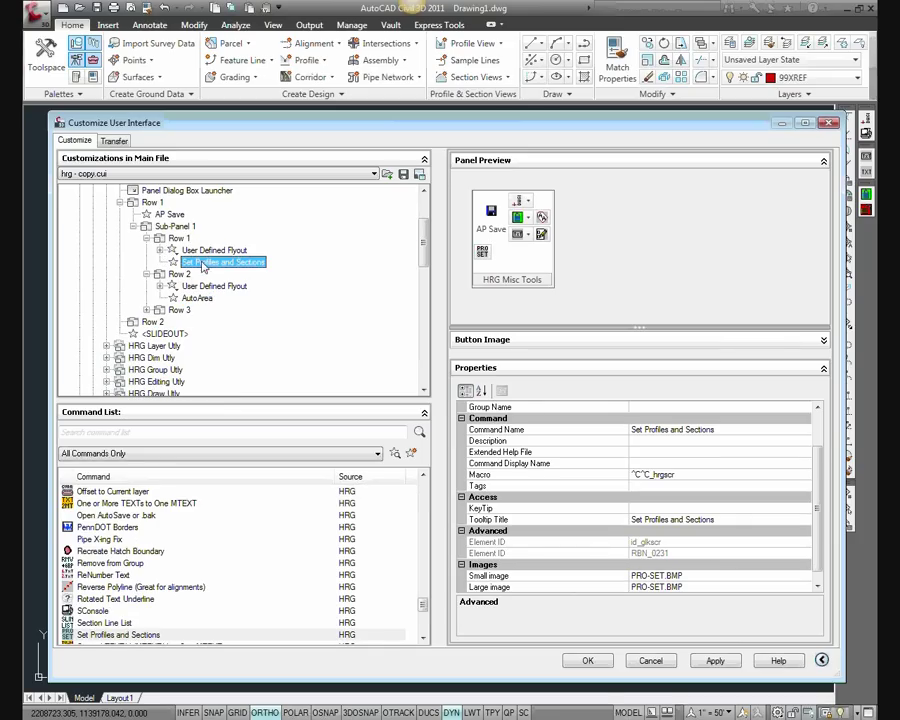
Delete the emptied main Row 2 from the HRG Misc Tools panel
click(150, 322)
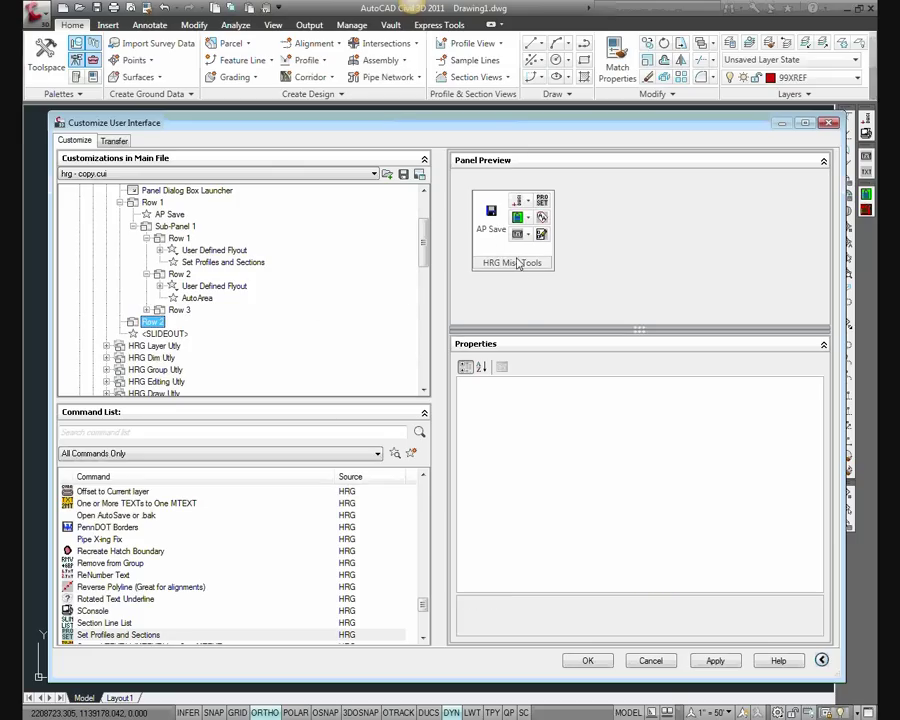
right_click(162, 322)
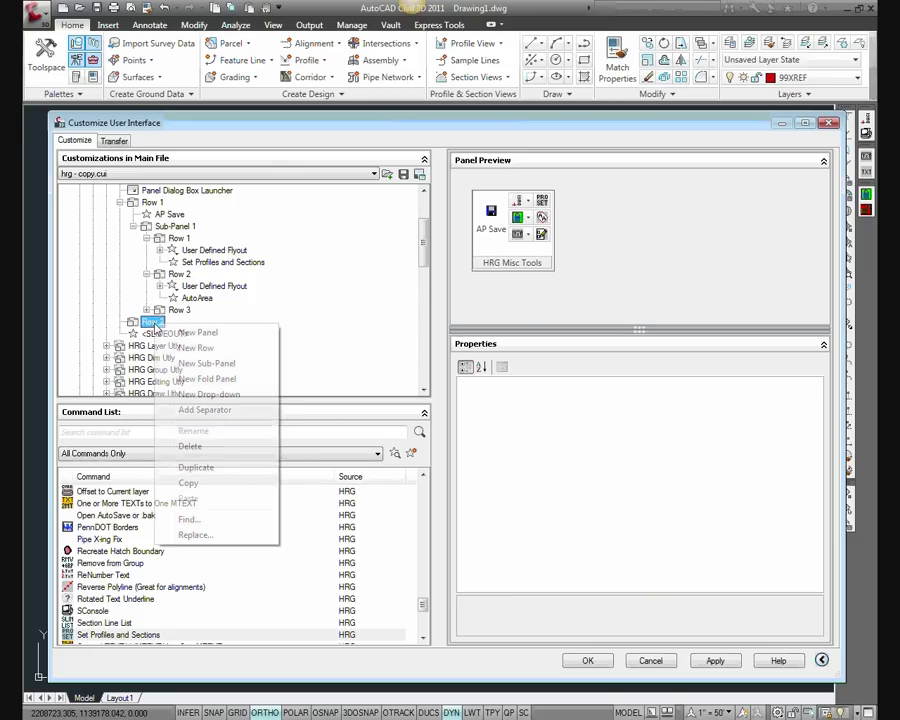
click(191, 446)
click(458, 432)
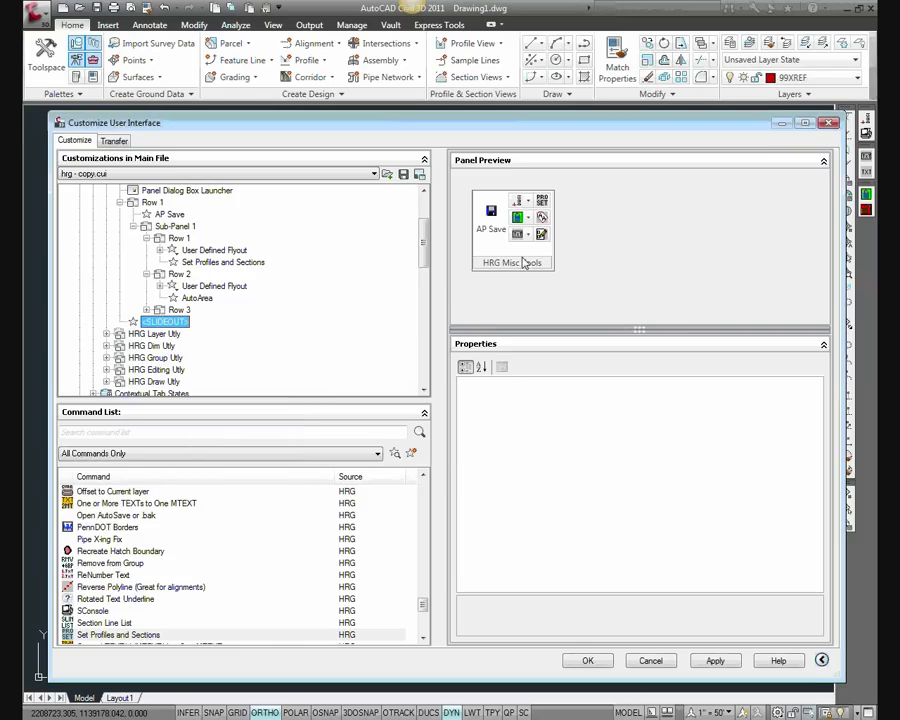
Collapse the sub-panel's rows and examine the arrangement of the HRG Misc Tools panel in the preview
click(178, 274)
click(147, 239)
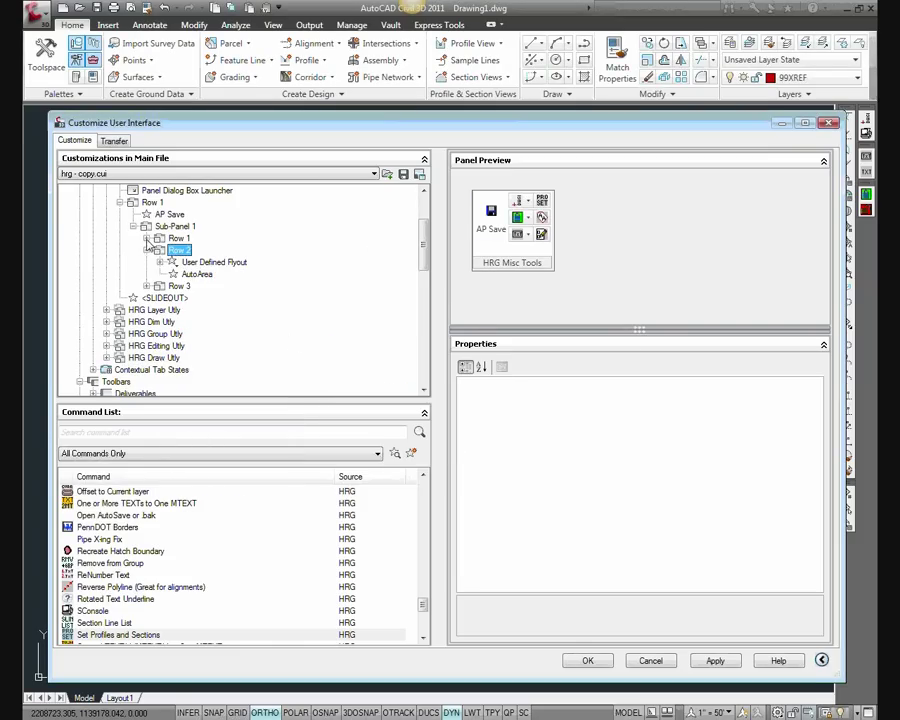
click(147, 250)
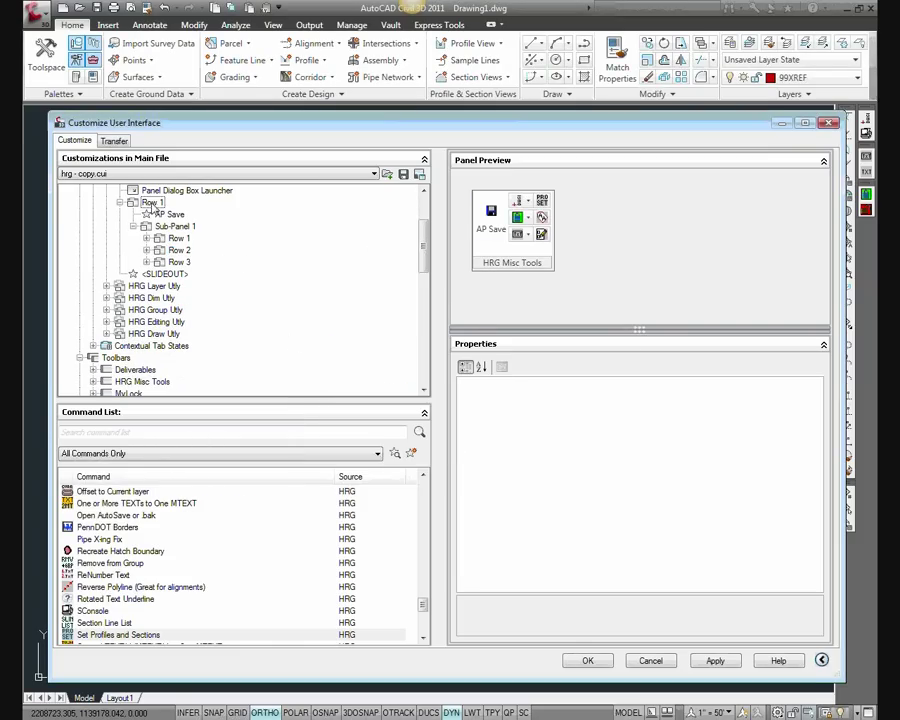
click(152, 202)
scroll(152, 215, up, 1)
click(150, 214)
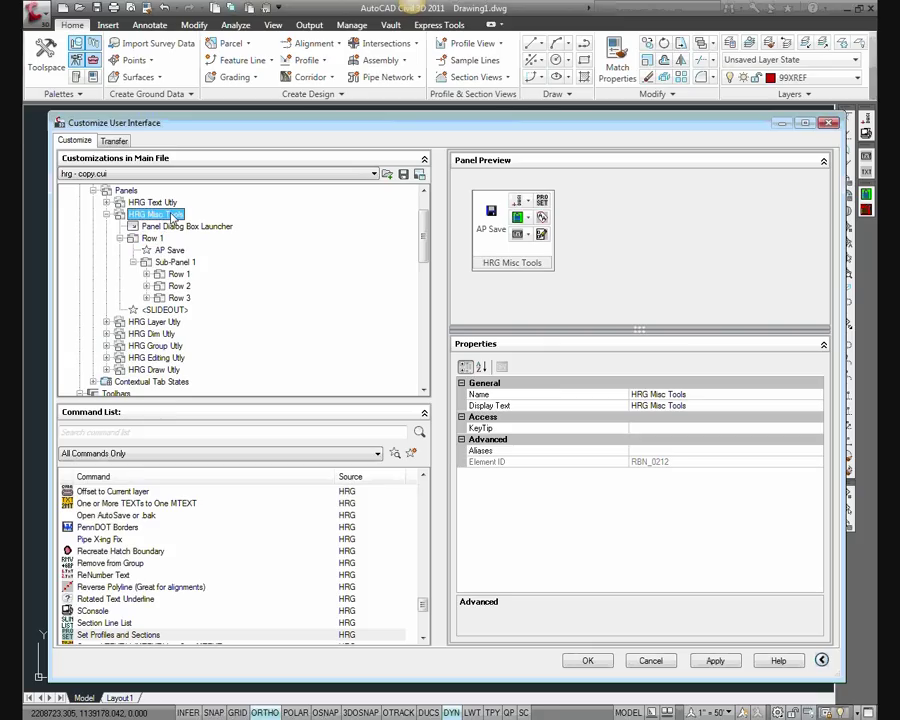
click(150, 238)
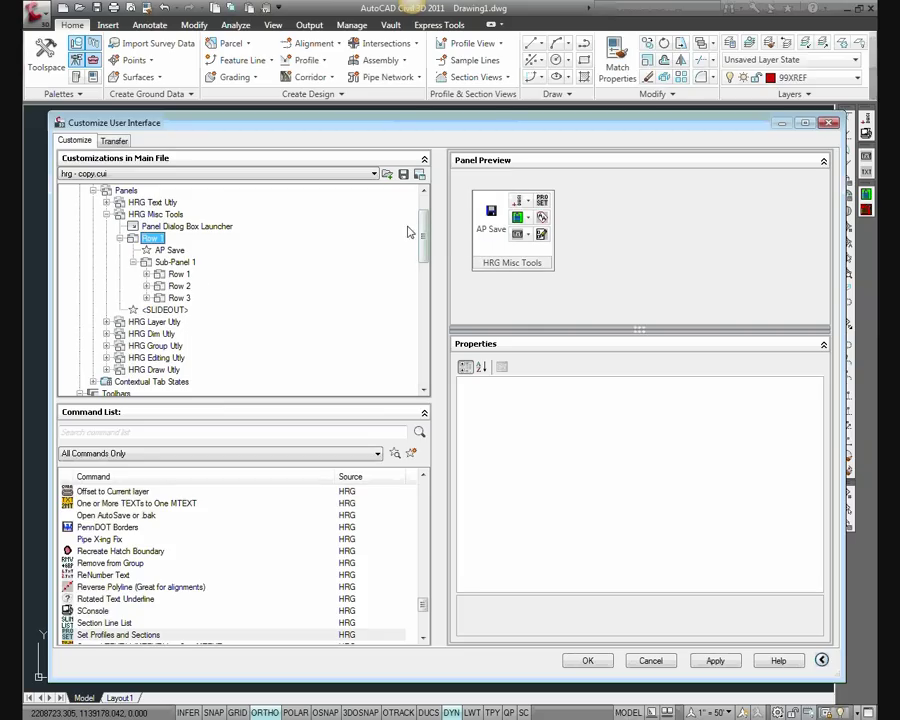
Try the Large with Text (Horizontal) button style on AP Save in Row 1 of HRG Misc Tools
click(172, 250)
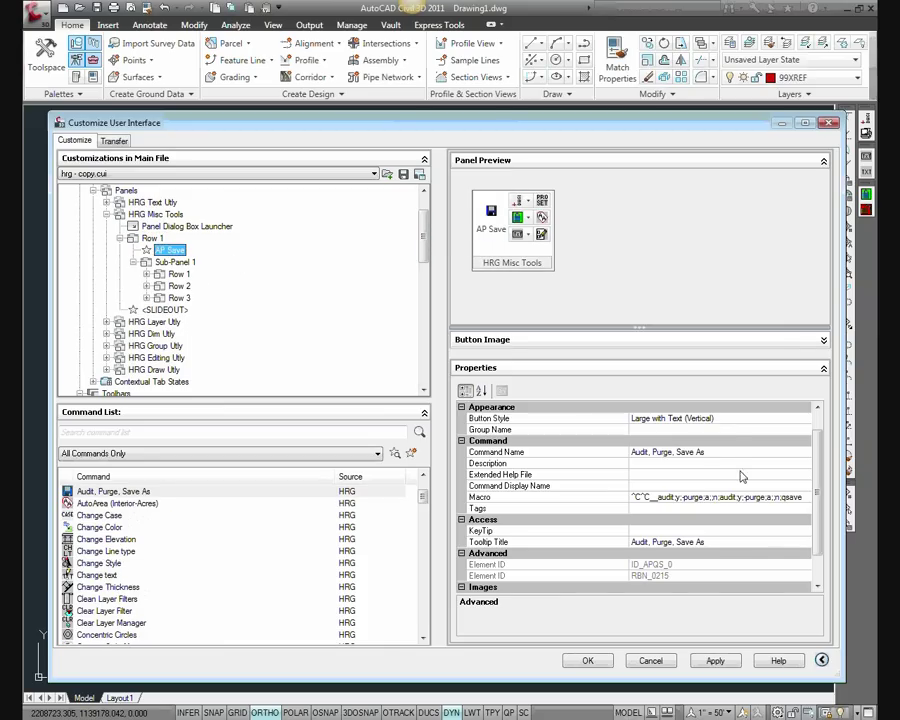
click(709, 421)
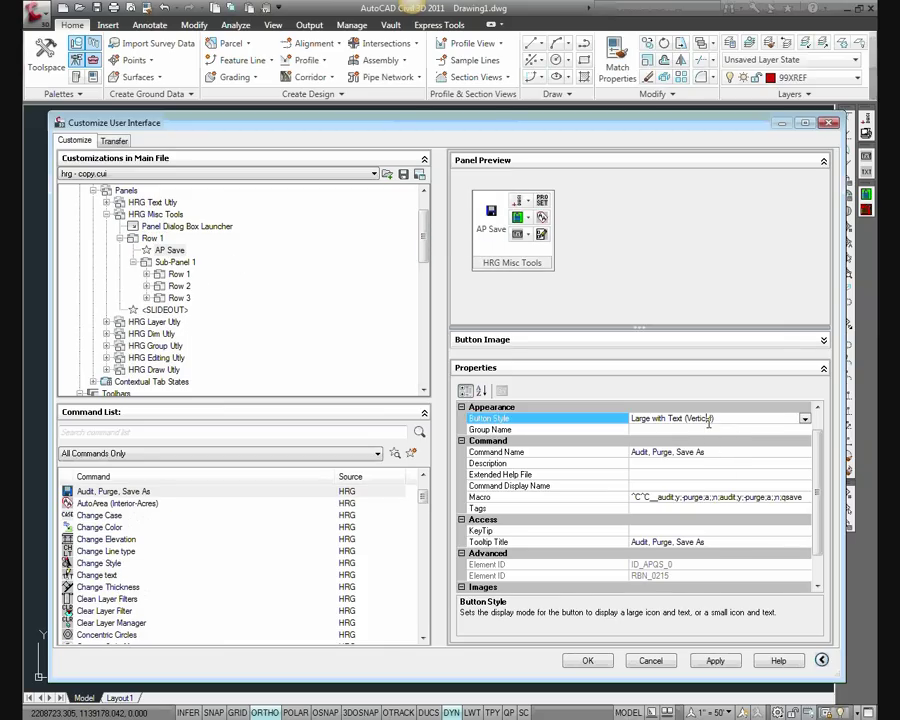
click(804, 418)
click(672, 442)
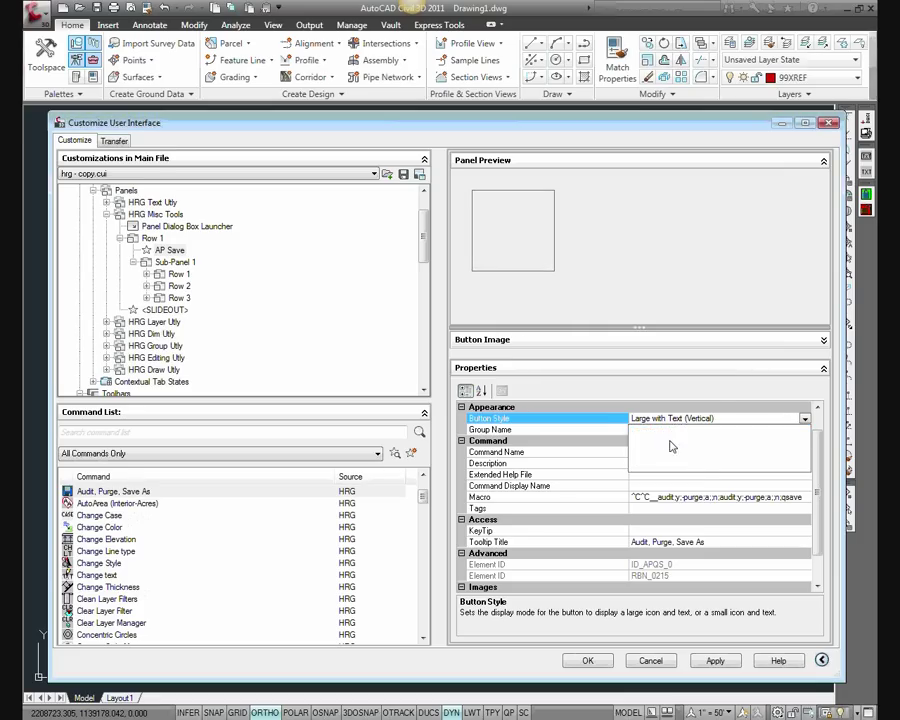
click(804, 418)
click(680, 440)
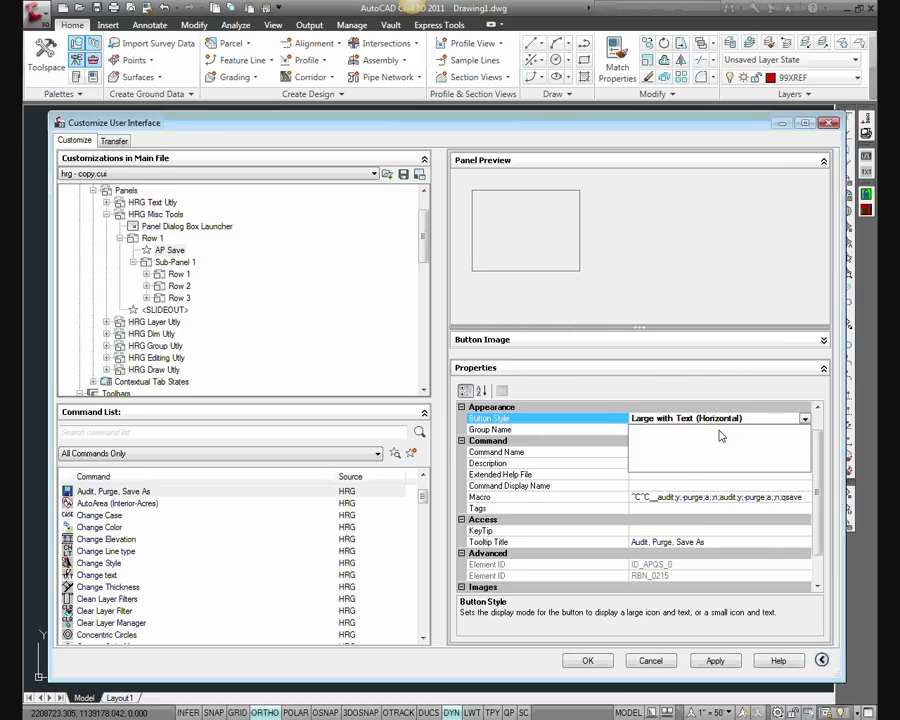
Expand the HRG Dim Utly panel with its rows and add a third row below Row 2
click(172, 322)
click(107, 334)
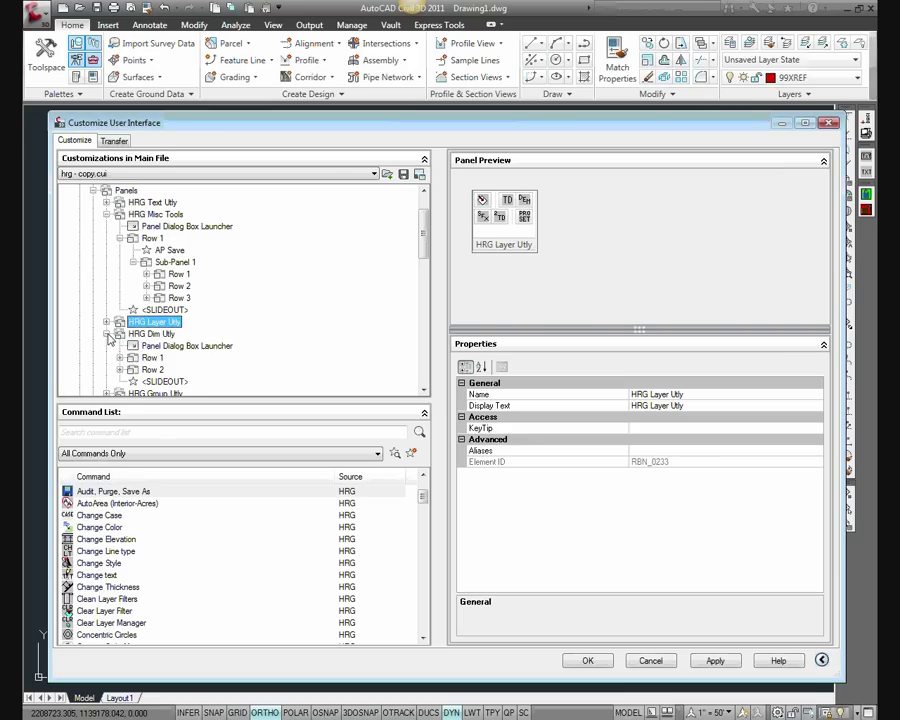
click(131, 360)
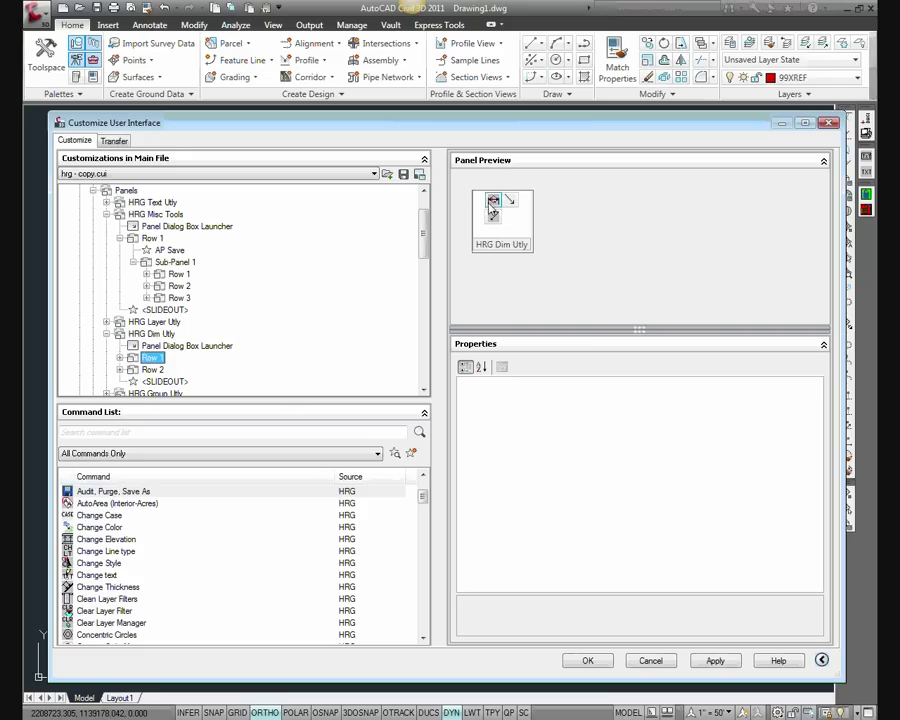
scroll(300, 185, down, 2)
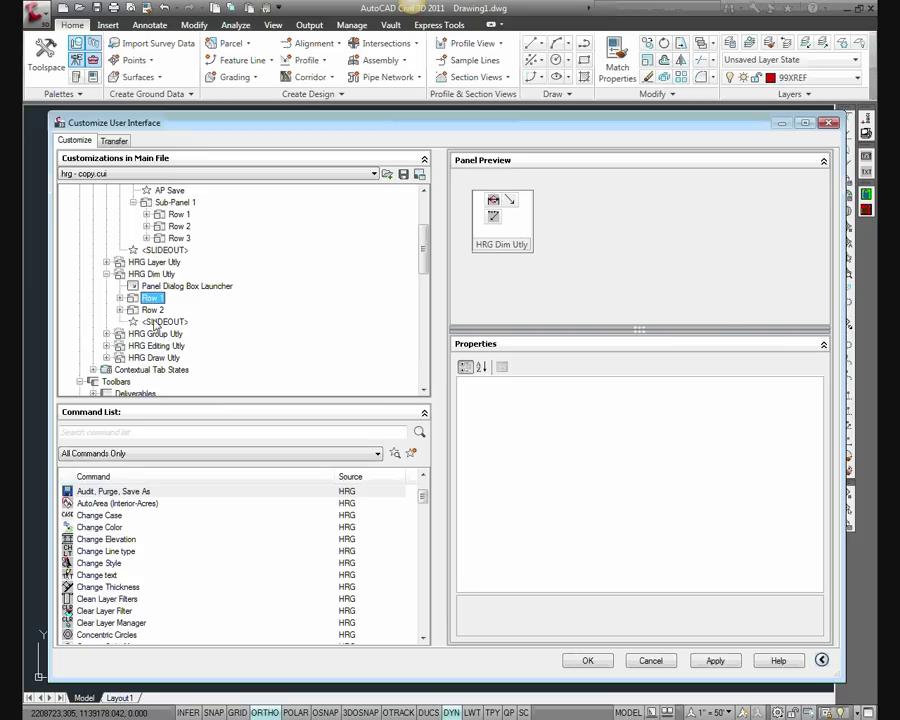
click(120, 310)
click(120, 298)
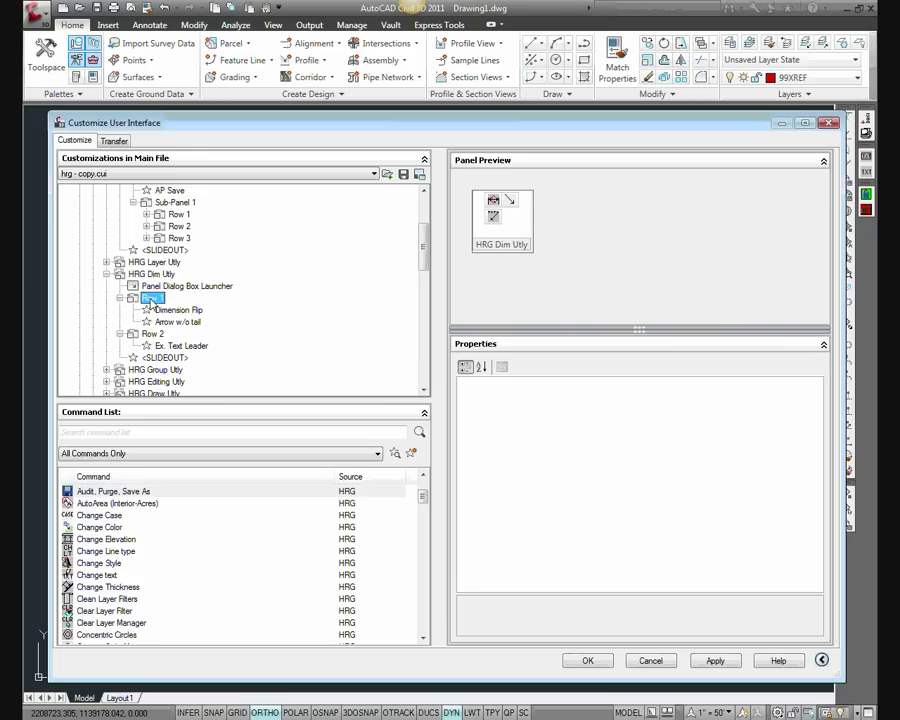
right_click(170, 274)
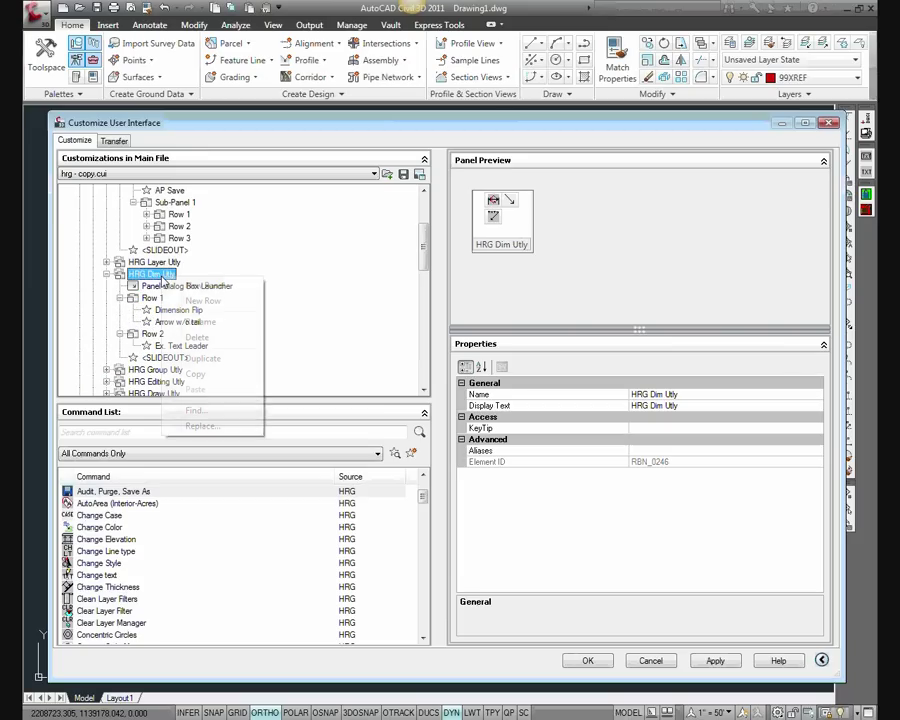
click(202, 297)
drag(148, 370, 140, 351)
Move Dimension Flip from Row 1 of HRG Dim Utly into Row 3
click(120, 310)
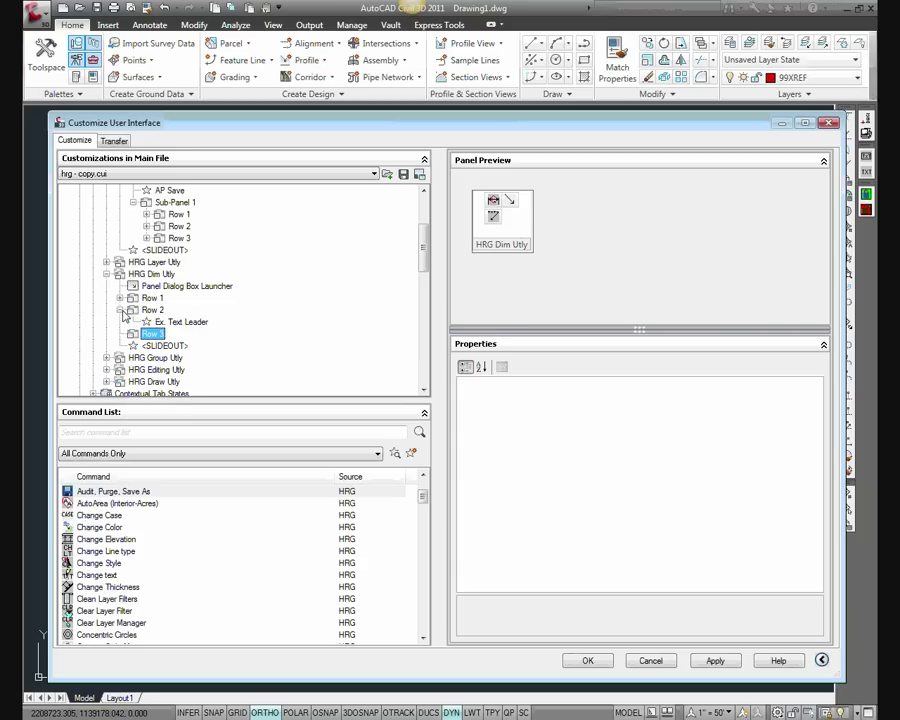
click(120, 298)
click(180, 321)
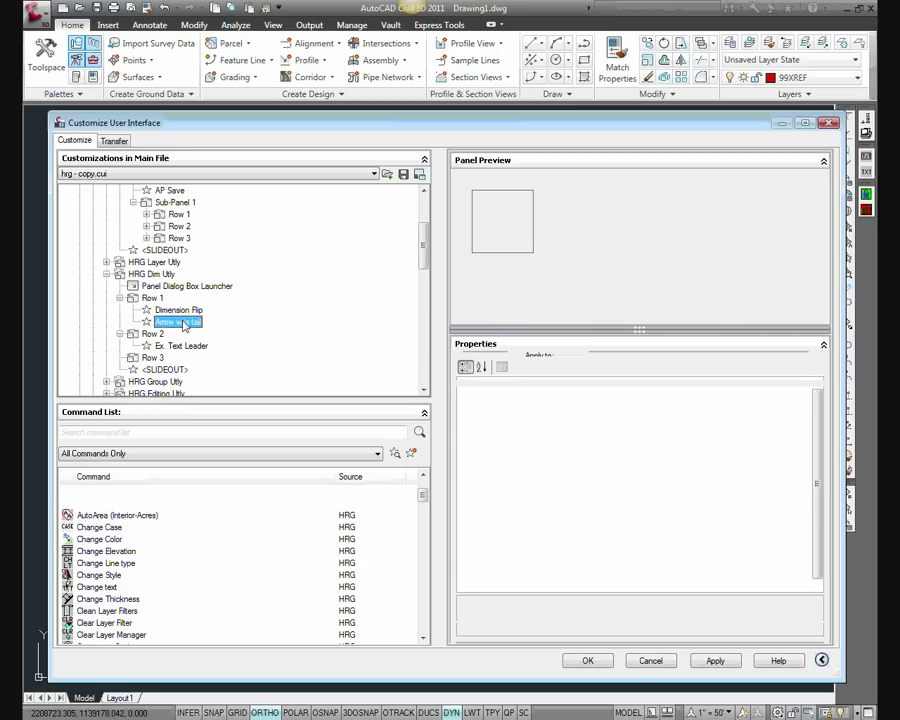
drag(160, 362, 155, 357)
Set the button style of Dimension Flip, Ex. Text Leader and Arrow w/o tail in HRG Dim Utly to SmallWithText
click(755, 440)
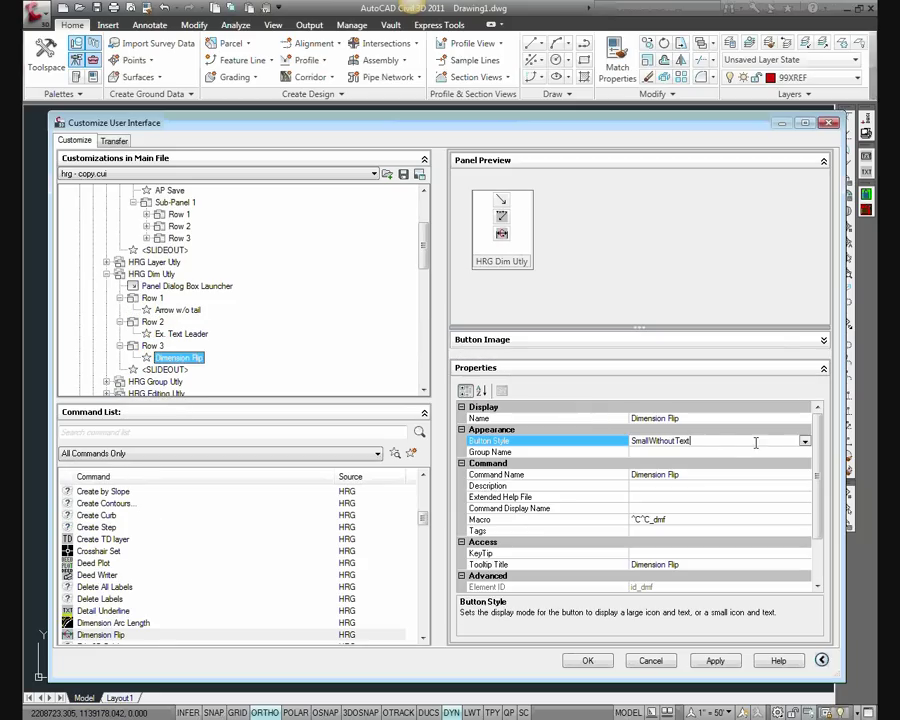
click(804, 442)
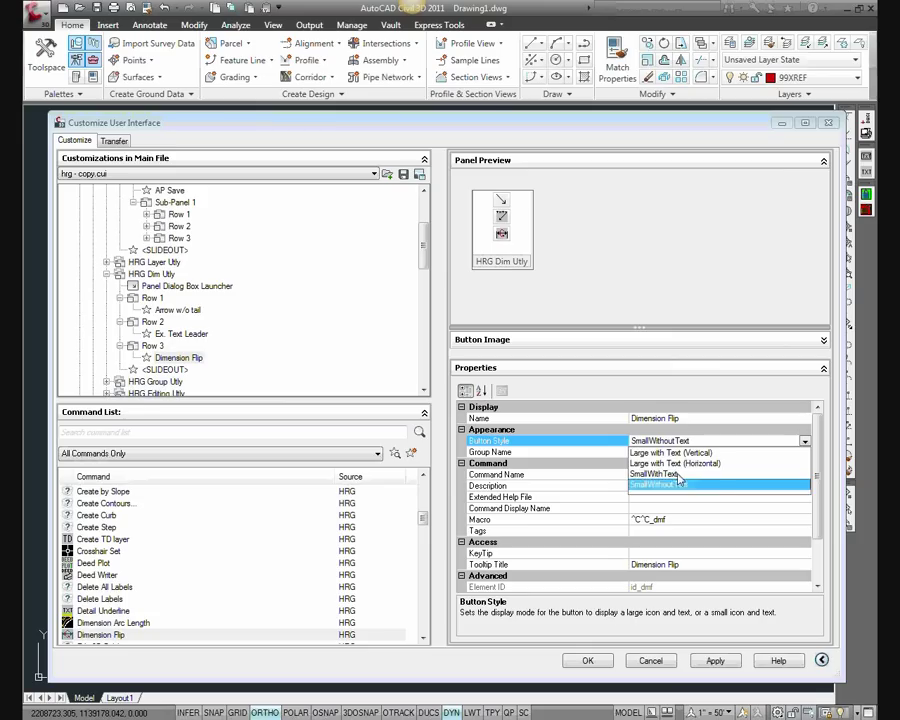
click(662, 474)
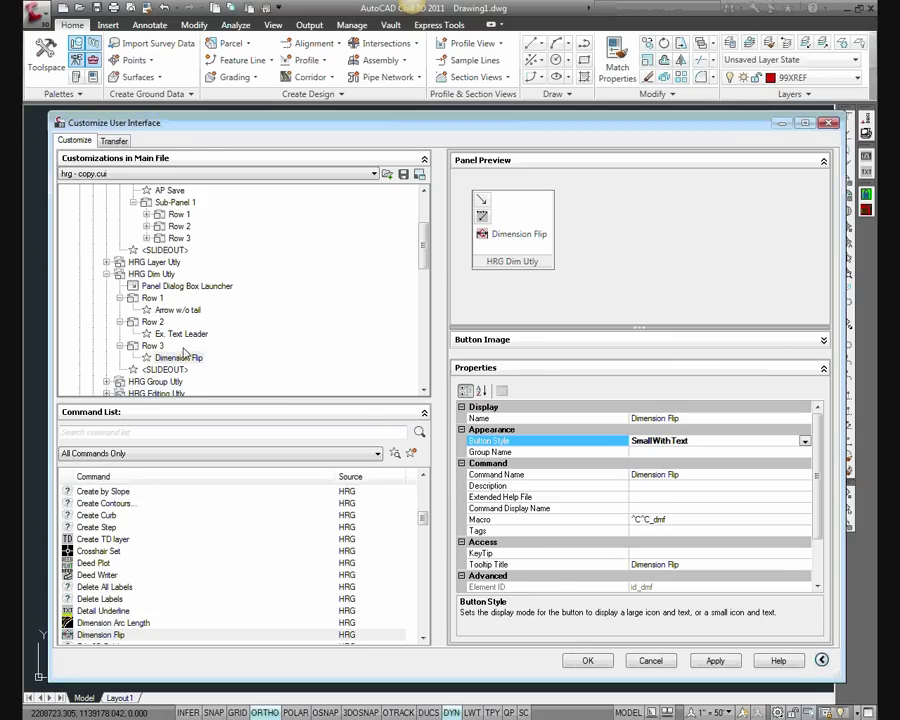
click(205, 336)
click(760, 441)
click(804, 444)
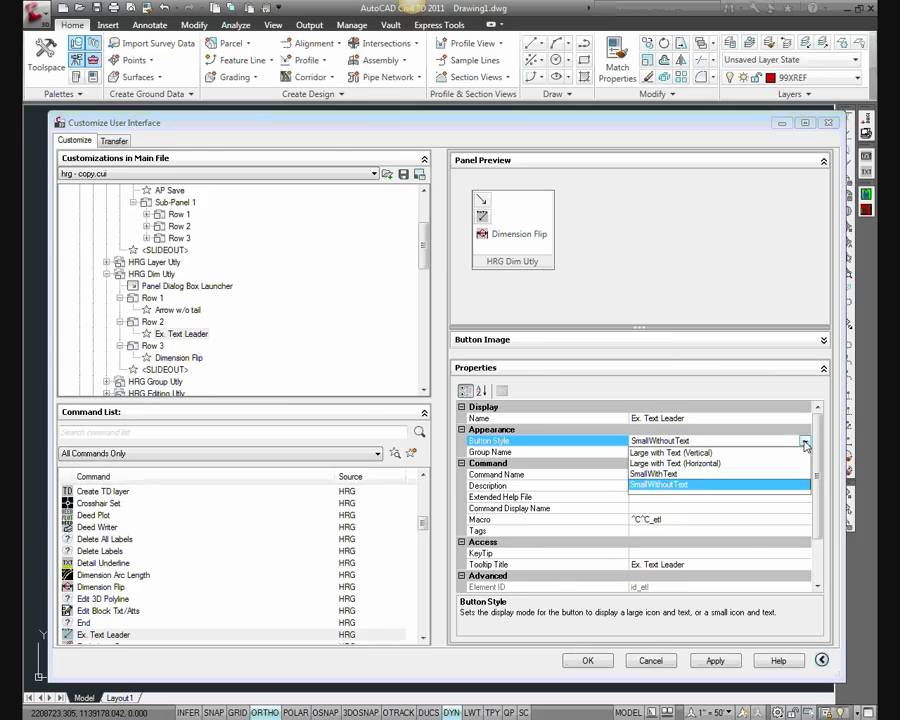
click(684, 475)
click(178, 310)
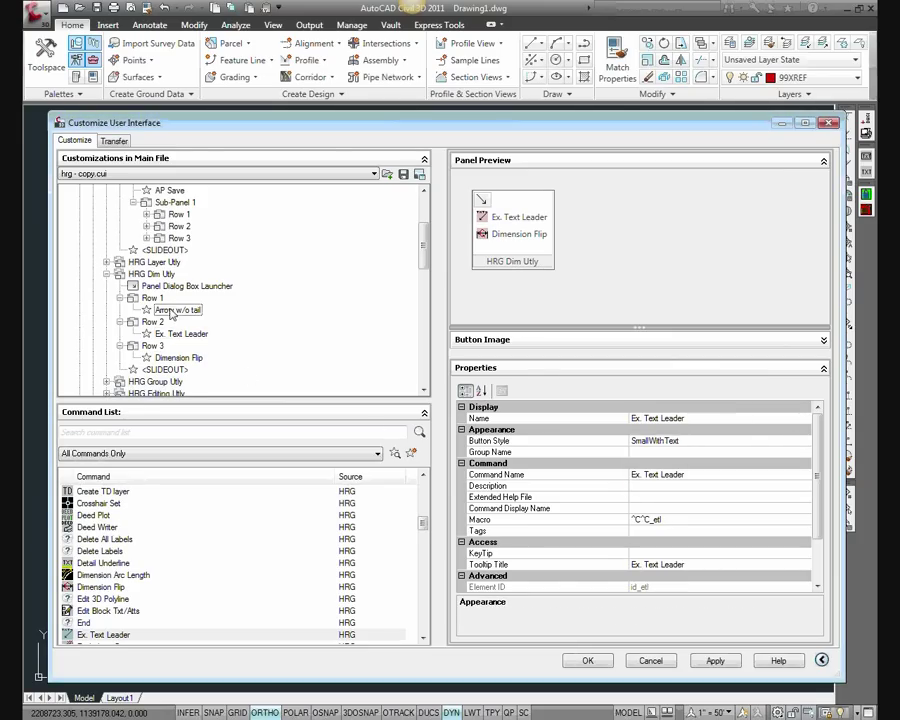
click(800, 442)
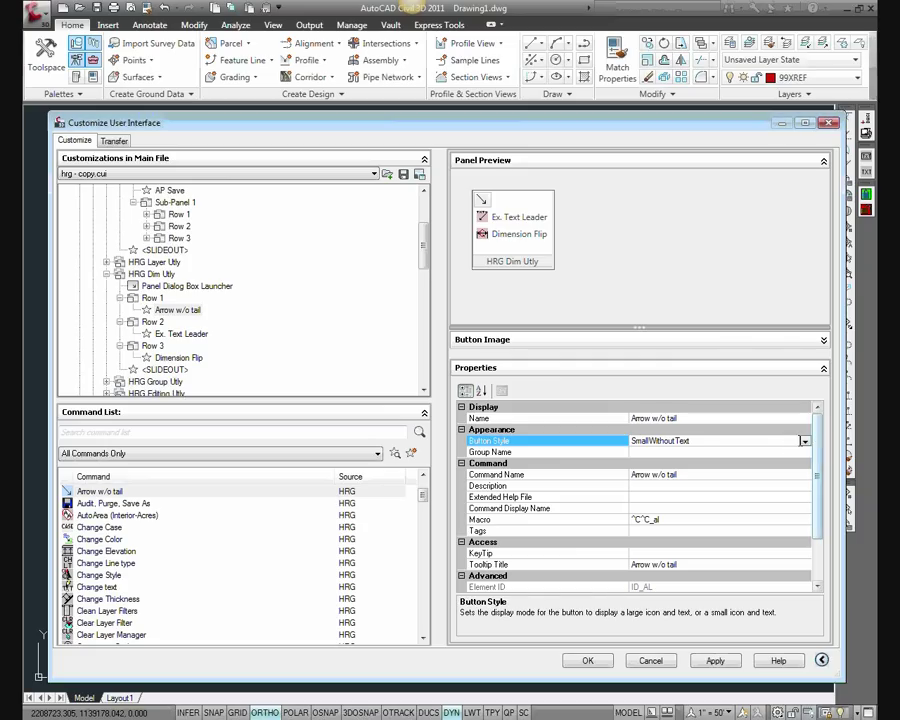
click(804, 444)
click(684, 474)
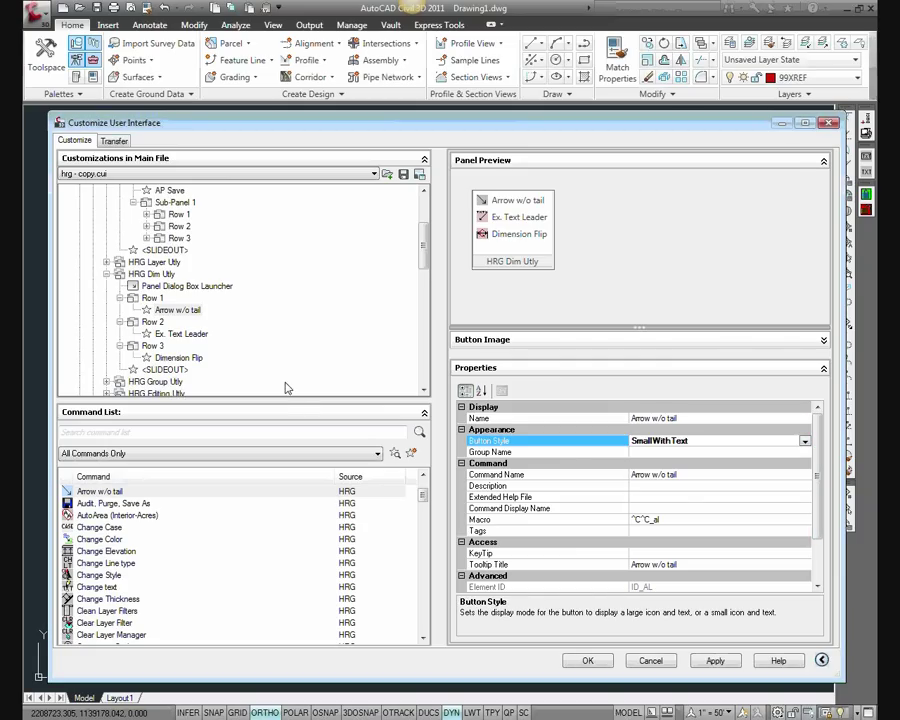
click(178, 310)
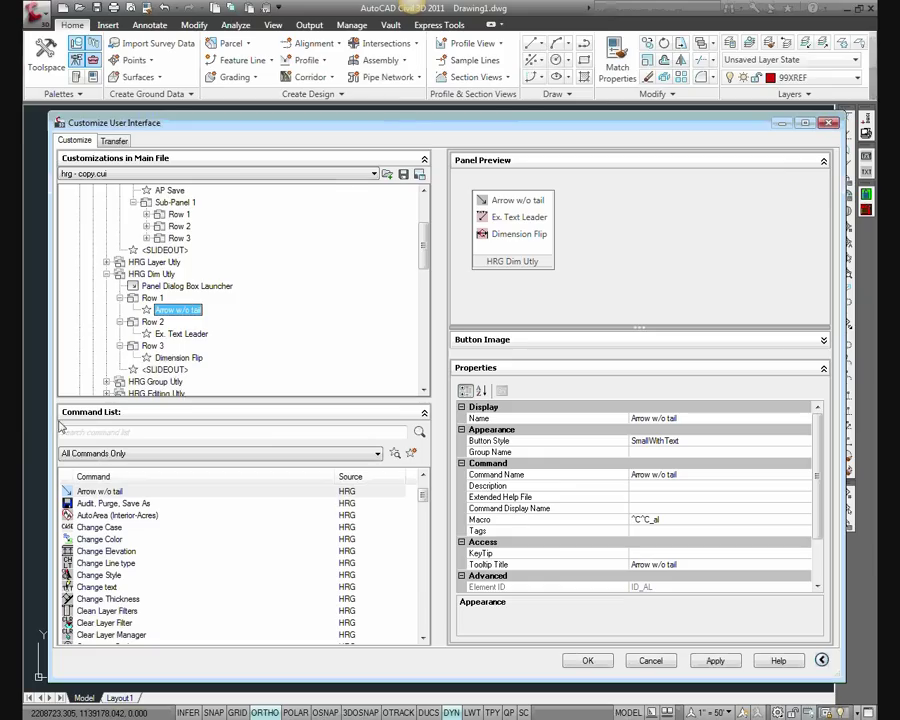
Collapse the HRG Misc Tools and HRG Dim Utly panels and create a new ribbon tab named HRG
scroll(423, 226, up, 3)
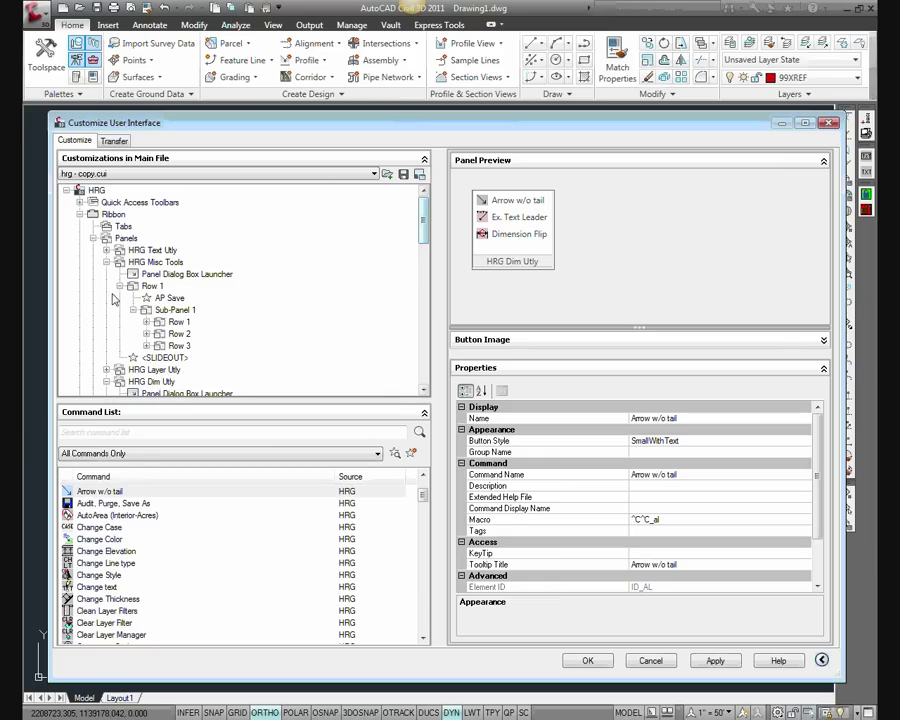
click(107, 262)
click(107, 286)
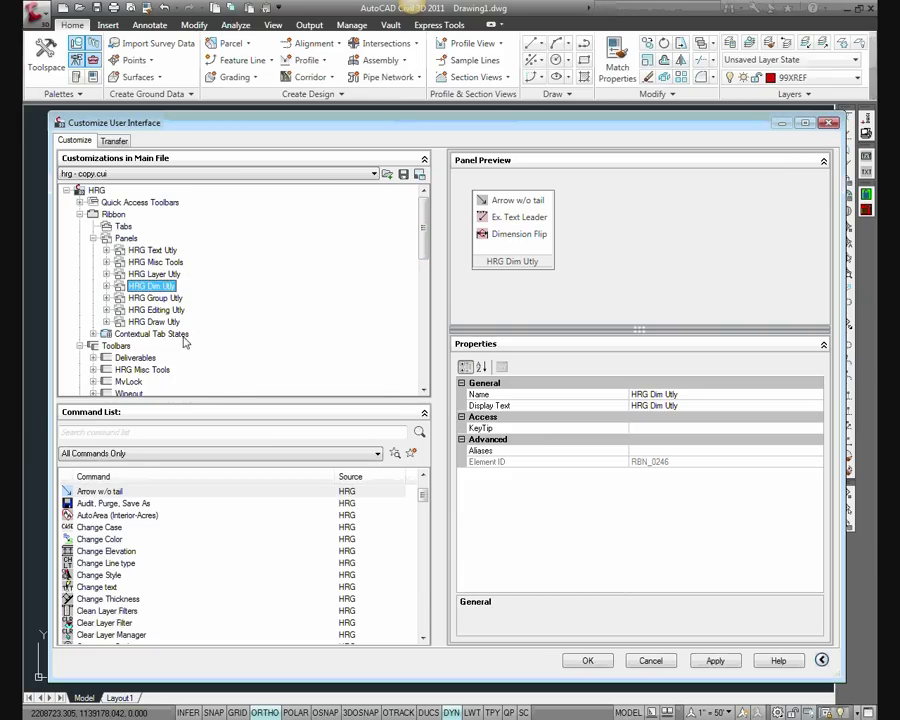
click(122, 228)
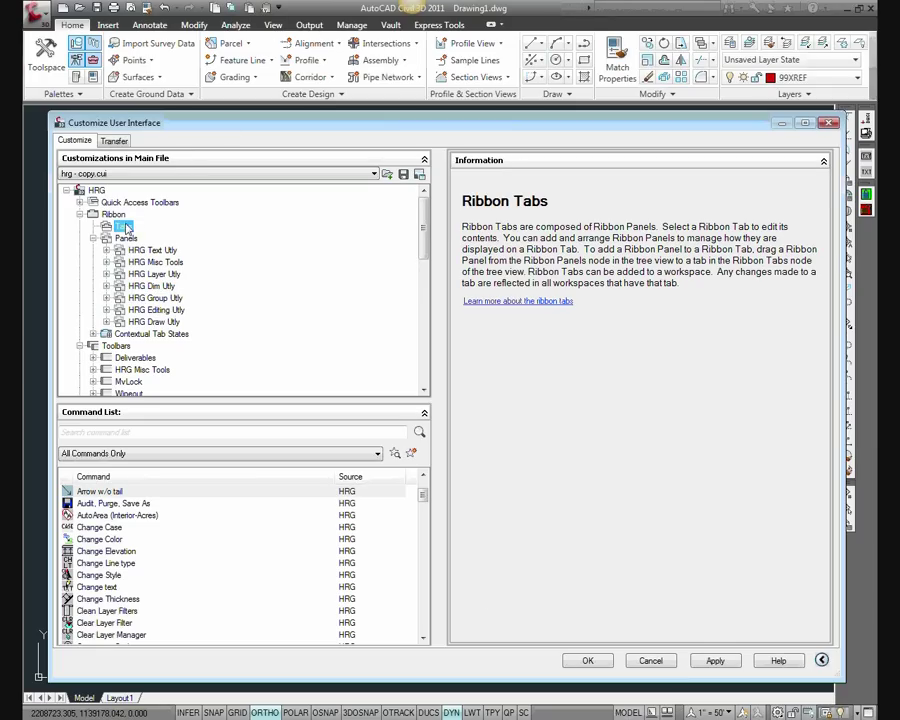
right_click(120, 226)
click(160, 234)
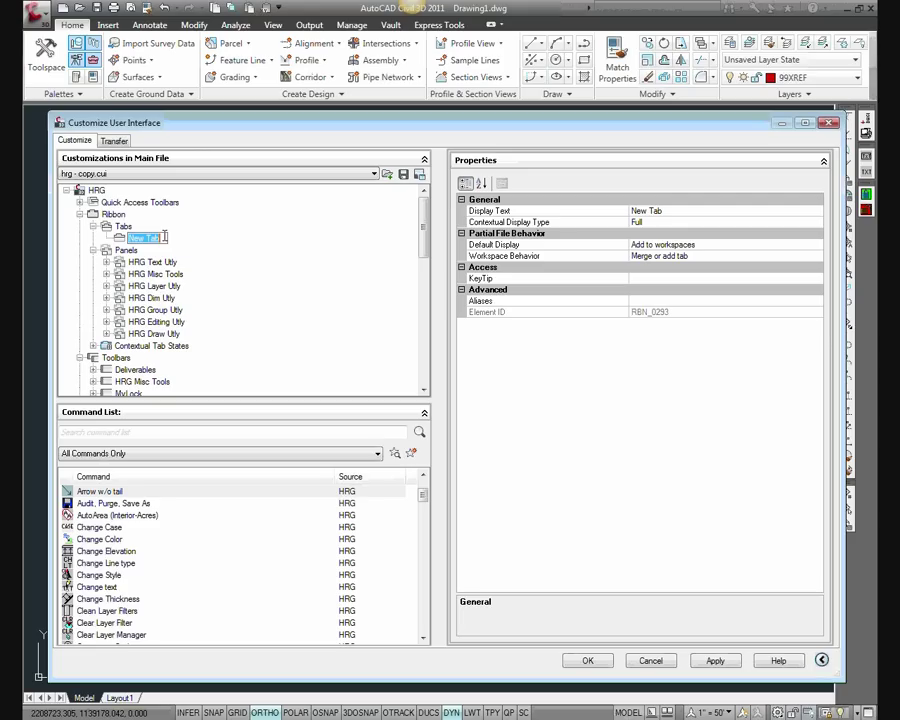
text(HRG)
key(Return)
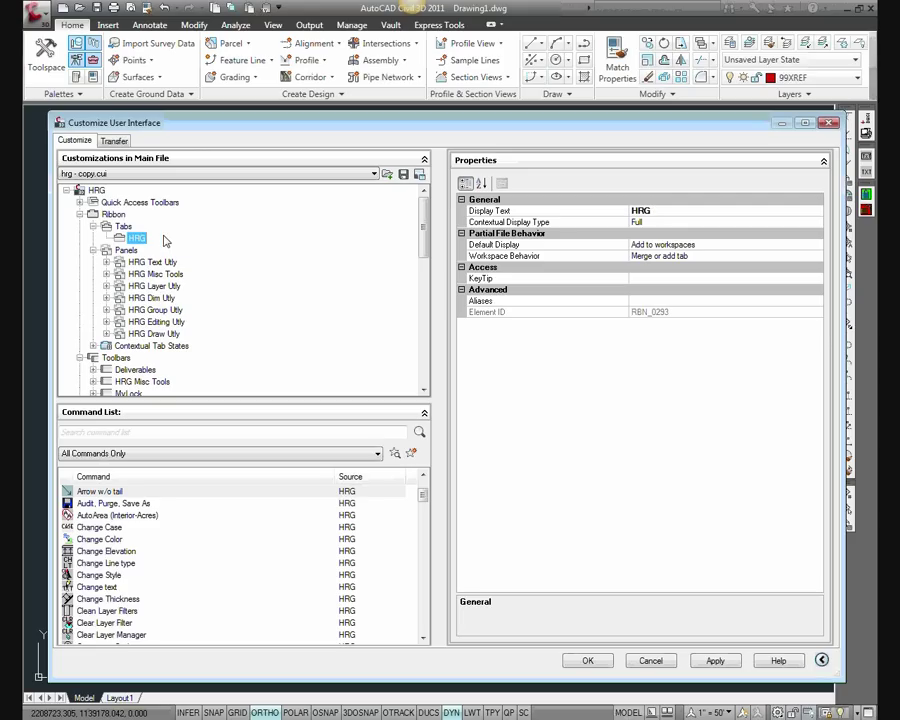
Add the HRG Text Utly panel to the HRG ribbon tab
click(145, 263)
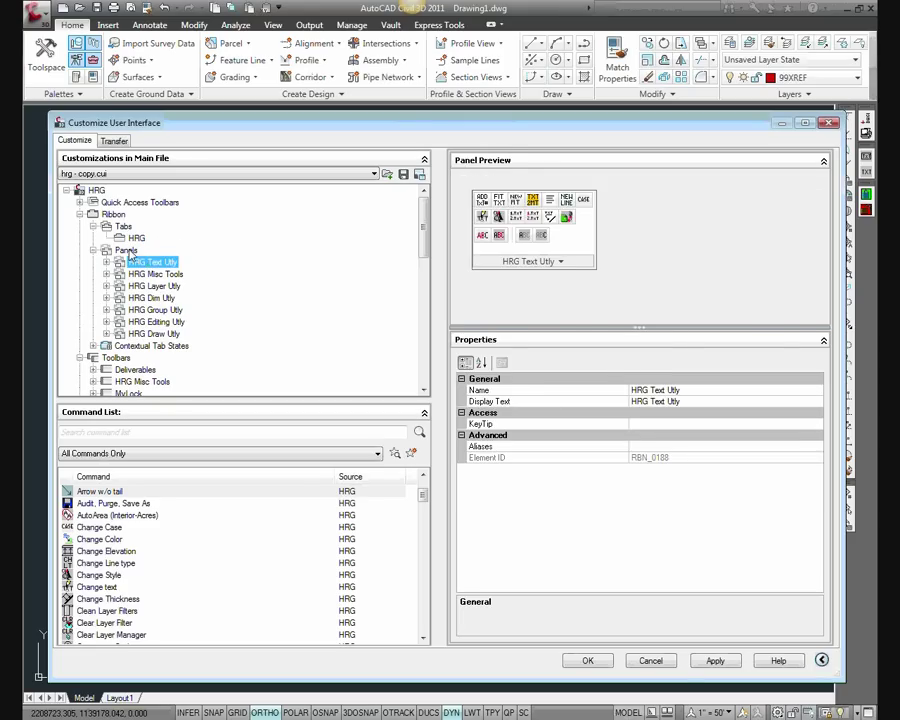
key(Up)
drag(150, 263, 116, 238)
click(145, 274)
click(158, 287)
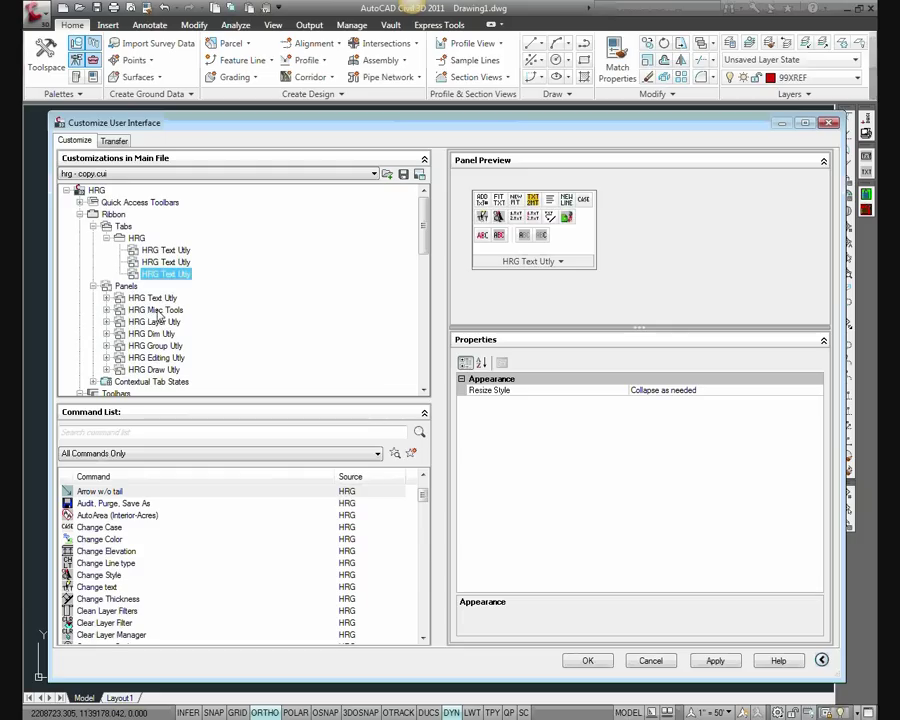
Remove the duplicate HRG Text Utly entries, complete the HRG tab with the Misc Tools, Layer, Dim and Group Utly panels, and save the customization
click(157, 322)
right_click(168, 262)
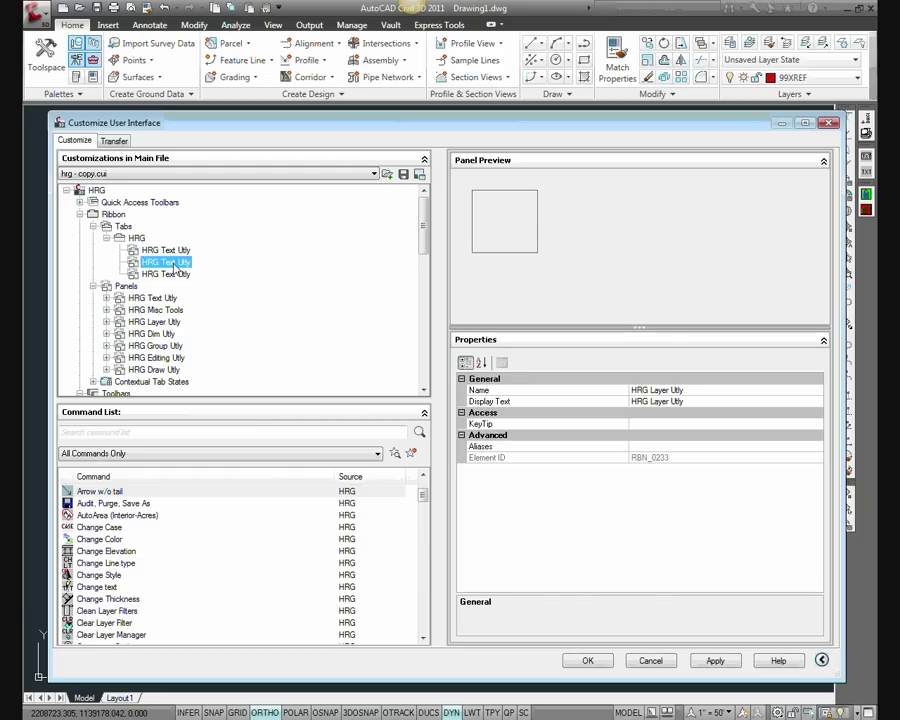
click(212, 309)
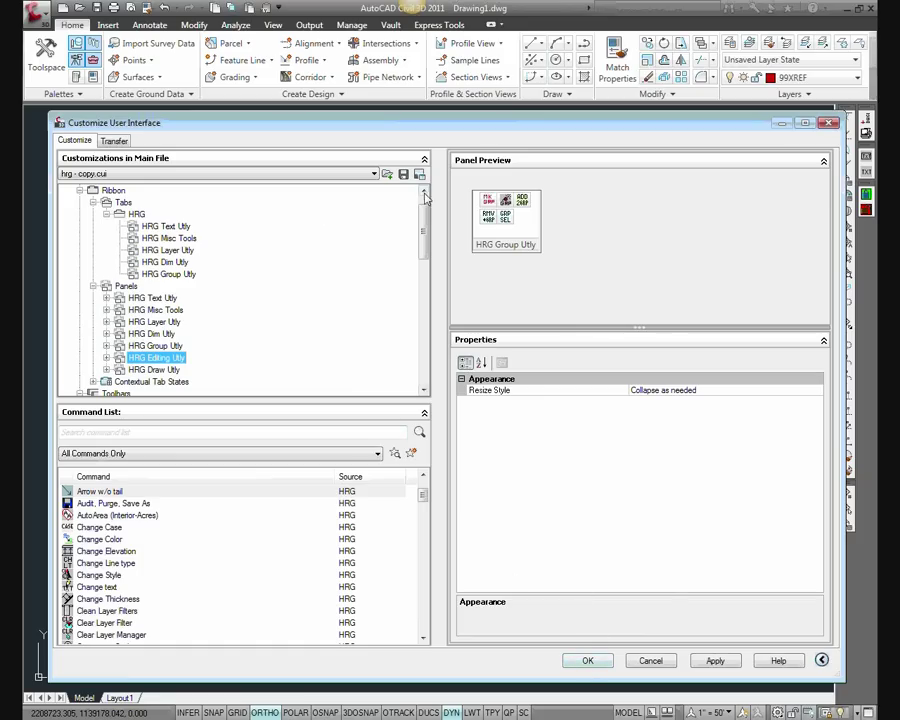
drag(422, 230, 422, 214)
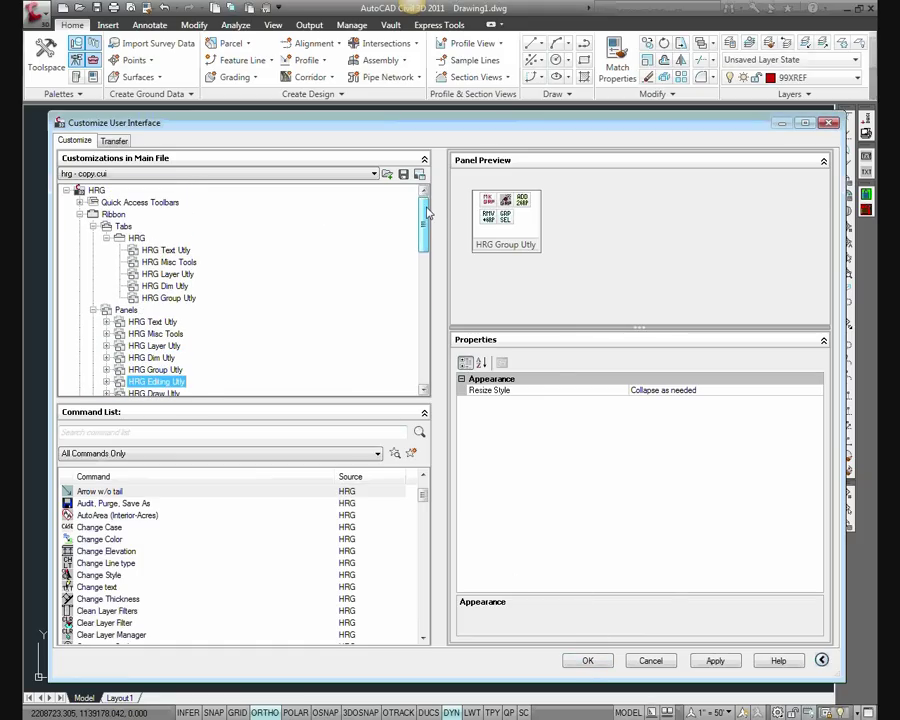
click(586, 660)
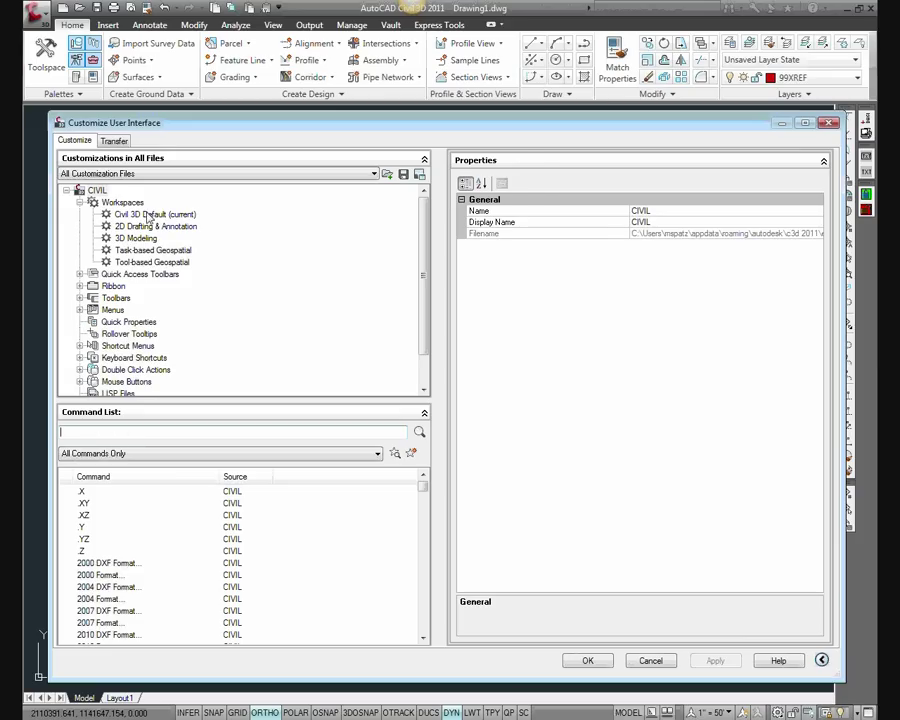
Enable the HRG tab of the HRG partial customization file in the Civil 3D Default workspace and save the change
click(148, 215)
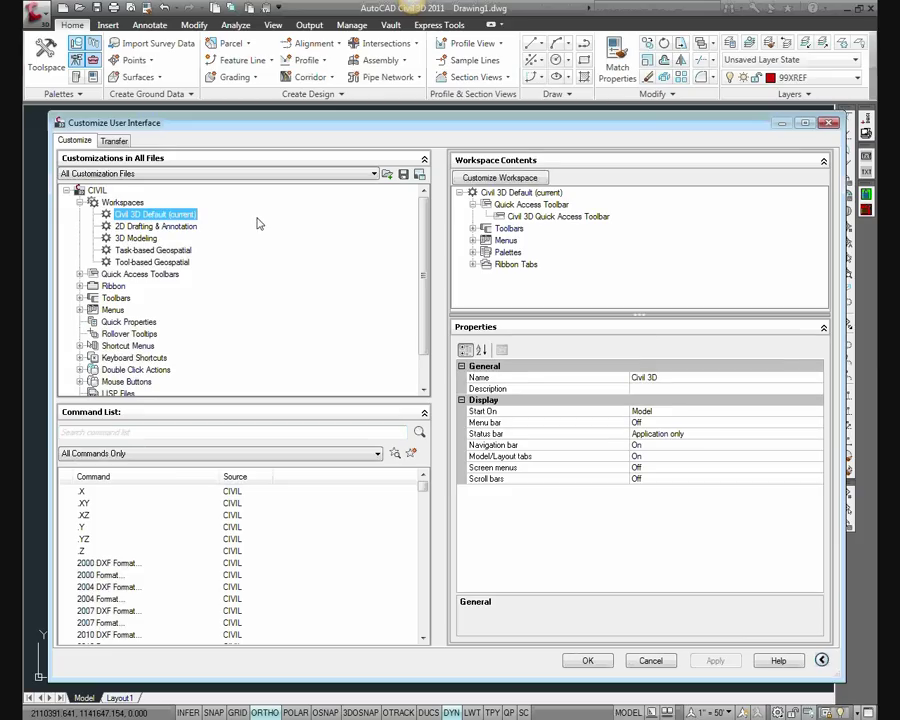
click(493, 182)
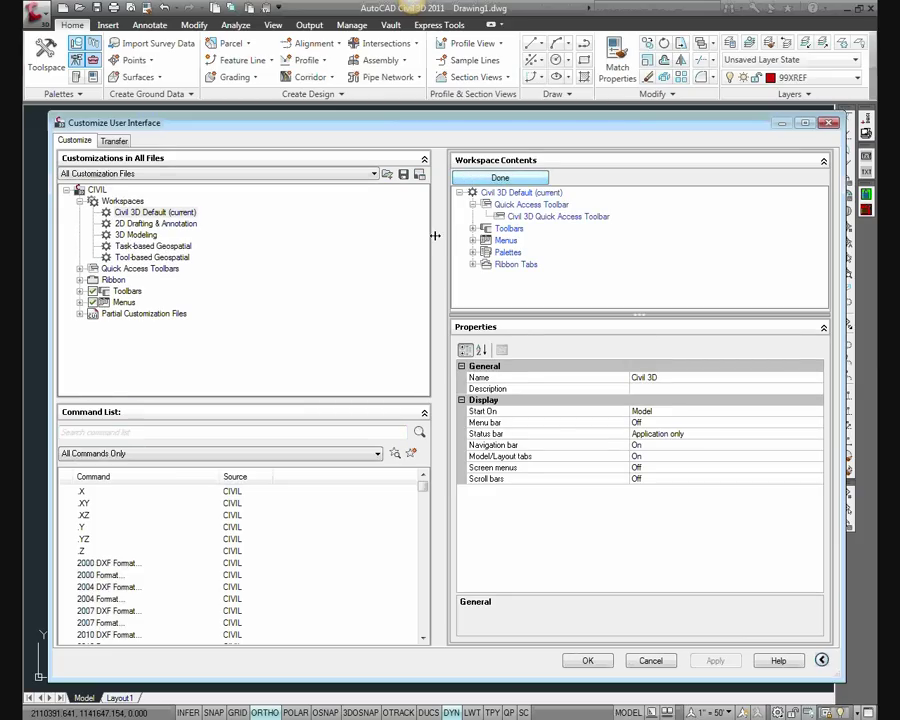
click(80, 302)
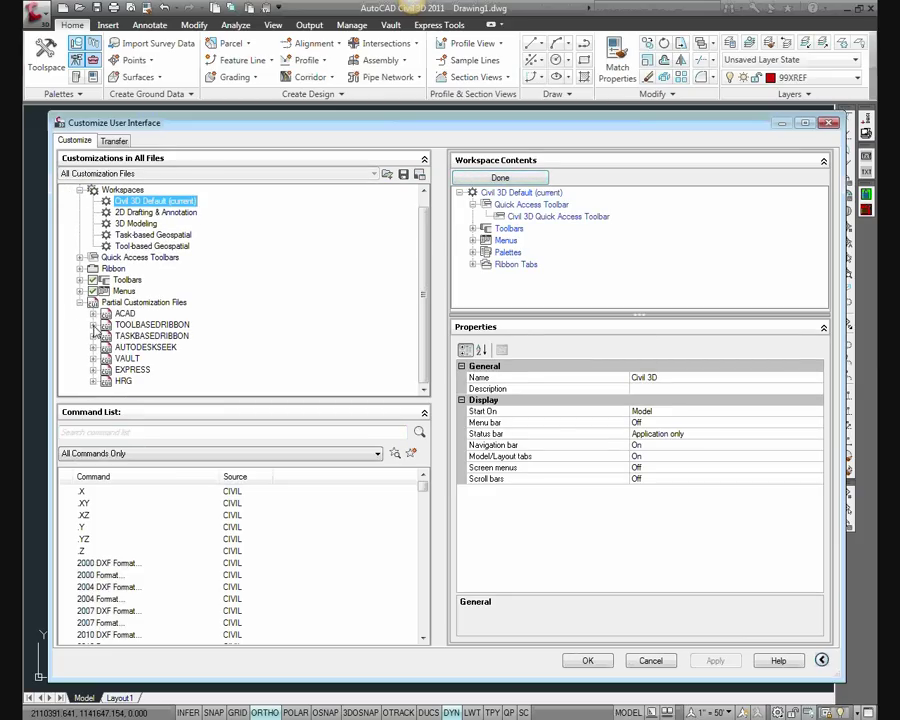
click(93, 381)
click(106, 358)
click(120, 369)
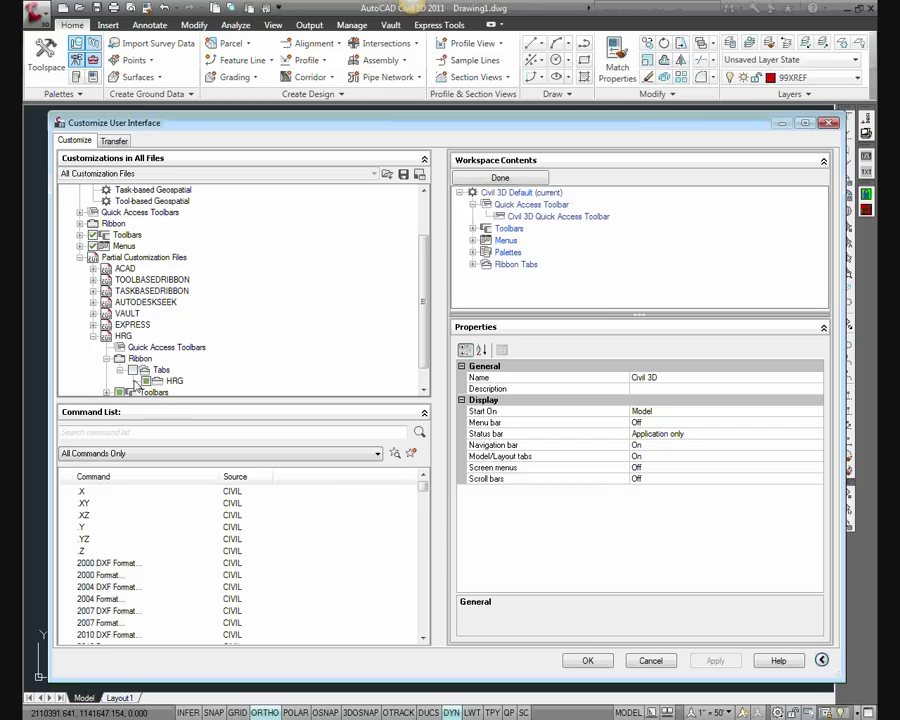
click(133, 370)
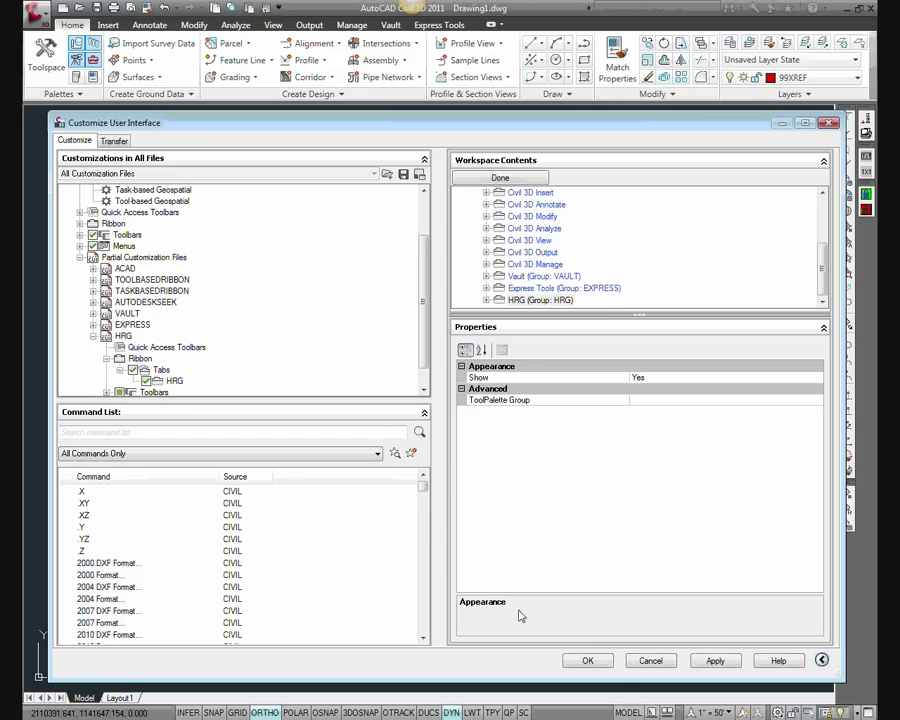
click(588, 661)
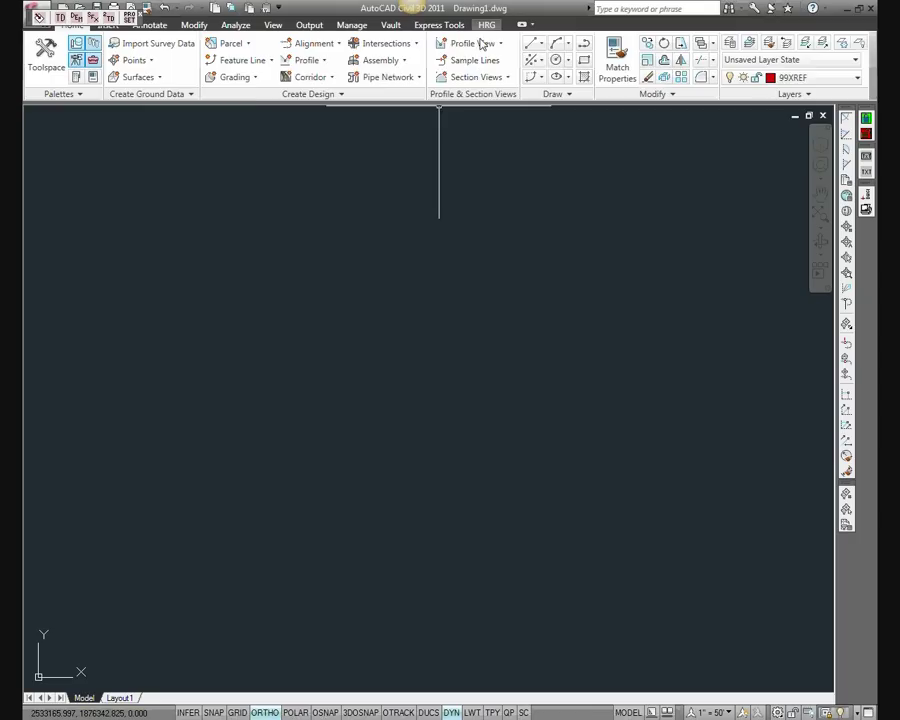
Display the HRG ribbon tab and reopen the interface customization editor with the CUI command
click(488, 25)
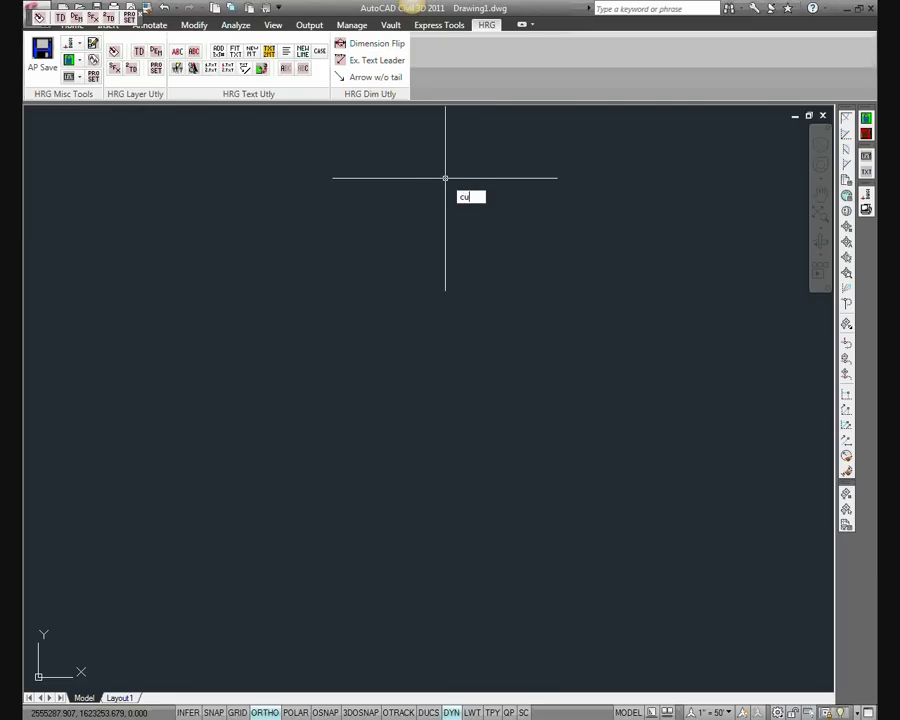
text(i)
key(Return)
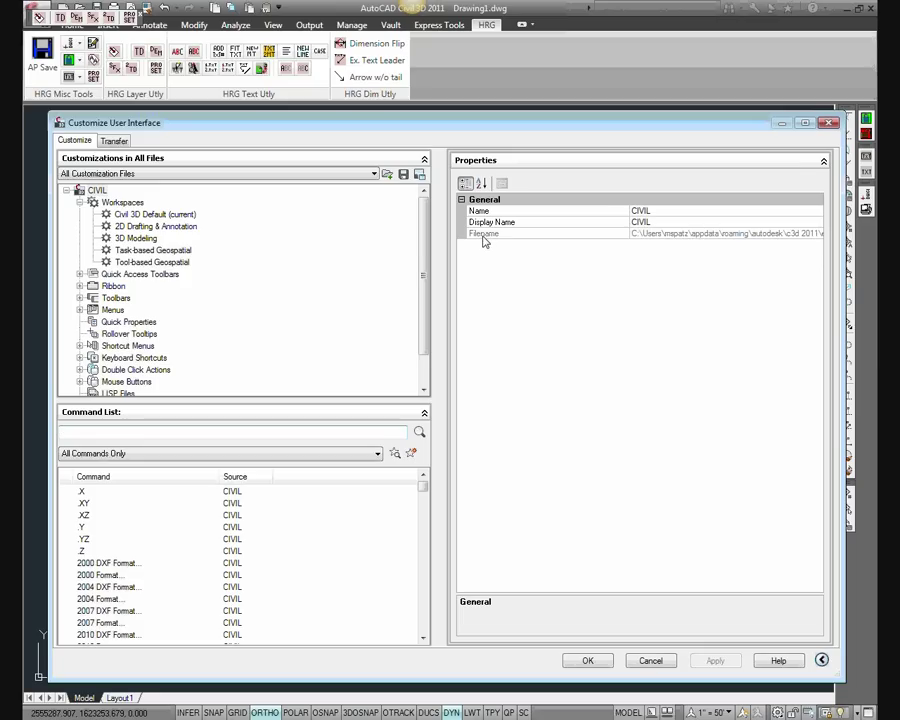
Look at the file types offered for loading a partial customization file, and cancel the load
click(155, 174)
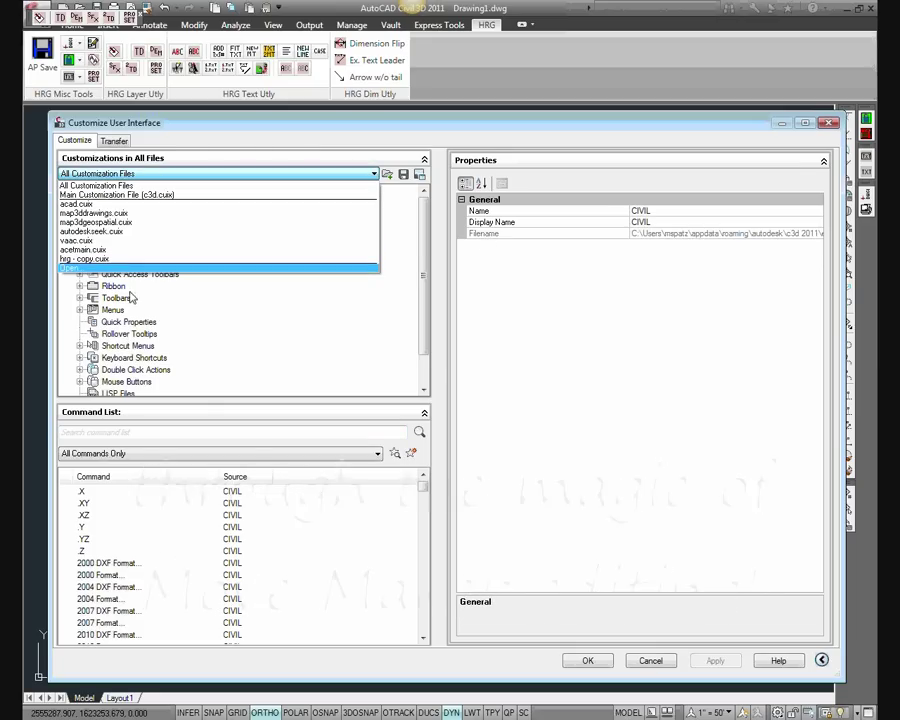
click(424, 348)
scroll(424, 348, down, 1)
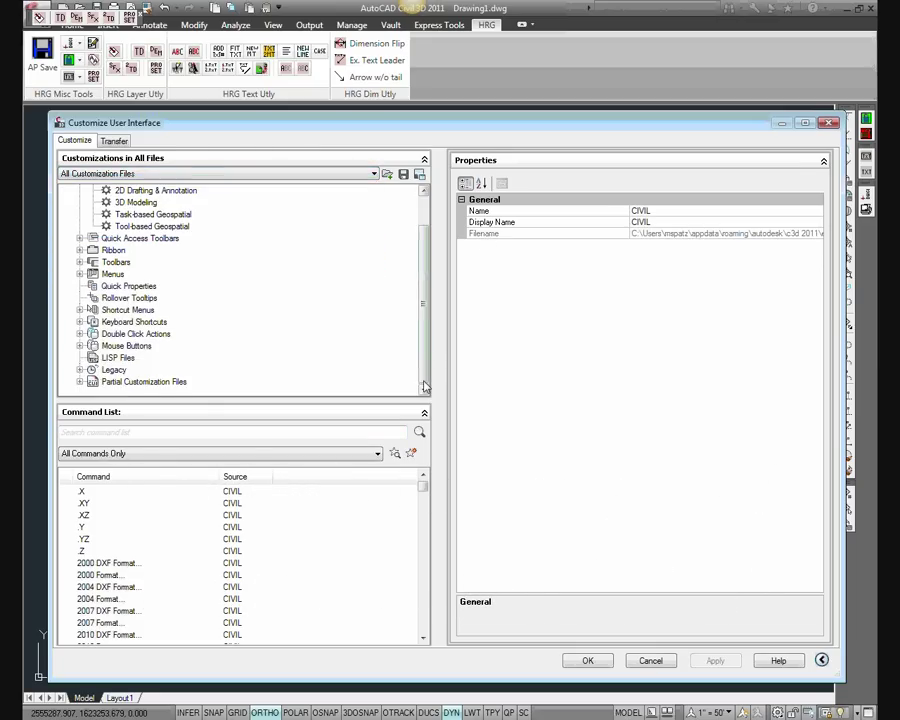
click(140, 382)
right_click(113, 385)
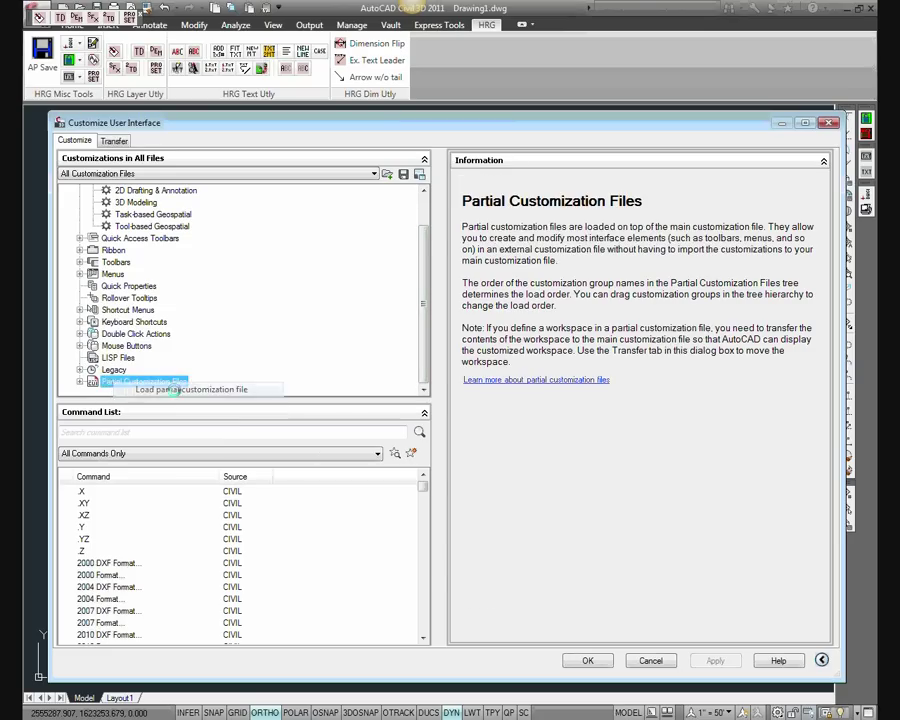
click(180, 390)
click(583, 533)
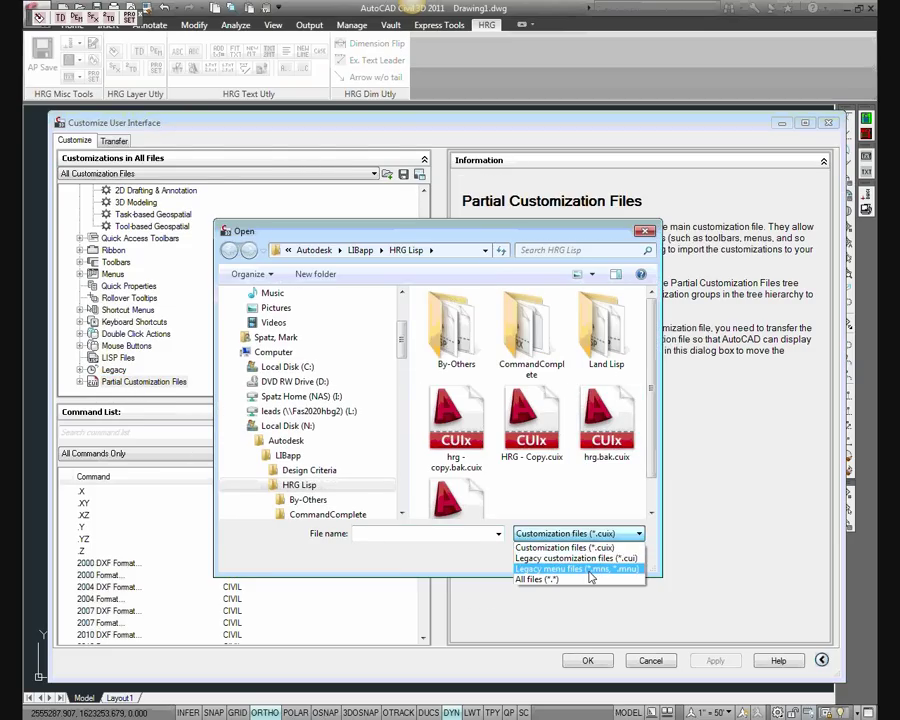
click(565, 547)
click(620, 553)
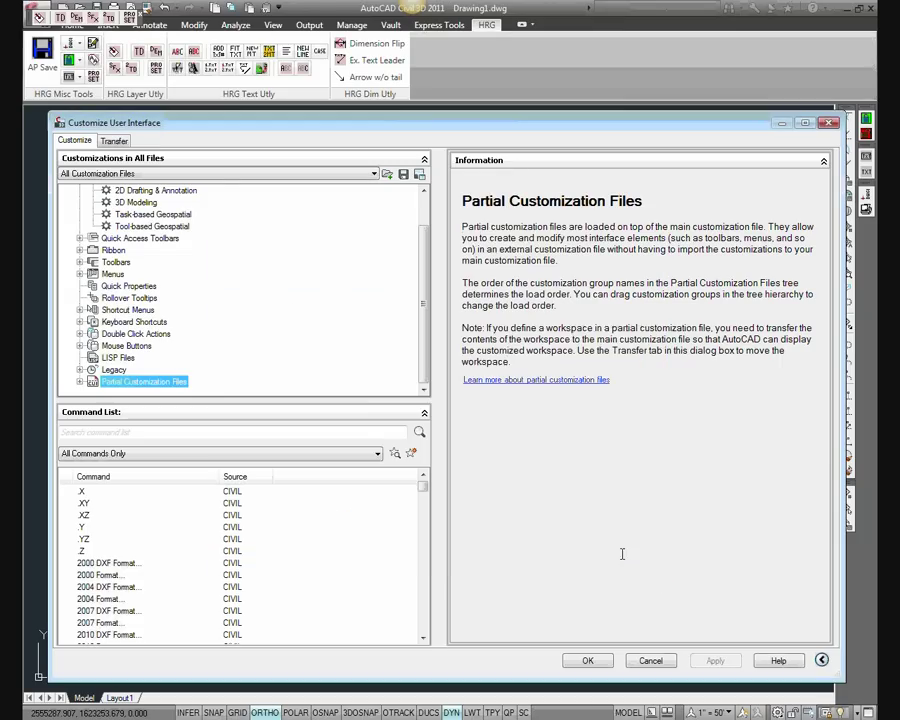
Switch to the hrg - copy.cuix customizations and examine the panels under its Ribbon
click(161, 174)
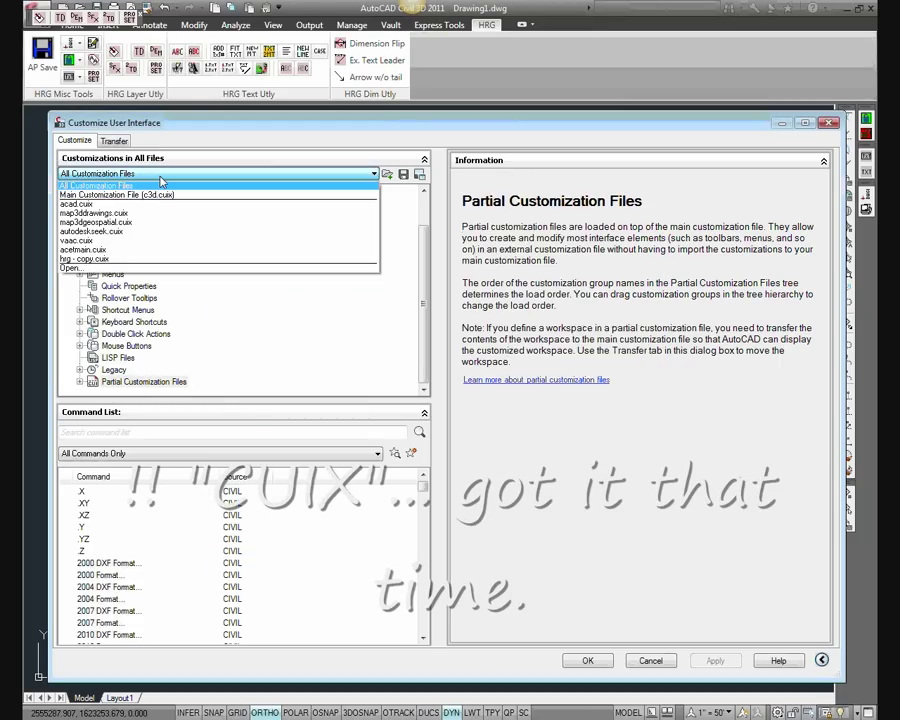
click(106, 261)
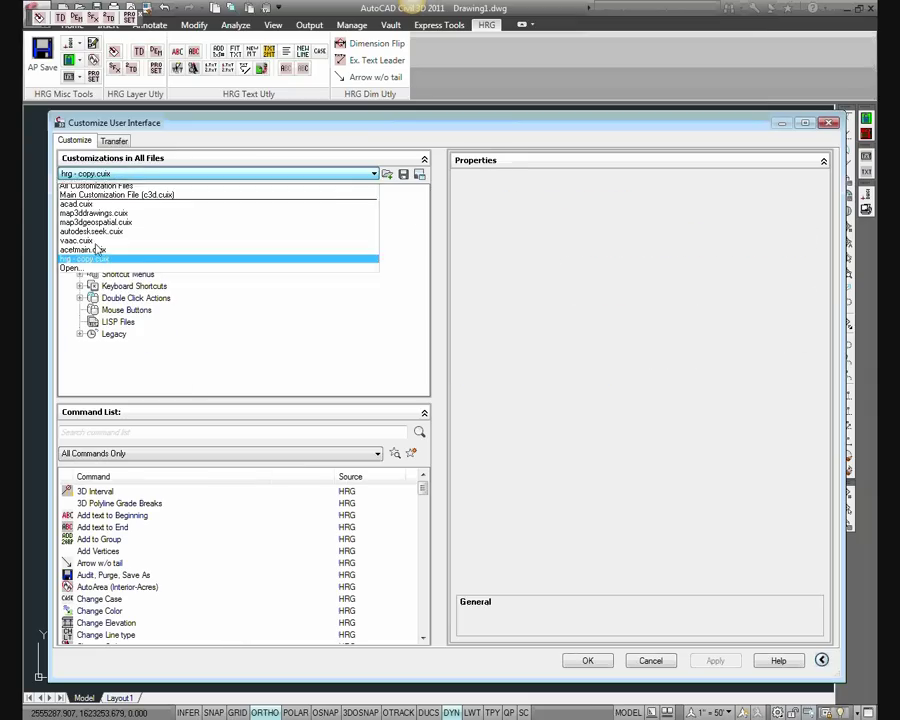
click(79, 214)
click(92, 238)
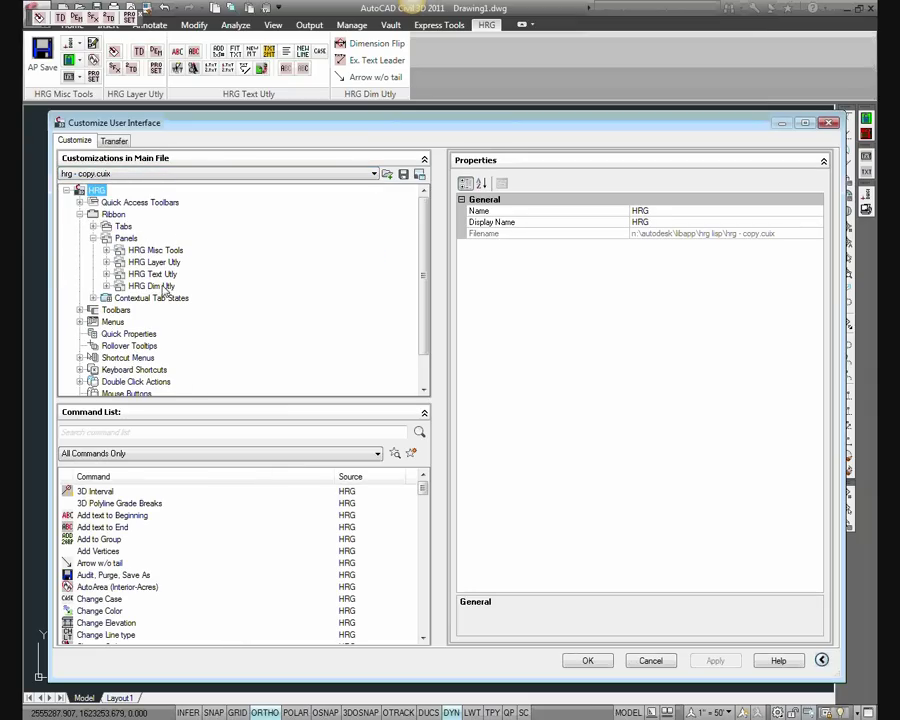
Look at the file types offered for opening another customization file, and cancel the dialog
click(127, 176)
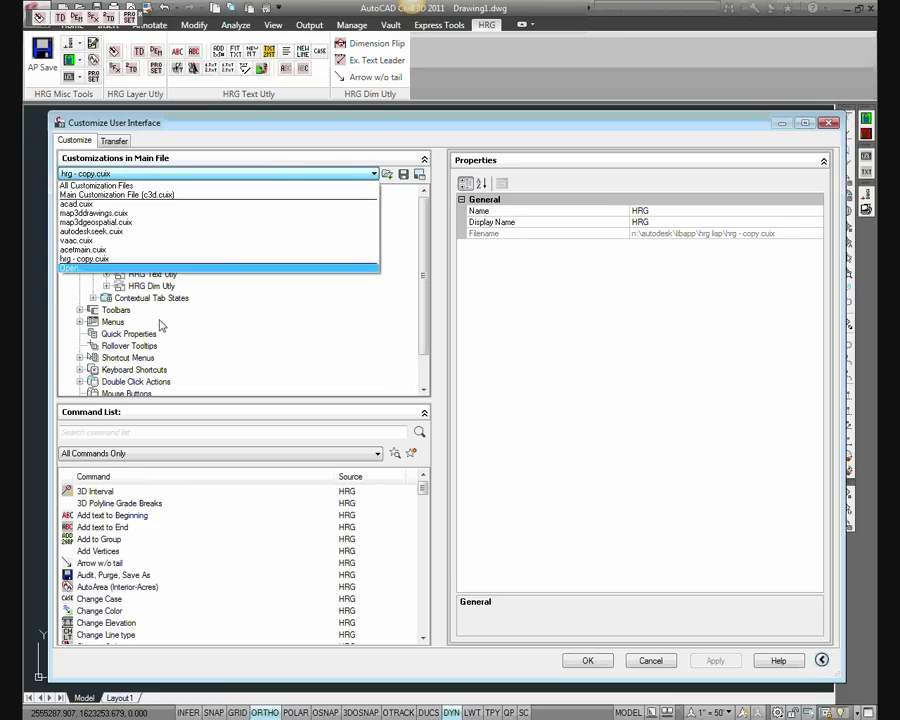
click(95, 267)
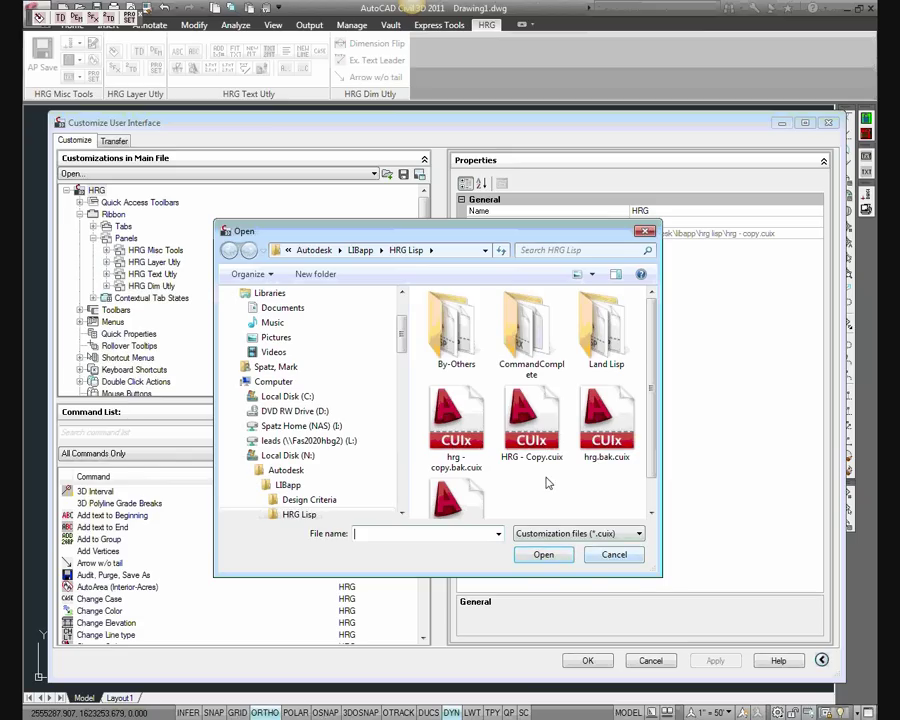
click(600, 534)
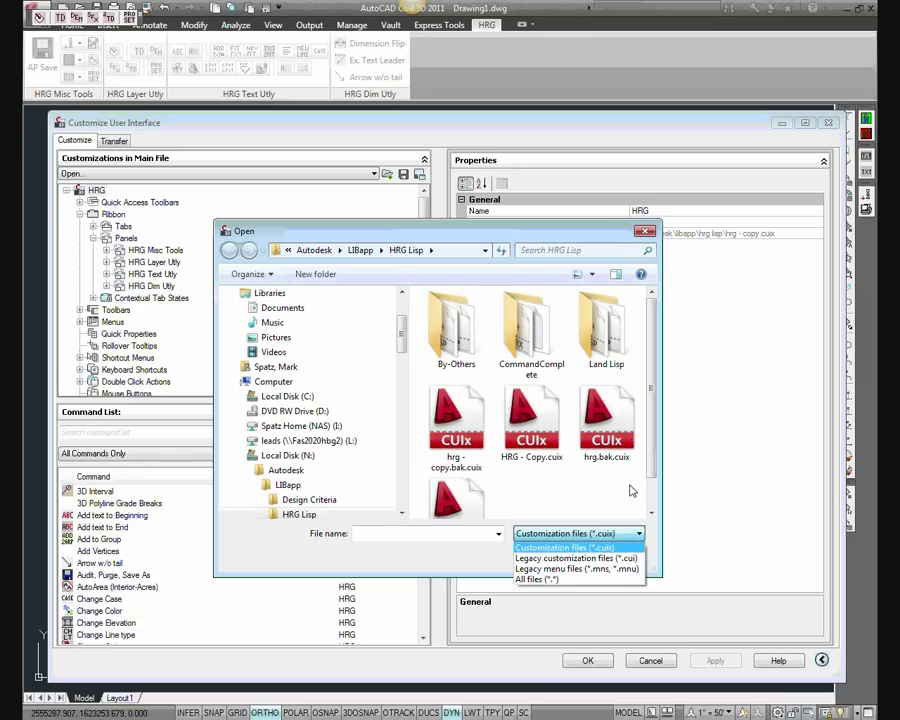
click(660, 534)
click(610, 555)
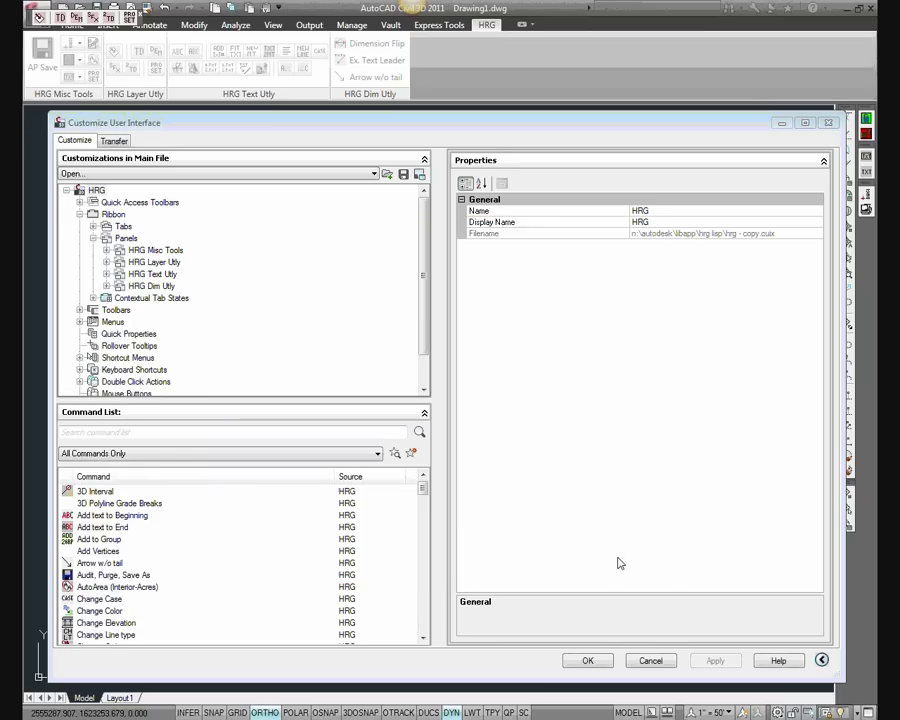
Switch the customization view from hrg - copy.cuix to the Main Customization File (c3d.cuix) and find its Partial Customization Files
click(140, 357)
scroll(107, 383, down, 1)
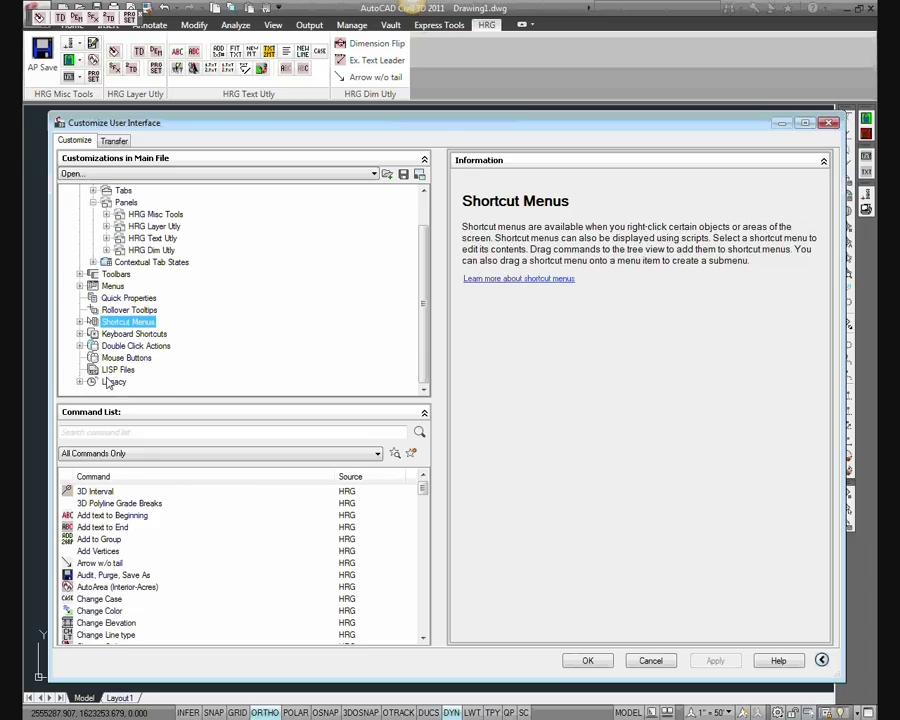
click(200, 174)
click(150, 192)
click(118, 384)
scroll(117, 391, down, 1)
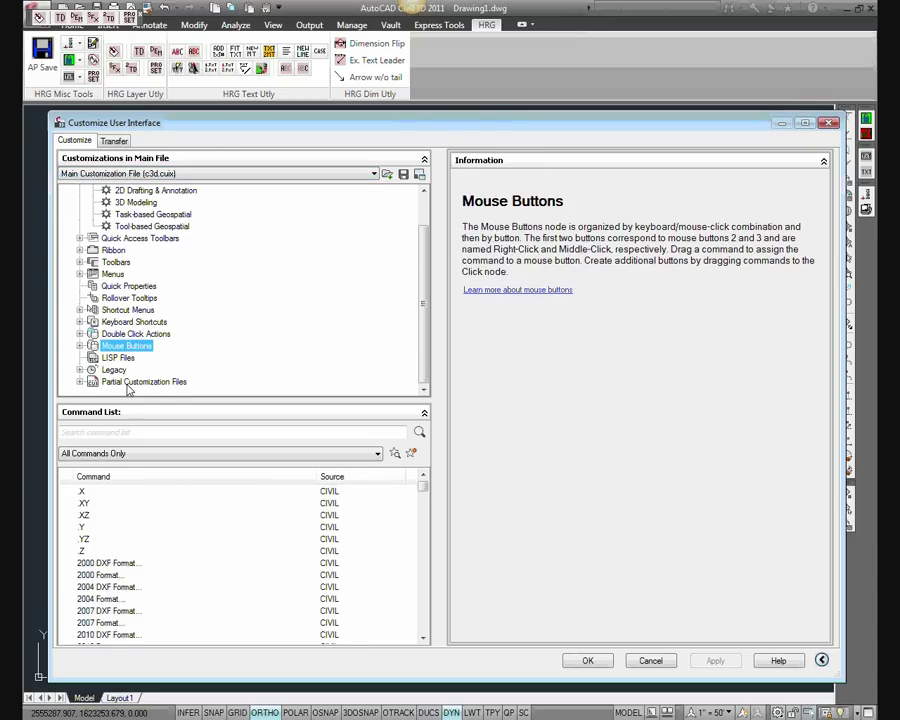
Expand the Partial Customization Files and examine the available commands for the loaded HRG file
click(140, 381)
right_click(124, 383)
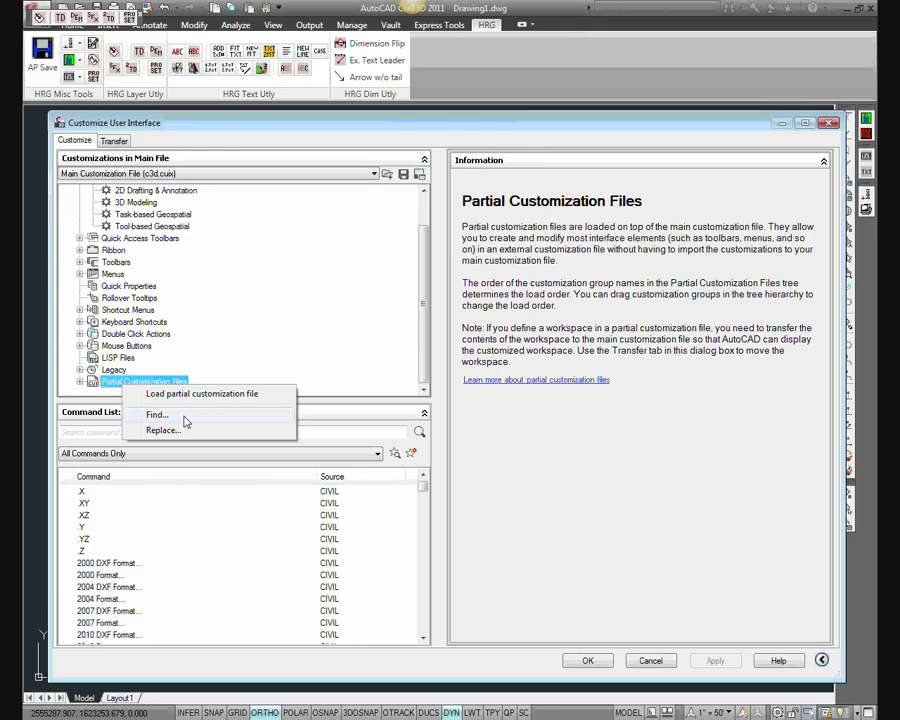
click(80, 381)
click(120, 382)
right_click(116, 384)
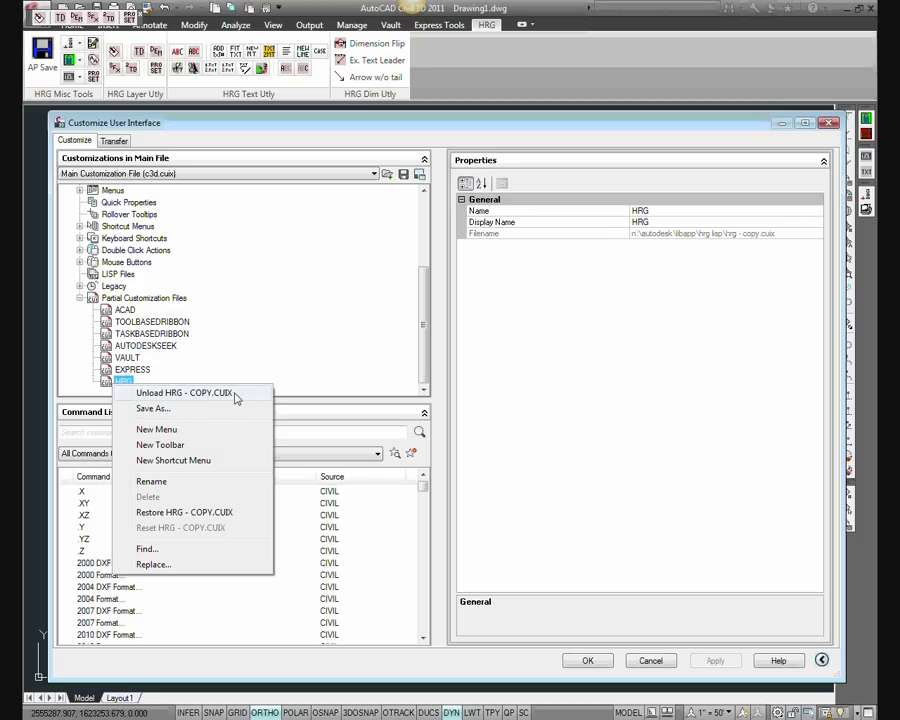
Browse the .cuix files in the HRG Lisp folder for a partial customization load, and cancel the load
right_click(148, 298)
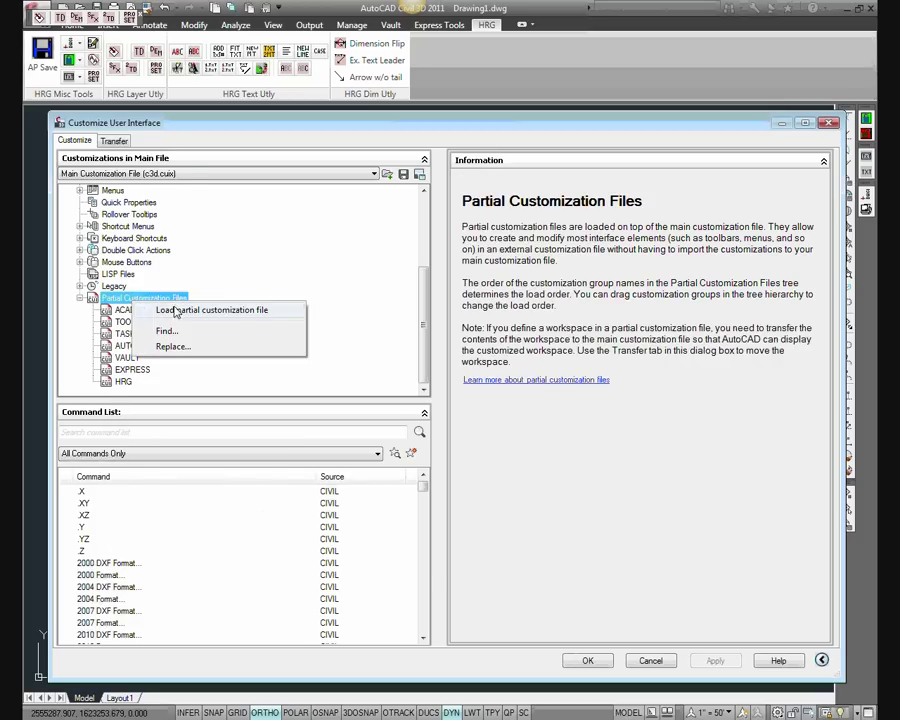
click(176, 311)
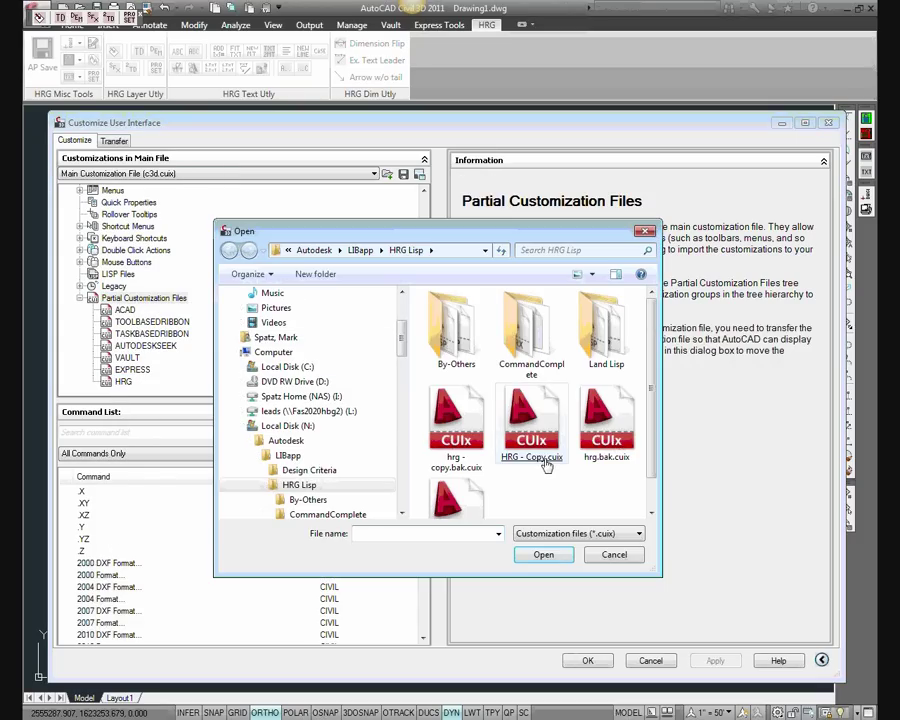
click(630, 555)
Review the Ribbon contents of hrg - copy.cuix and the list of available customization files
click(160, 174)
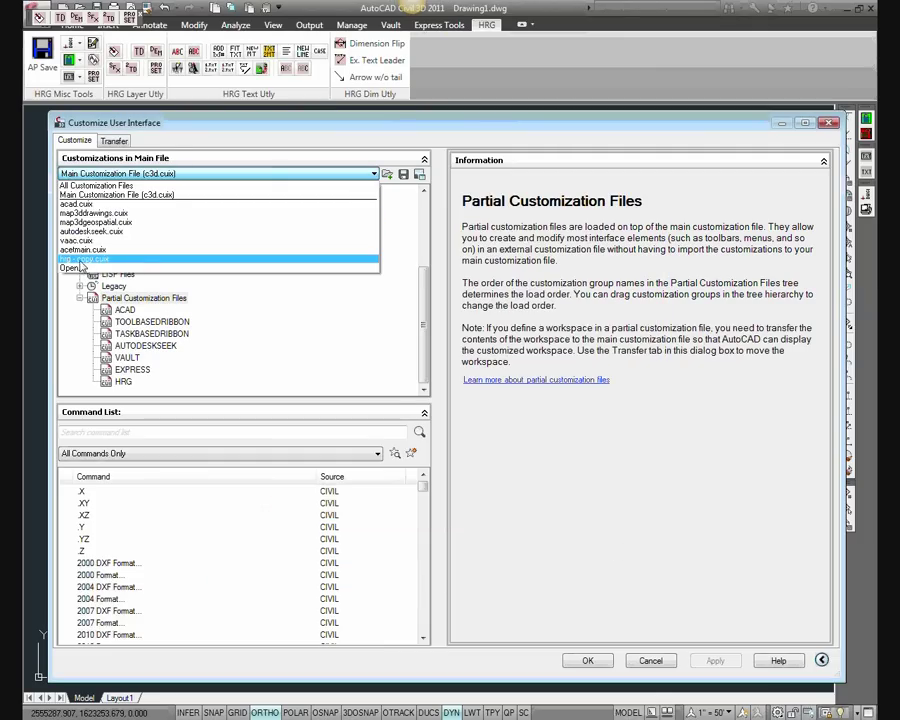
click(103, 260)
click(79, 214)
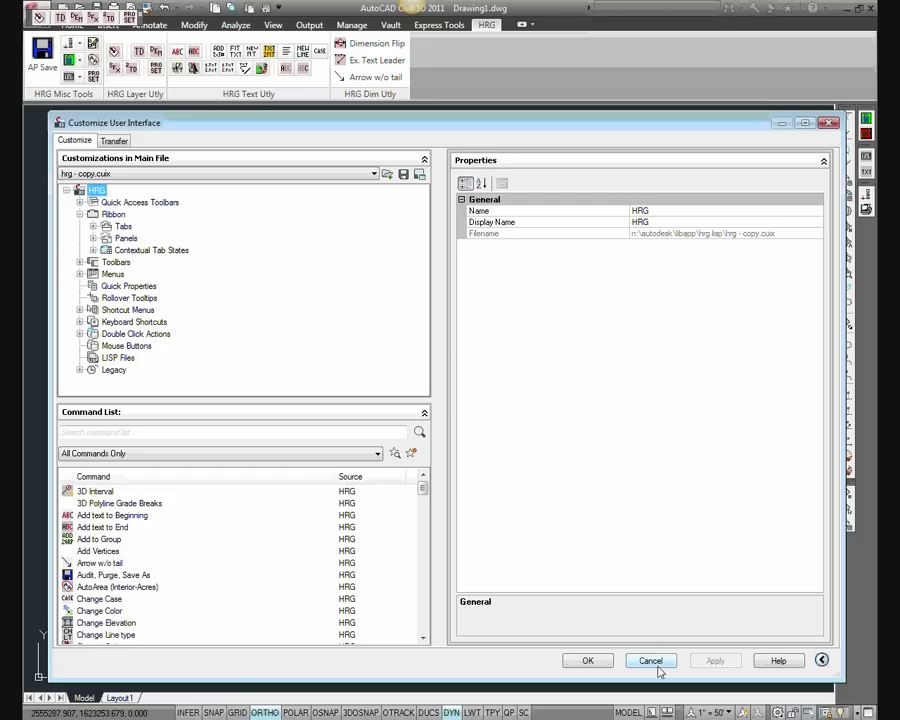
click(115, 174)
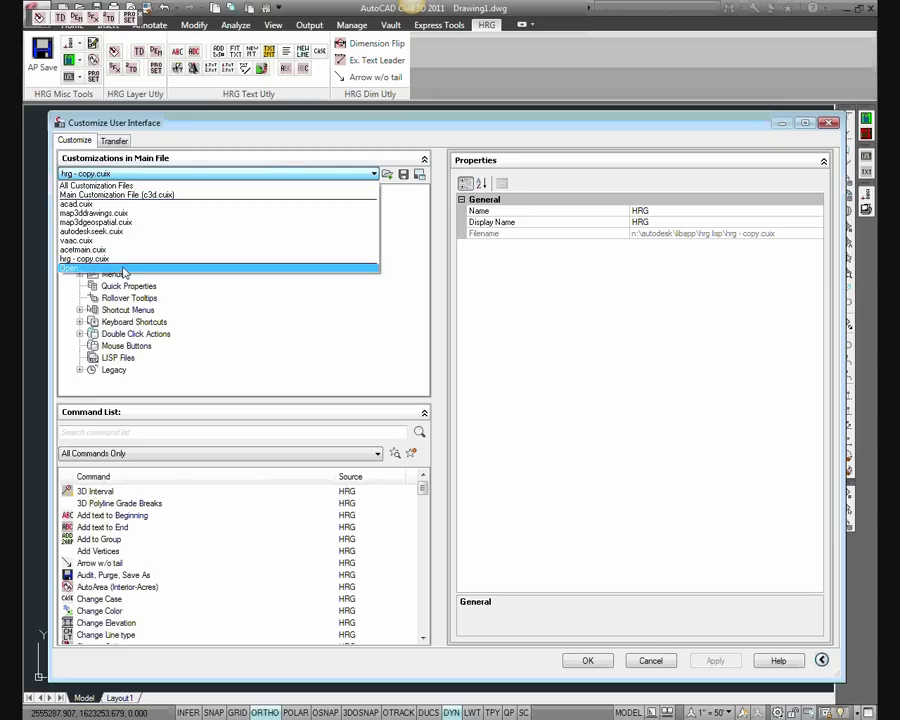
click(148, 196)
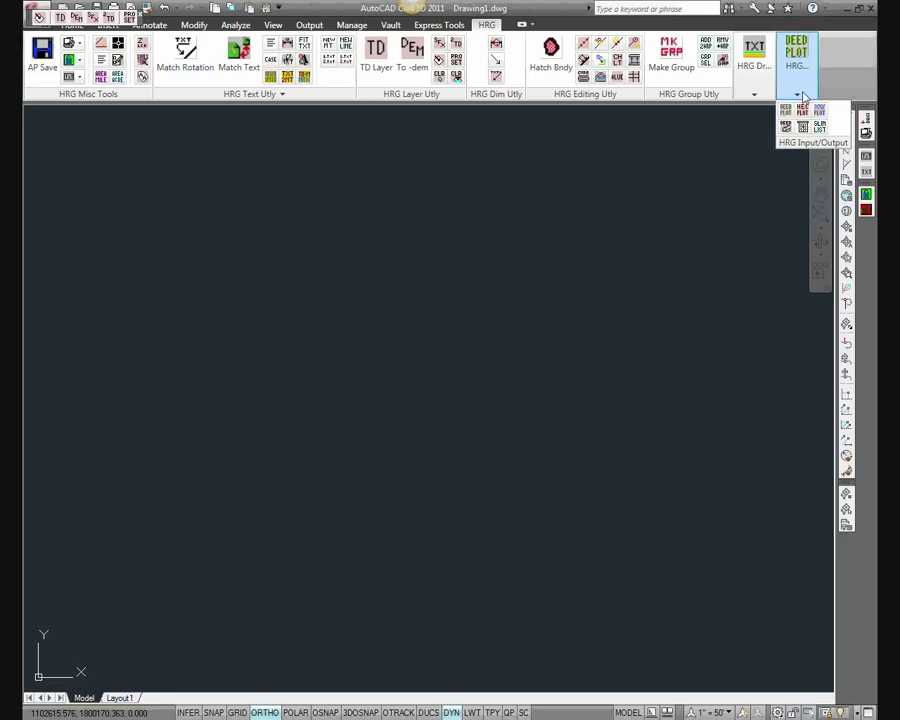
Hide the HRG Input/Output panel on the HRG ribbon tab and expand the HRG Text Utly panel
mouse_move(802, 80)
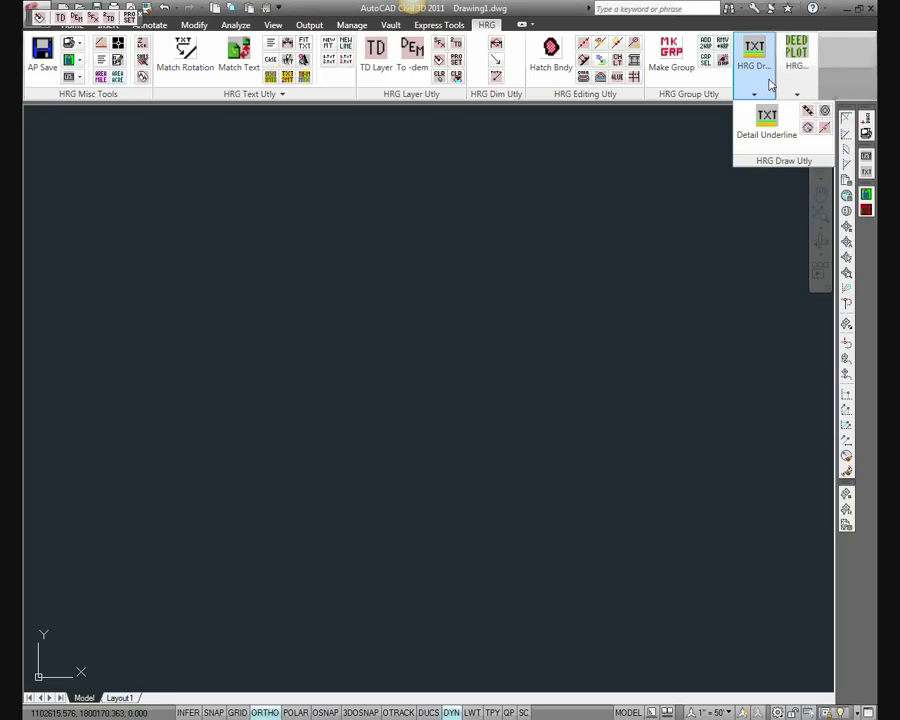
right_click(771, 85)
mouse_move(817, 108)
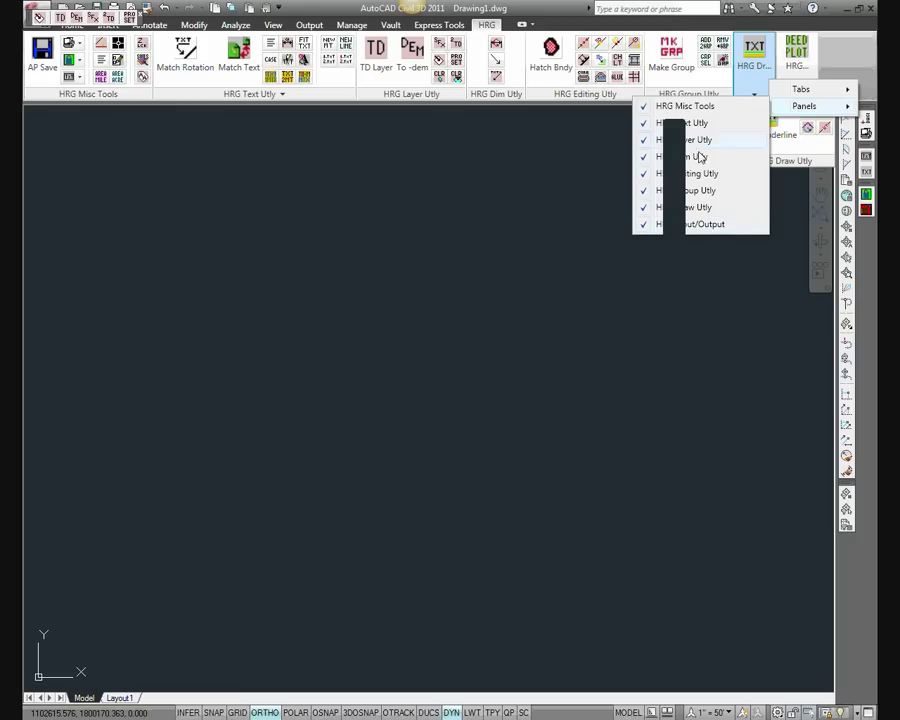
click(693, 224)
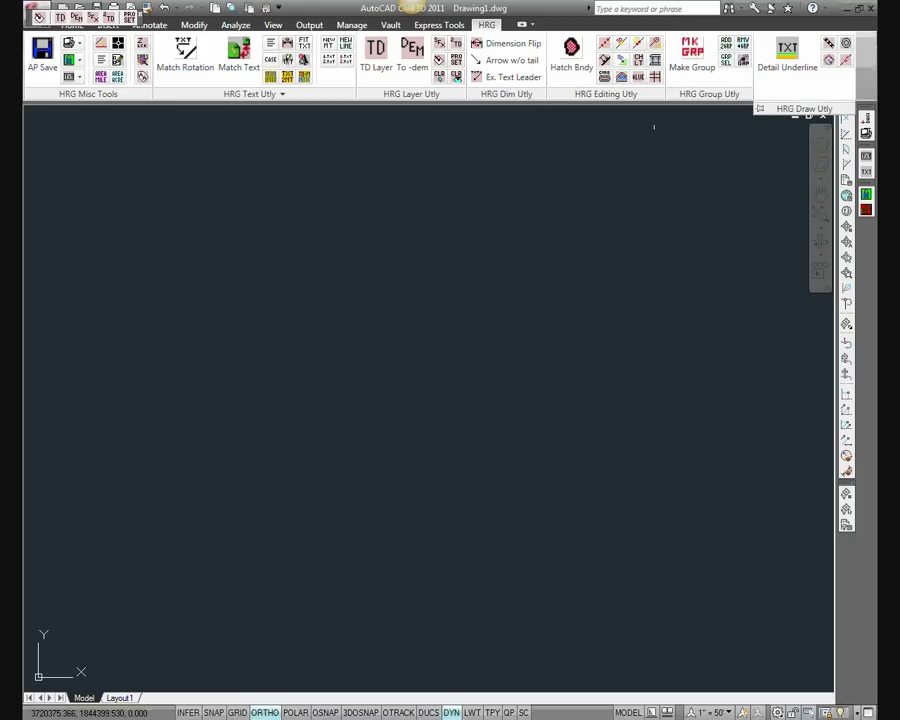
click(300, 94)
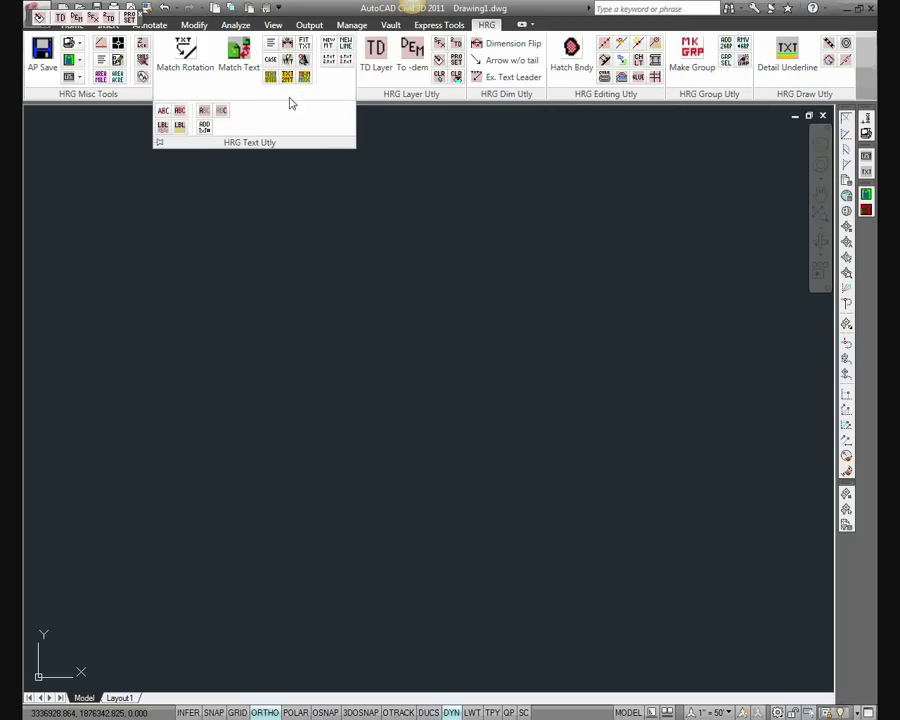